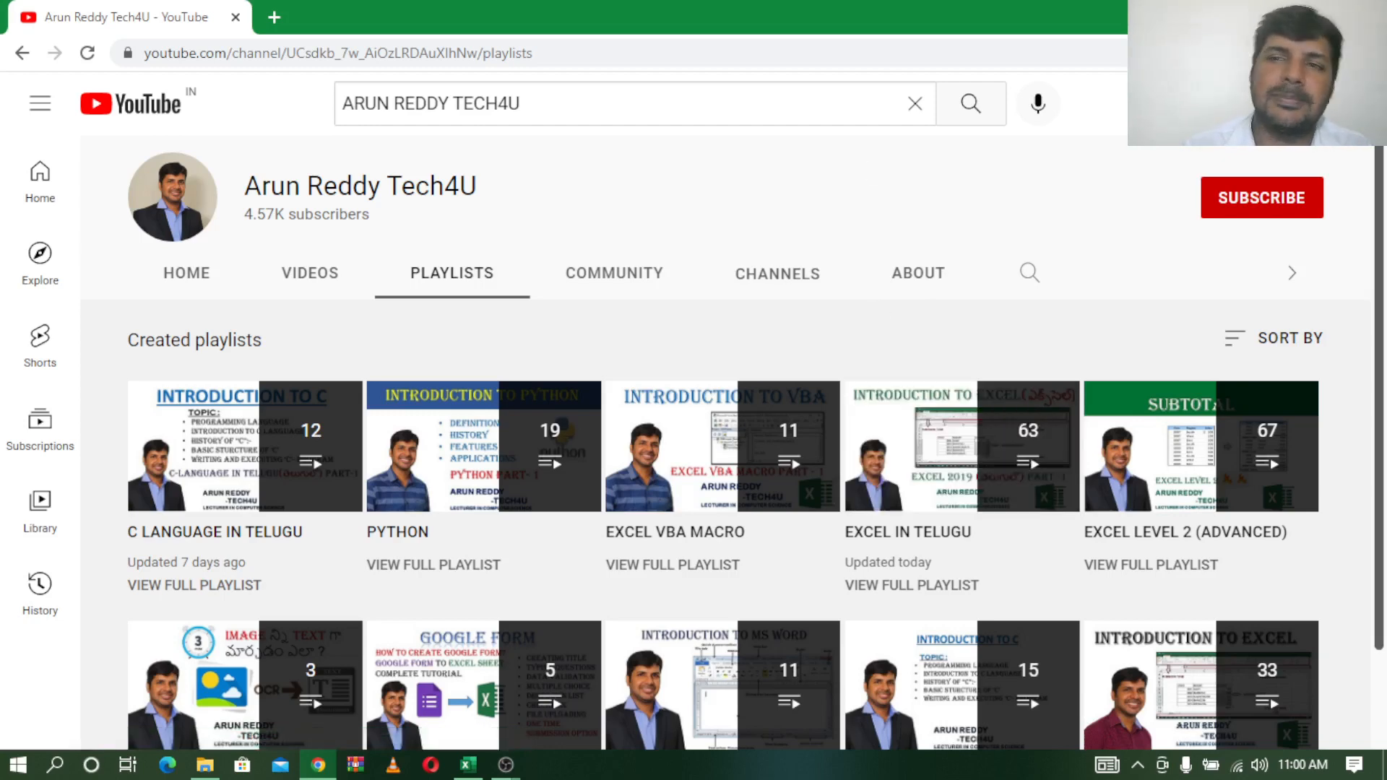
Step: Switch to the macro2 workbook in Excel and review the list of macro topics on Sheet1
key(alt+Tab)
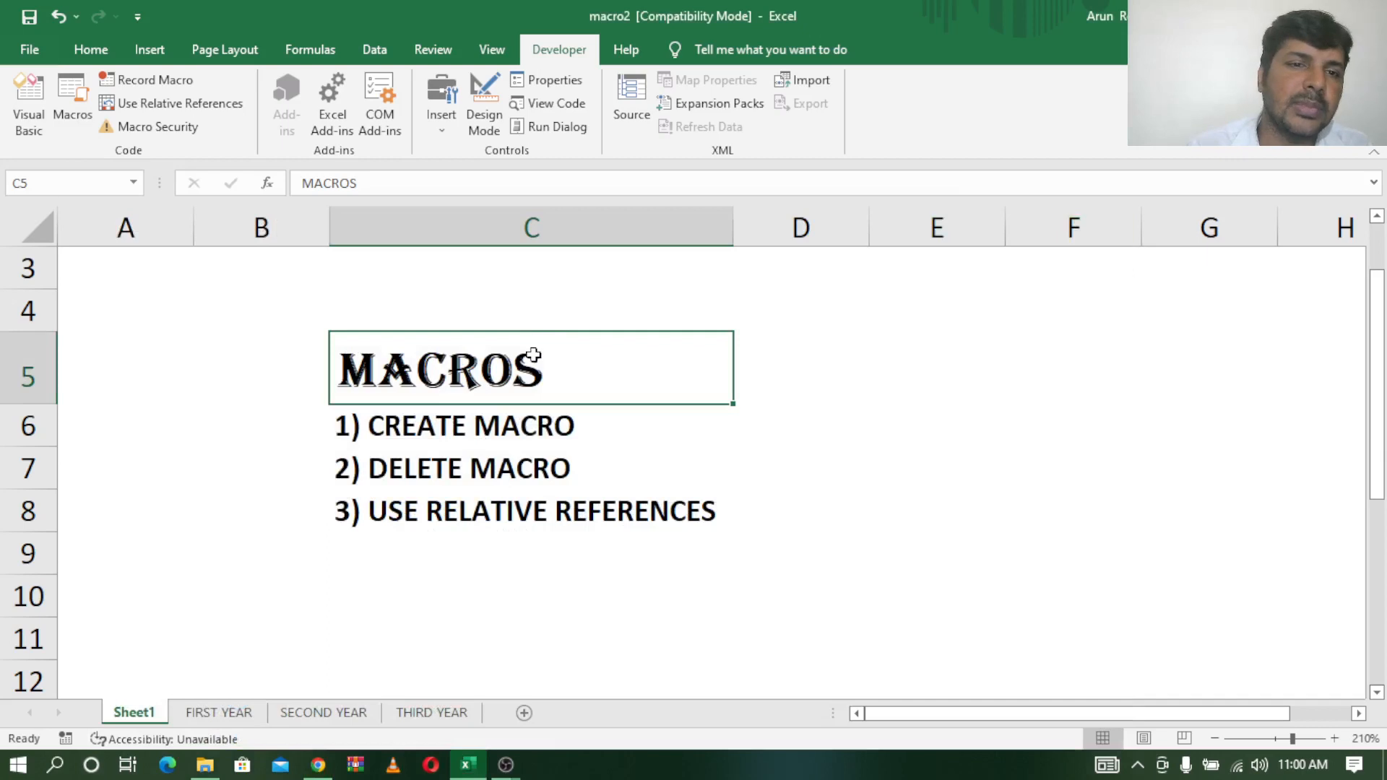
click(510, 432)
click(538, 363)
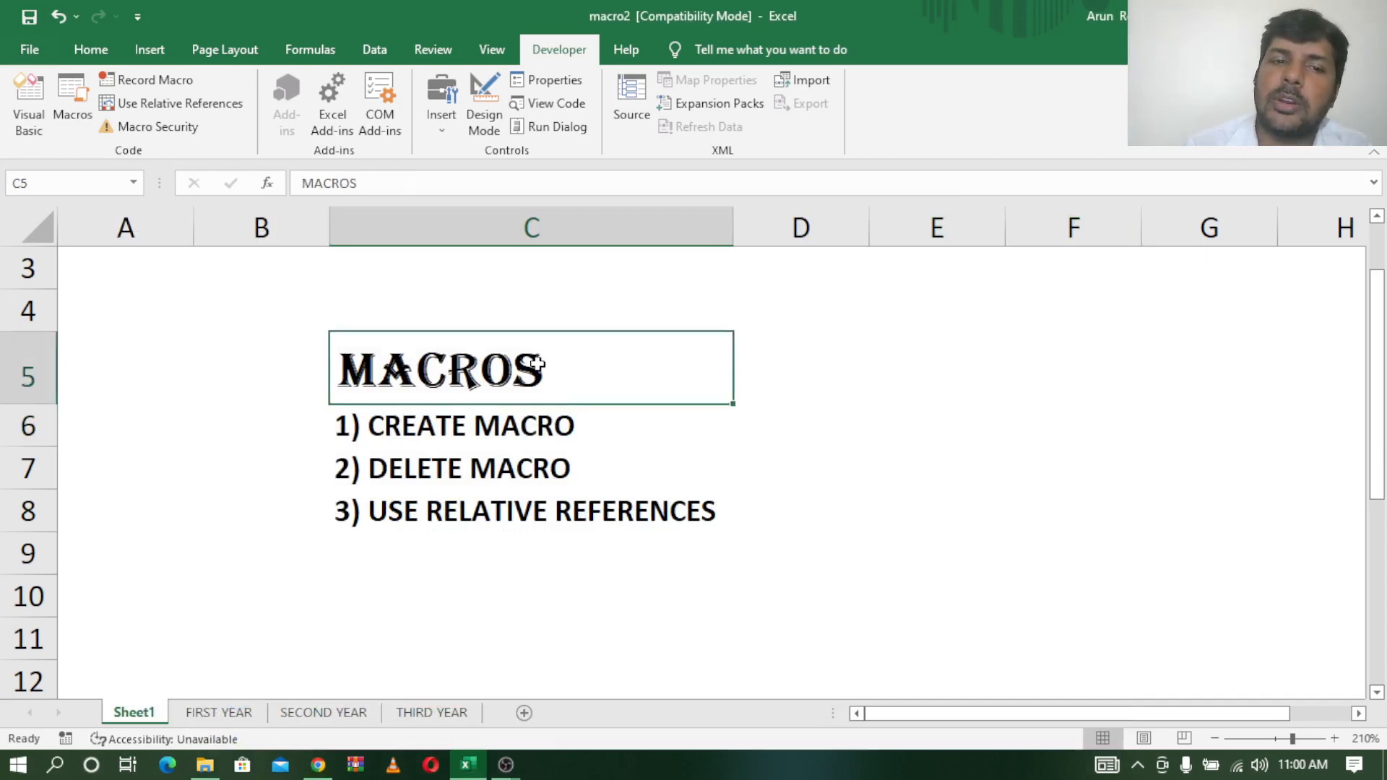
click(537, 421)
click(537, 466)
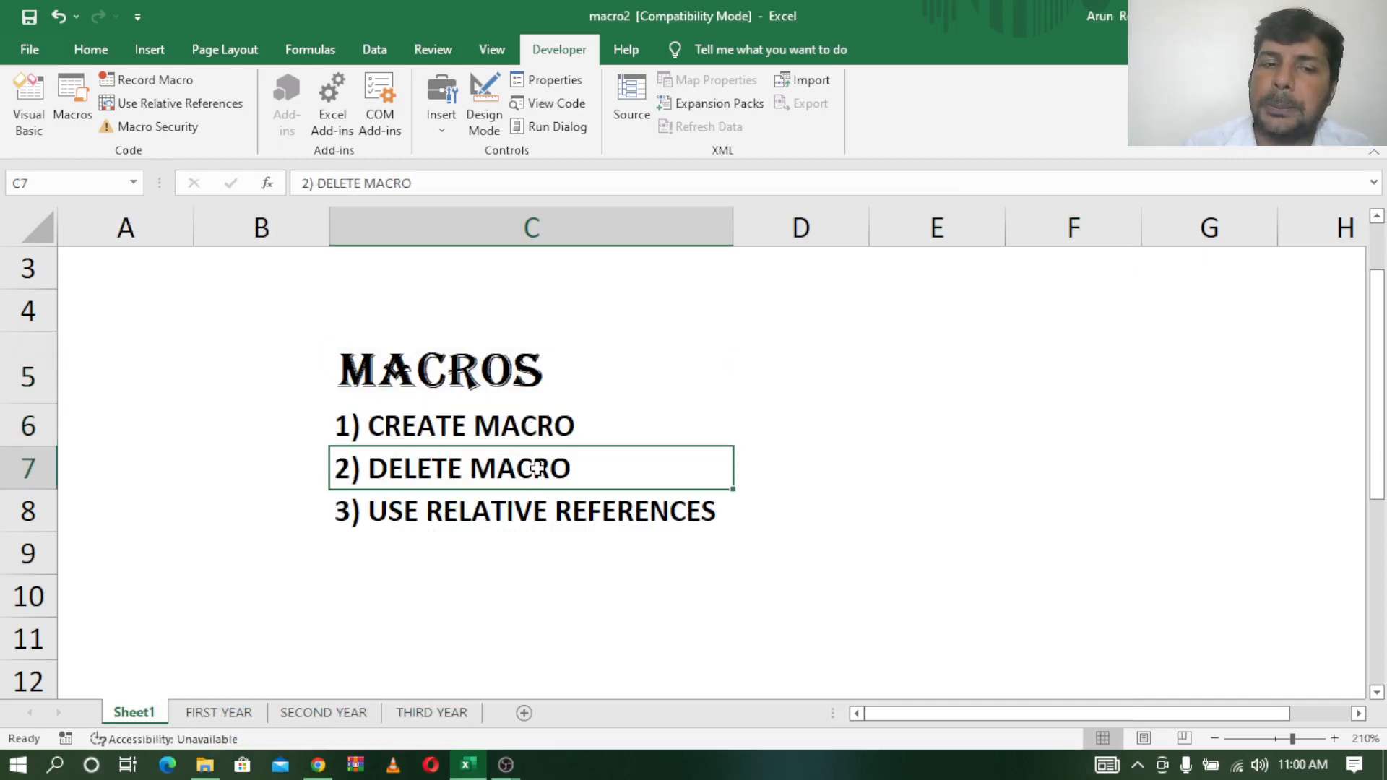
click(545, 514)
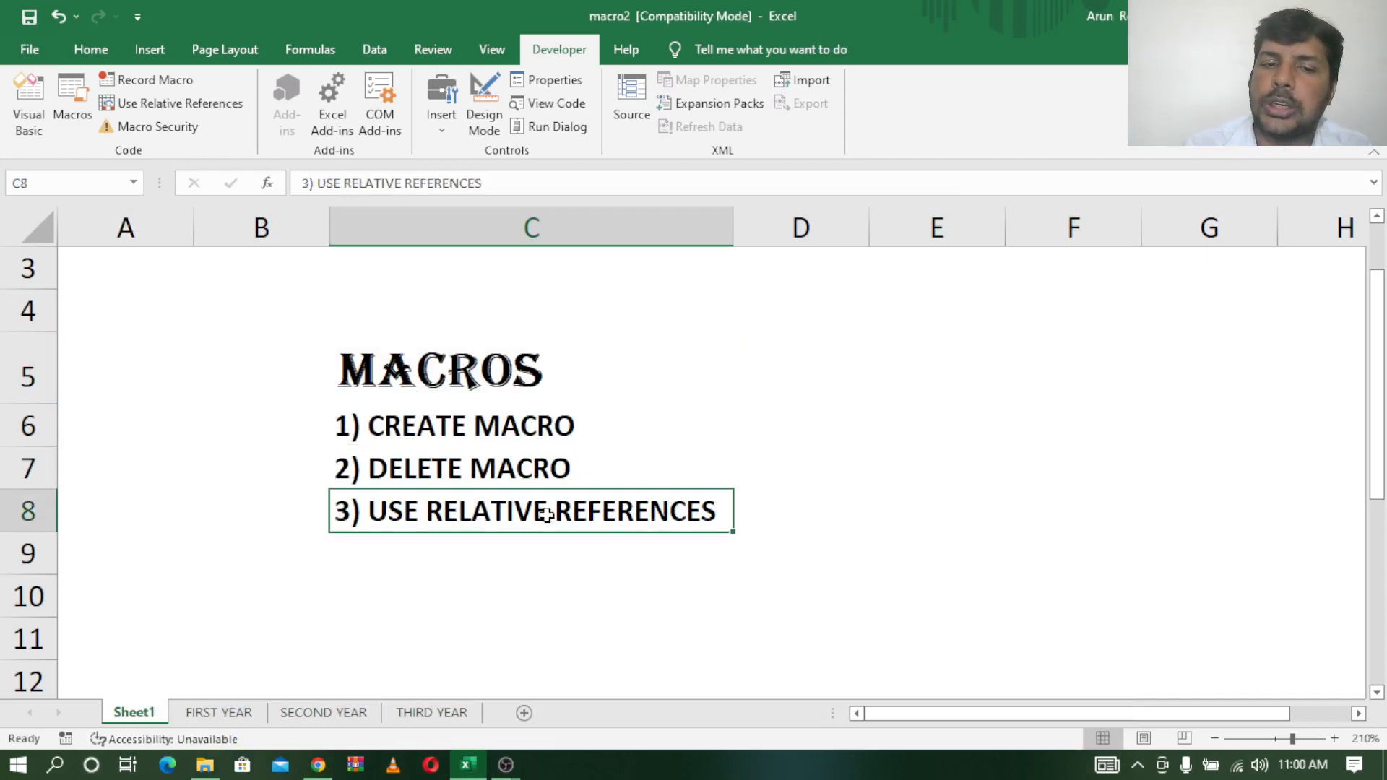
click(567, 426)
click(566, 470)
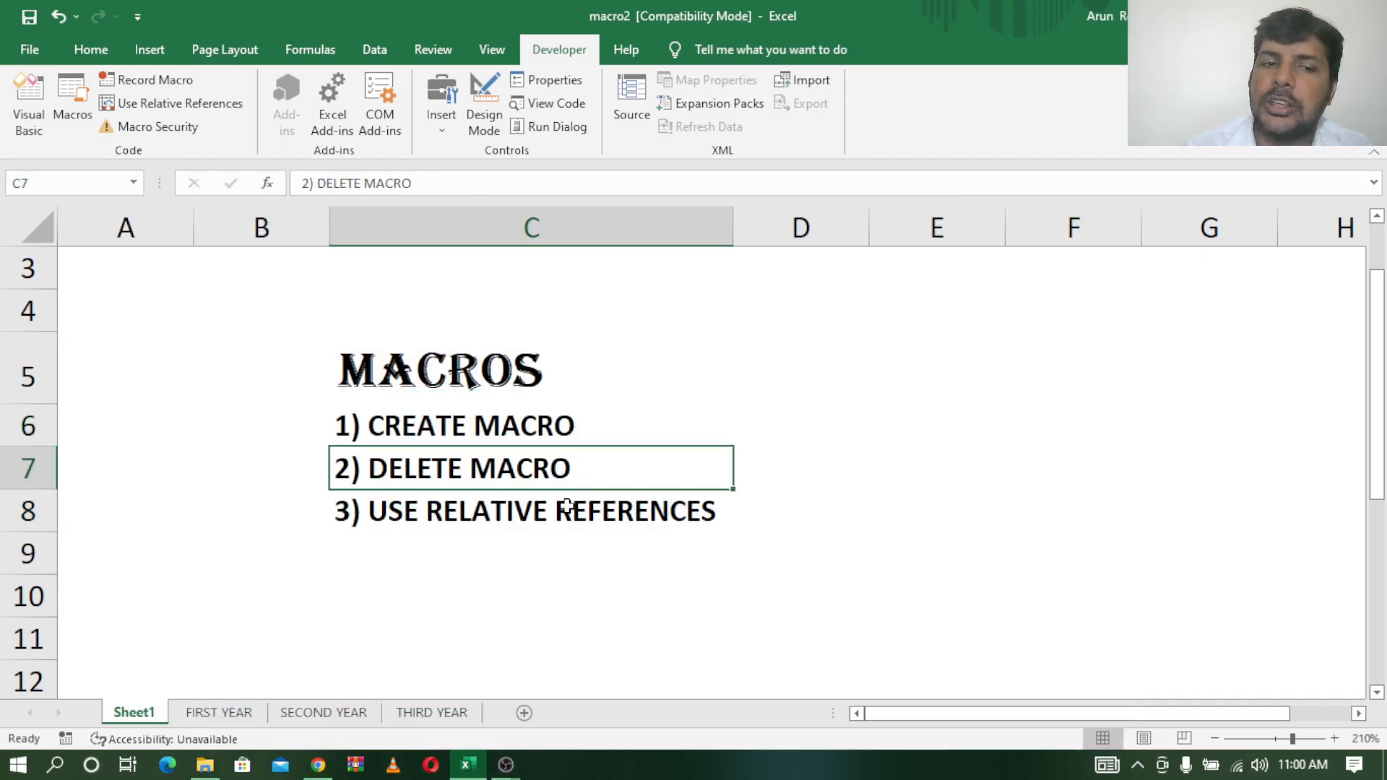
click(567, 506)
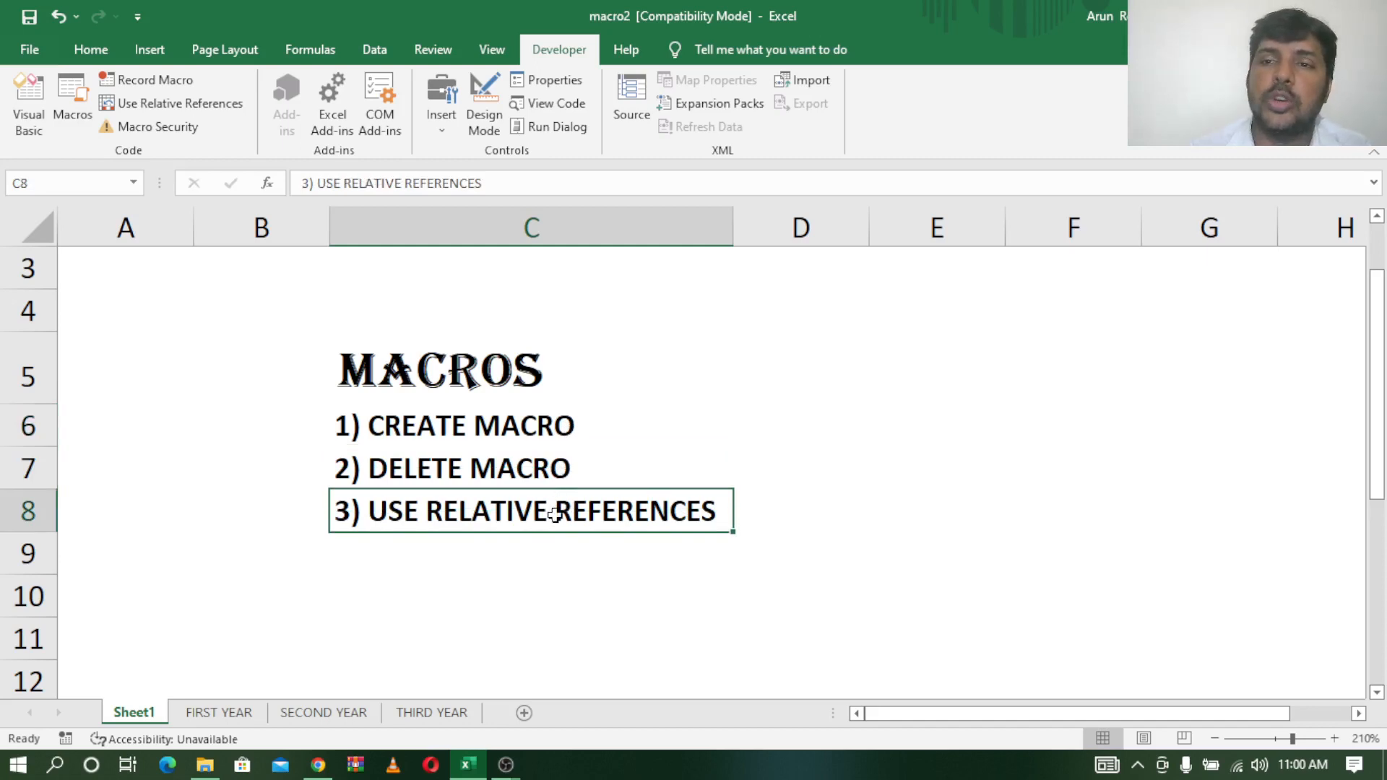
Step: Examine the three yearly result sheets, including the FIRST YEAR title and its columns from S.No to PERCENTAGE
click(214, 719)
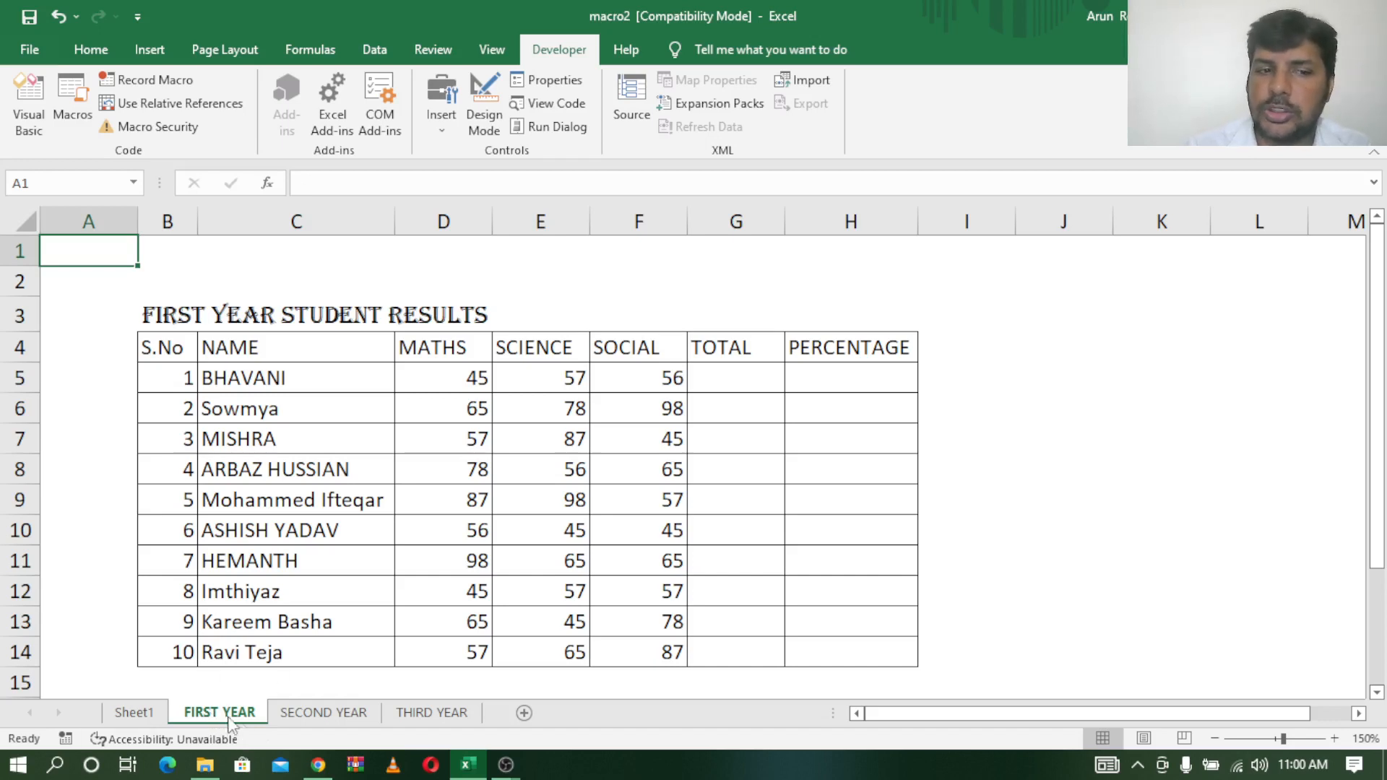
click(323, 715)
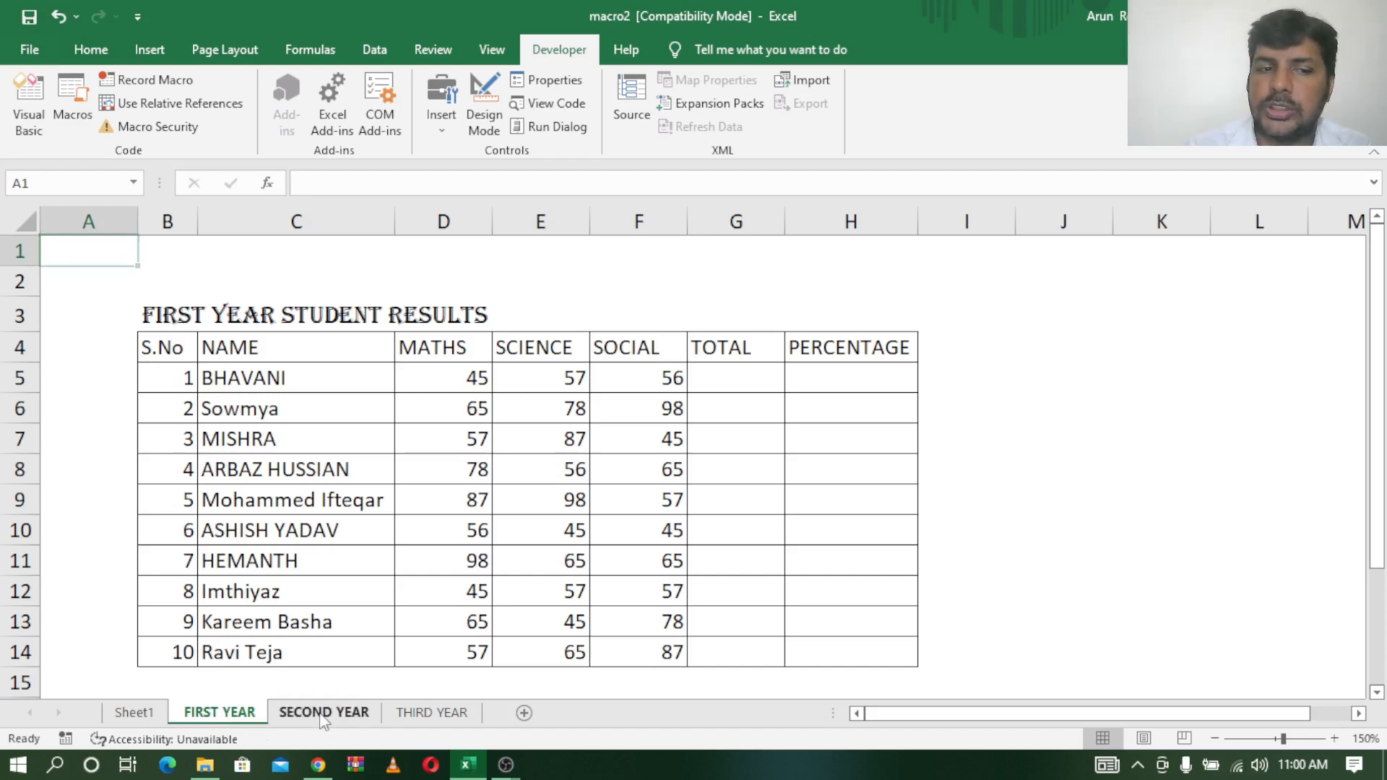
click(444, 722)
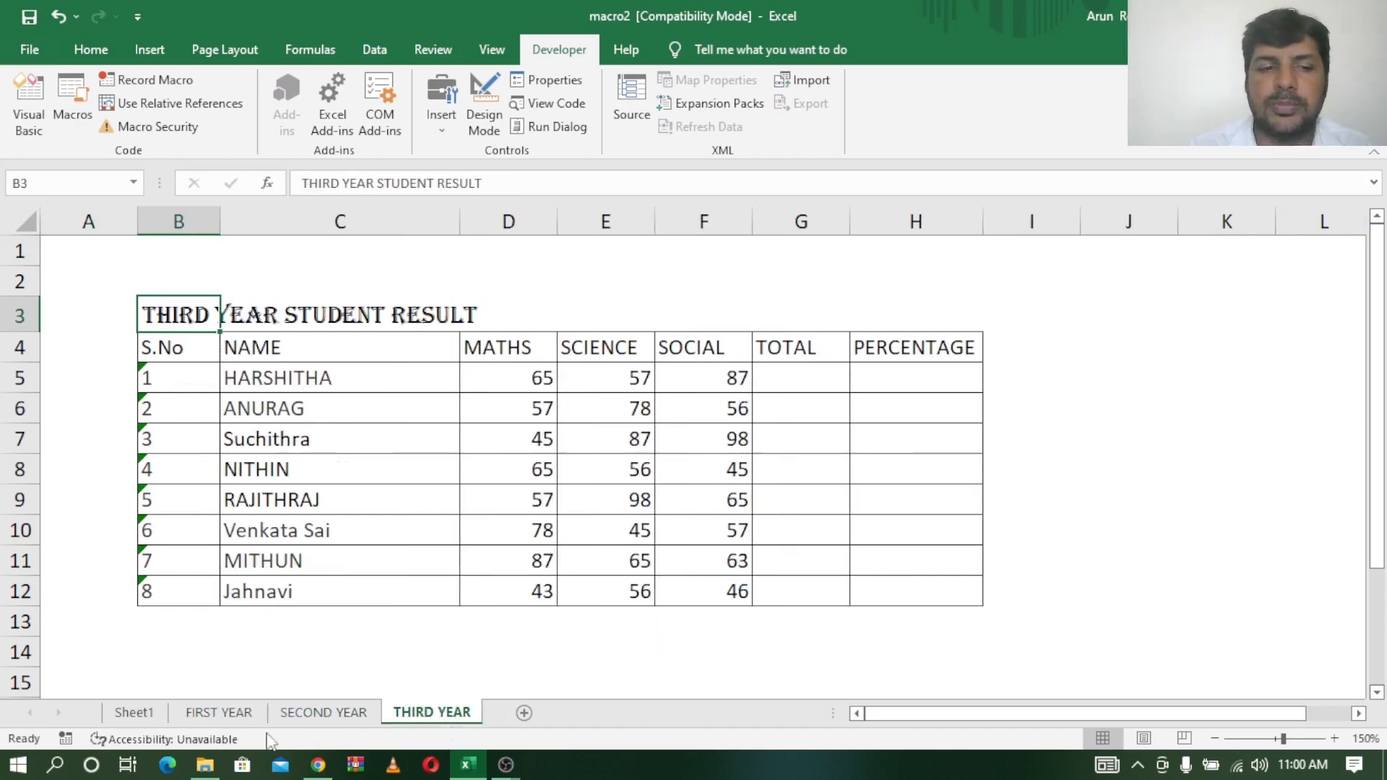
click(220, 719)
drag(159, 304, 486, 315)
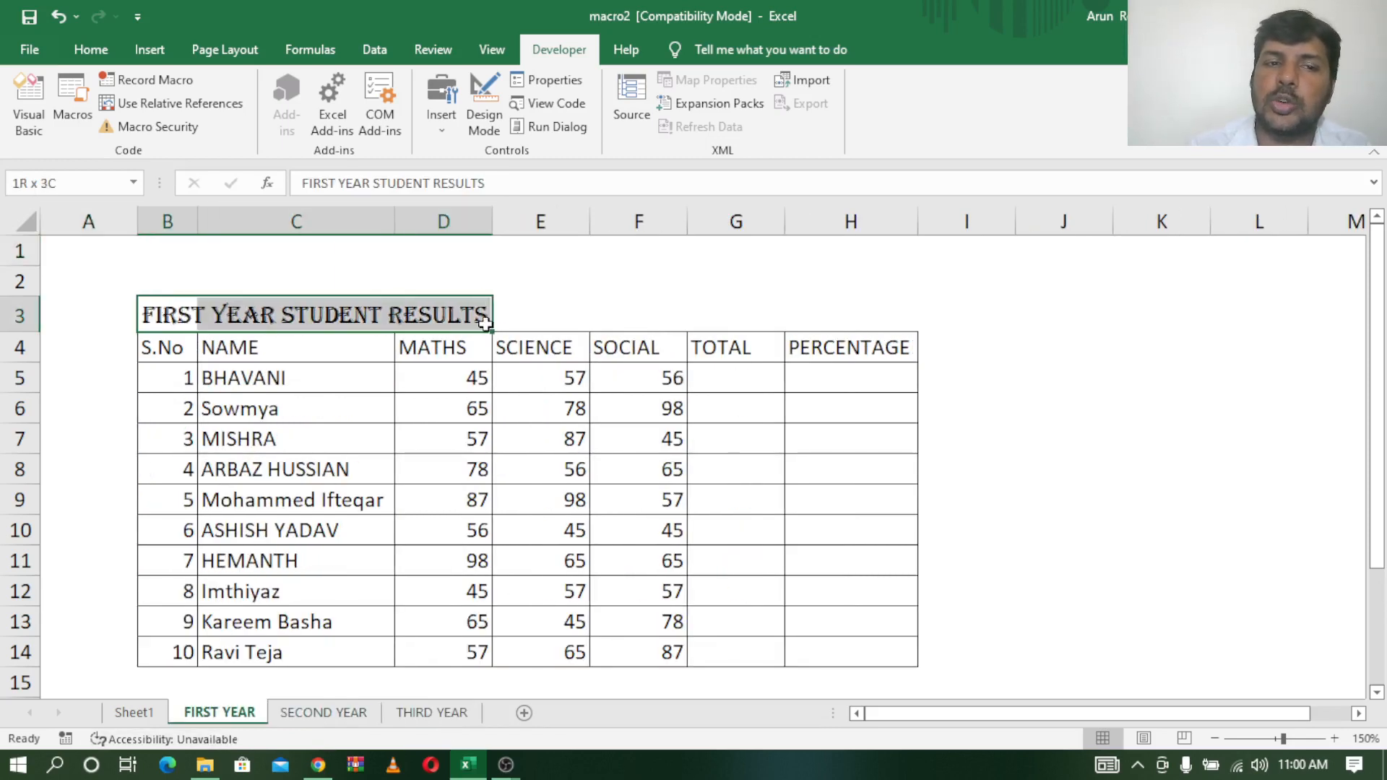
click(165, 221)
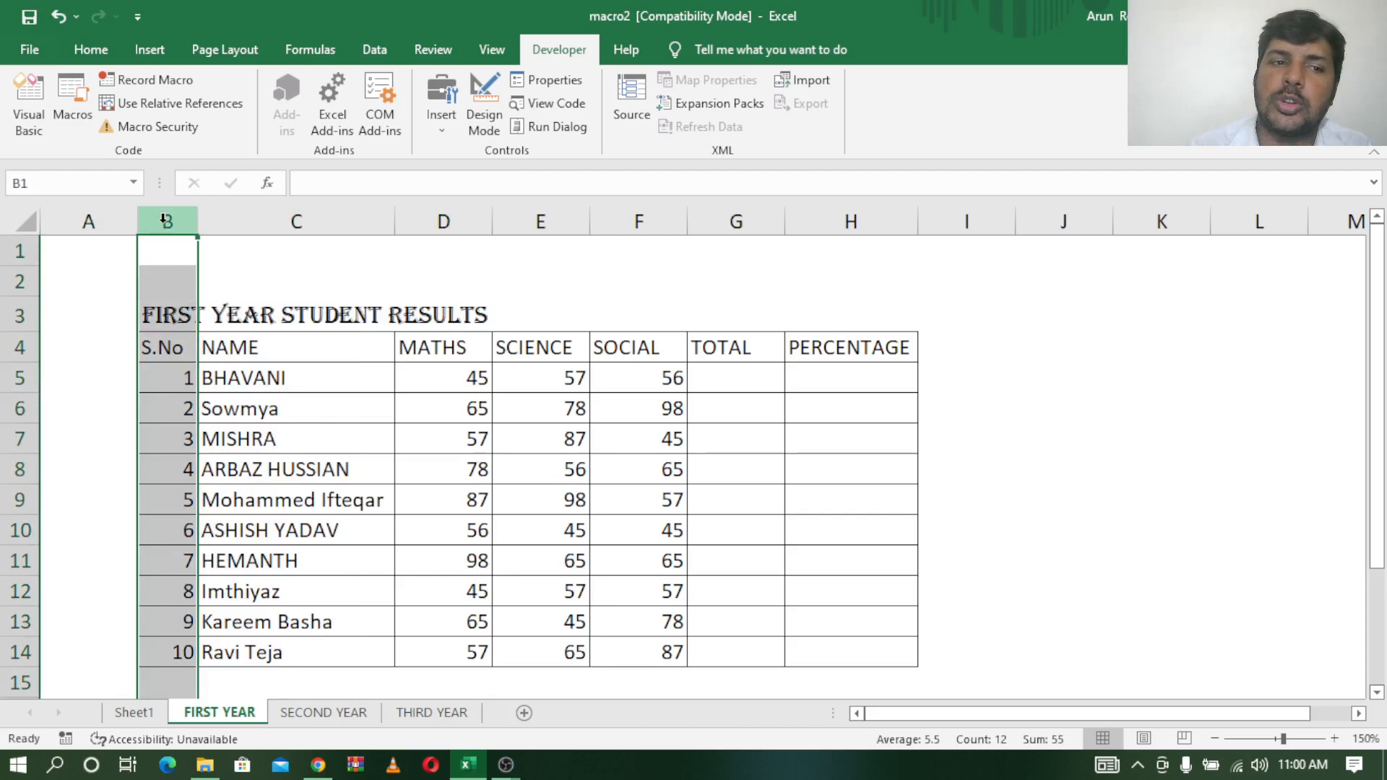
click(284, 222)
click(455, 222)
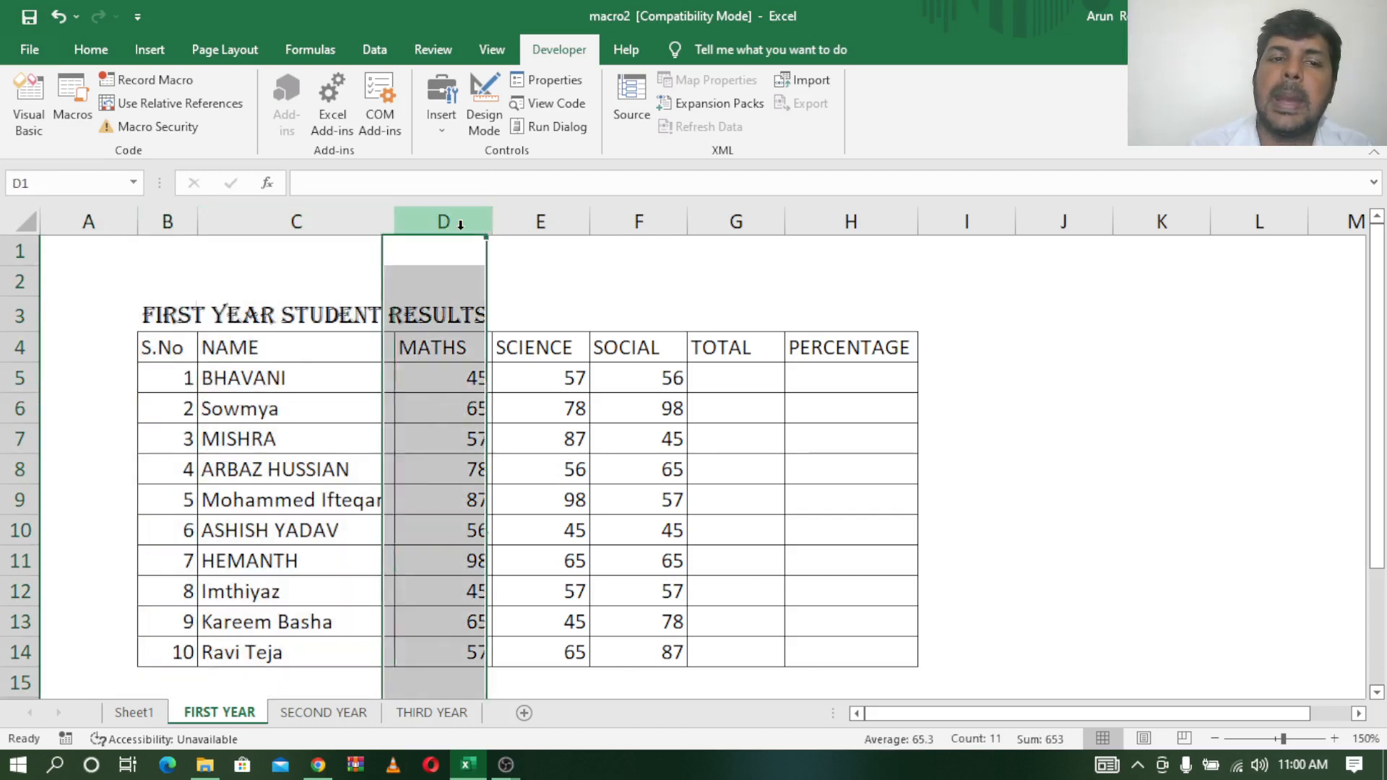
click(547, 222)
click(629, 222)
click(736, 222)
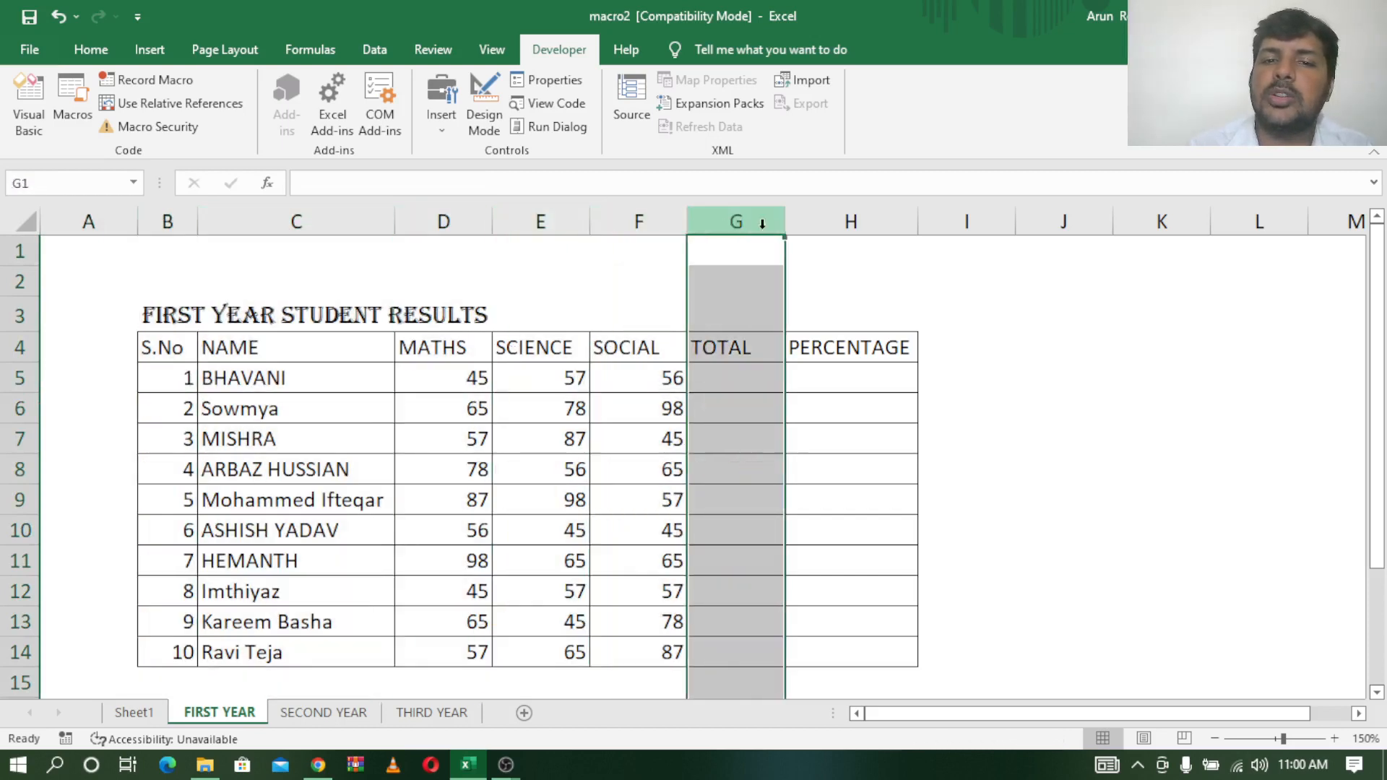
click(850, 221)
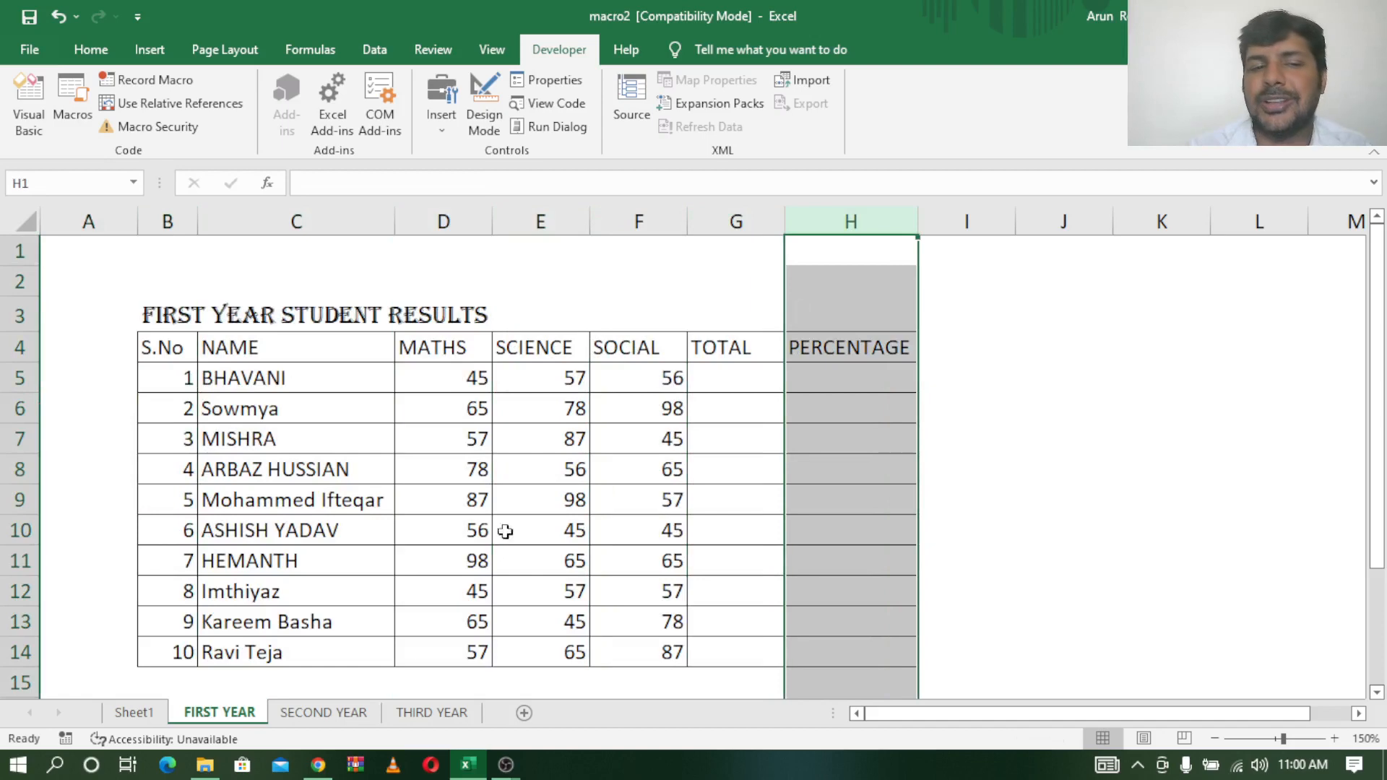
click(316, 717)
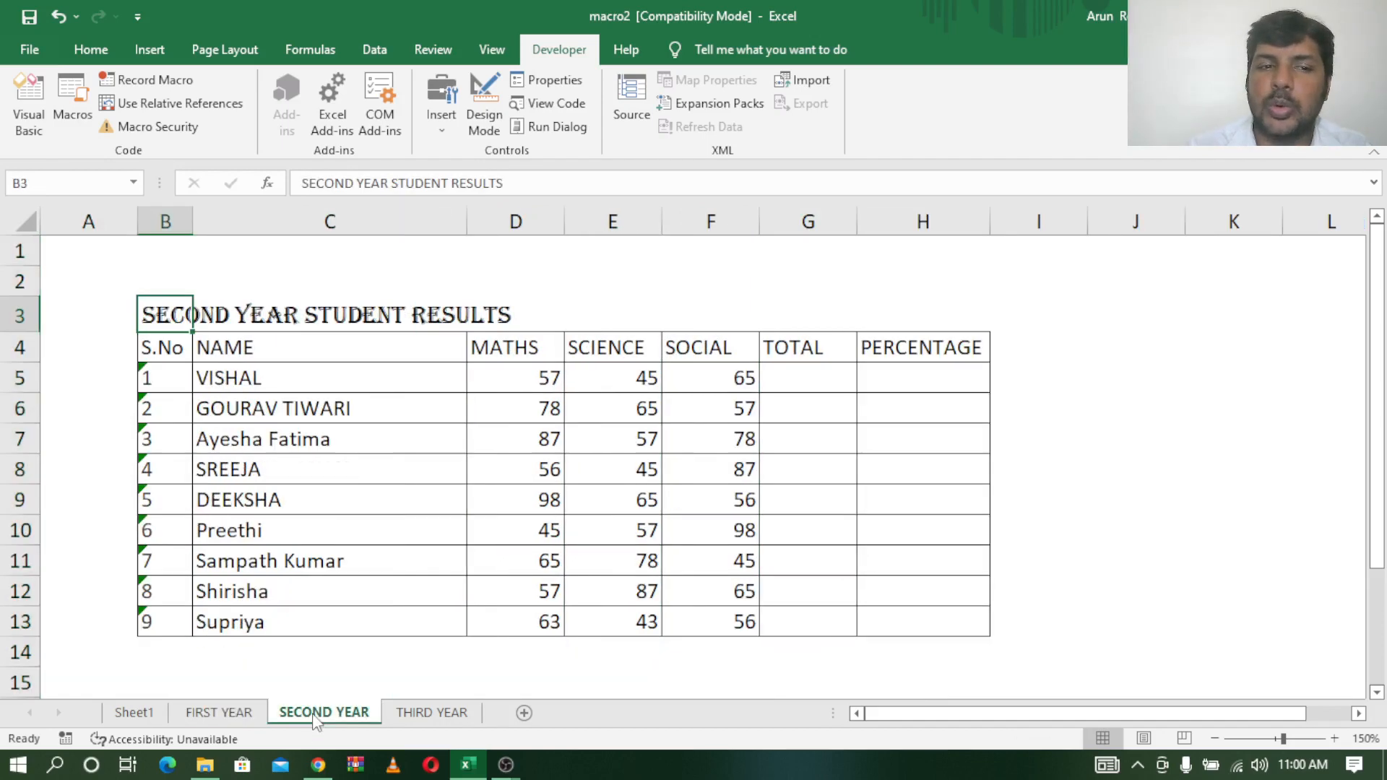
click(442, 715)
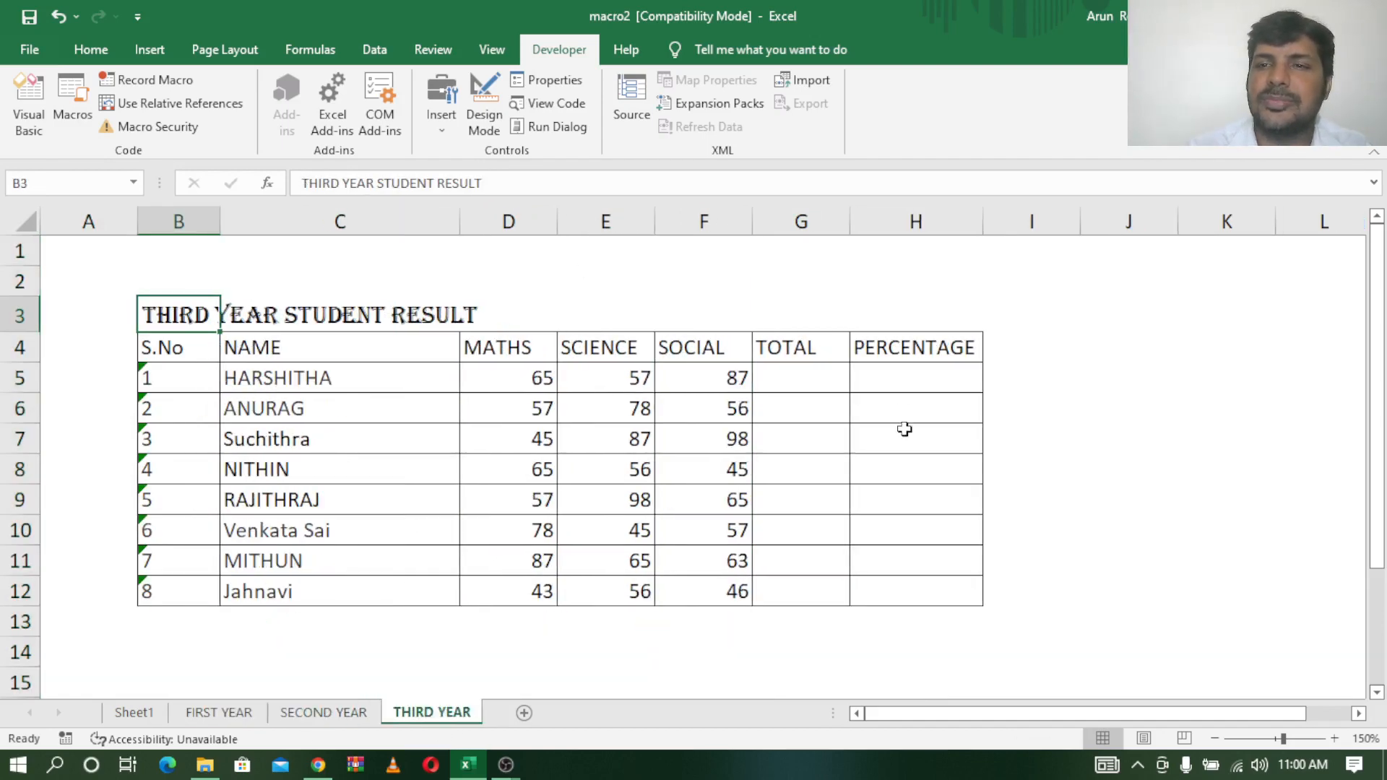
Step: Delete the empty row 2 above the title on the THIRD YEAR sheet
click(217, 715)
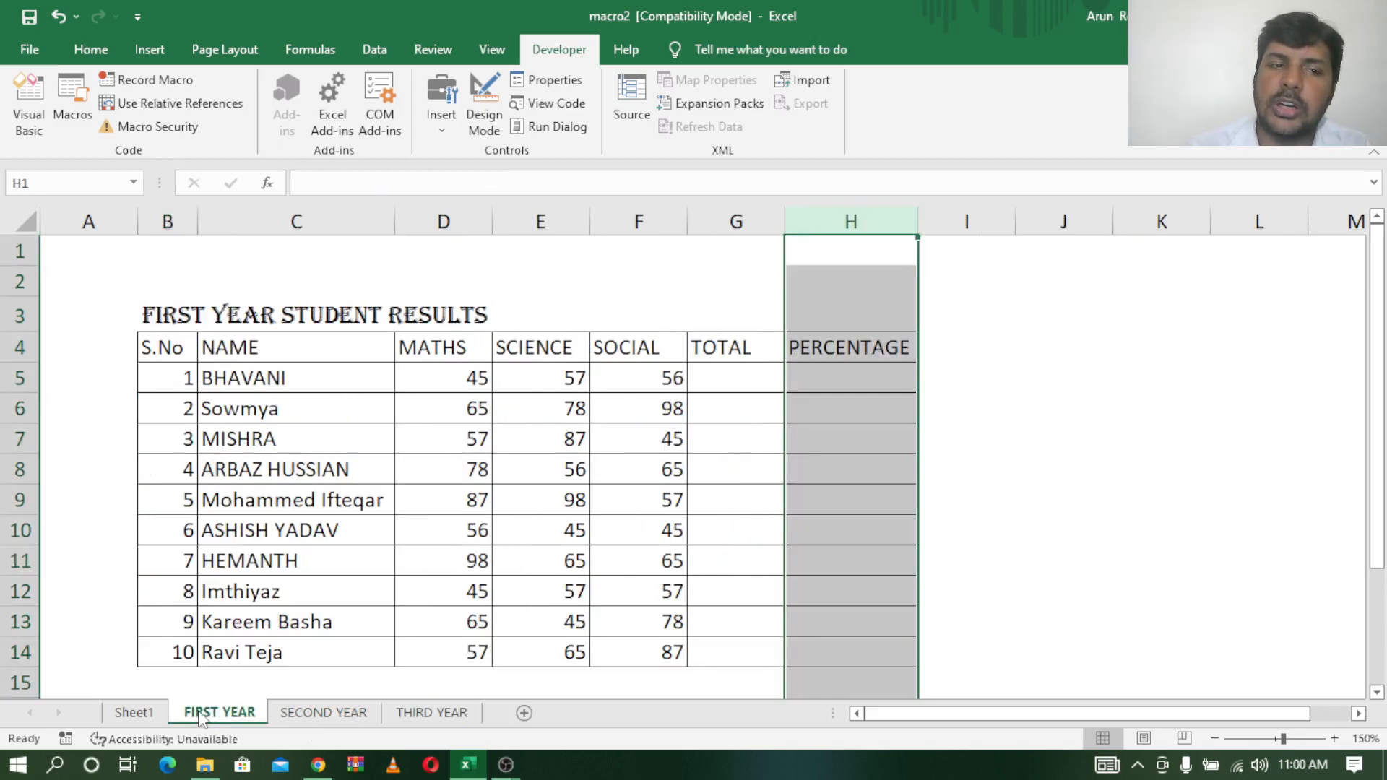
click(406, 717)
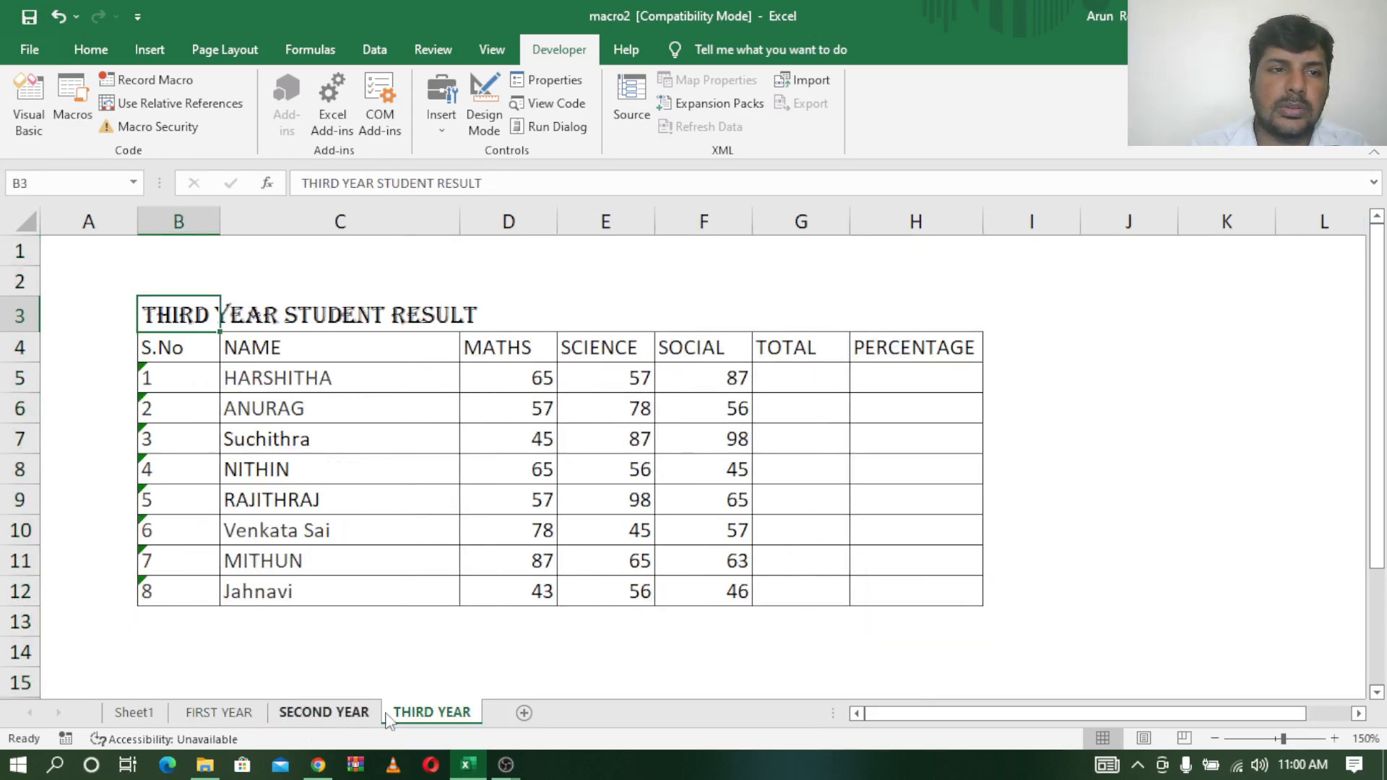
right_click(20, 280)
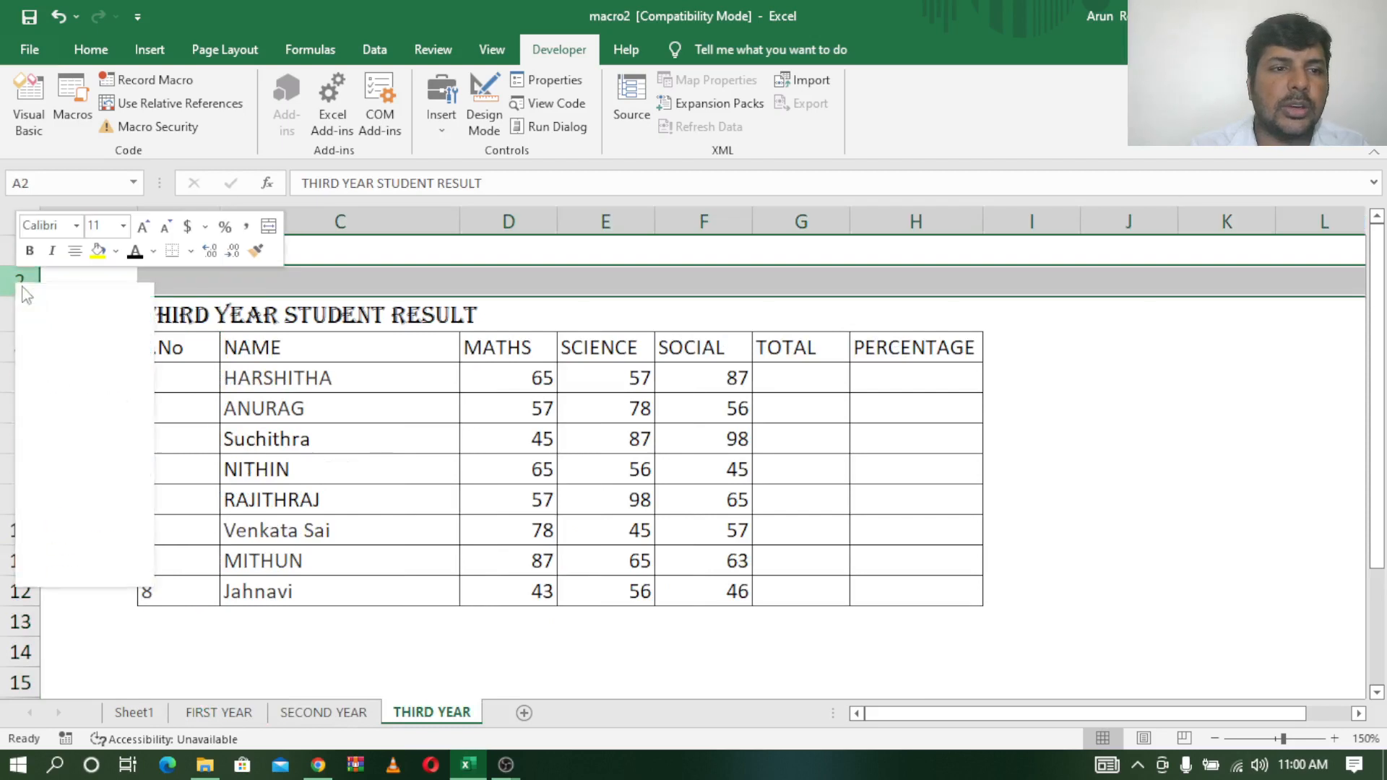
click(64, 448)
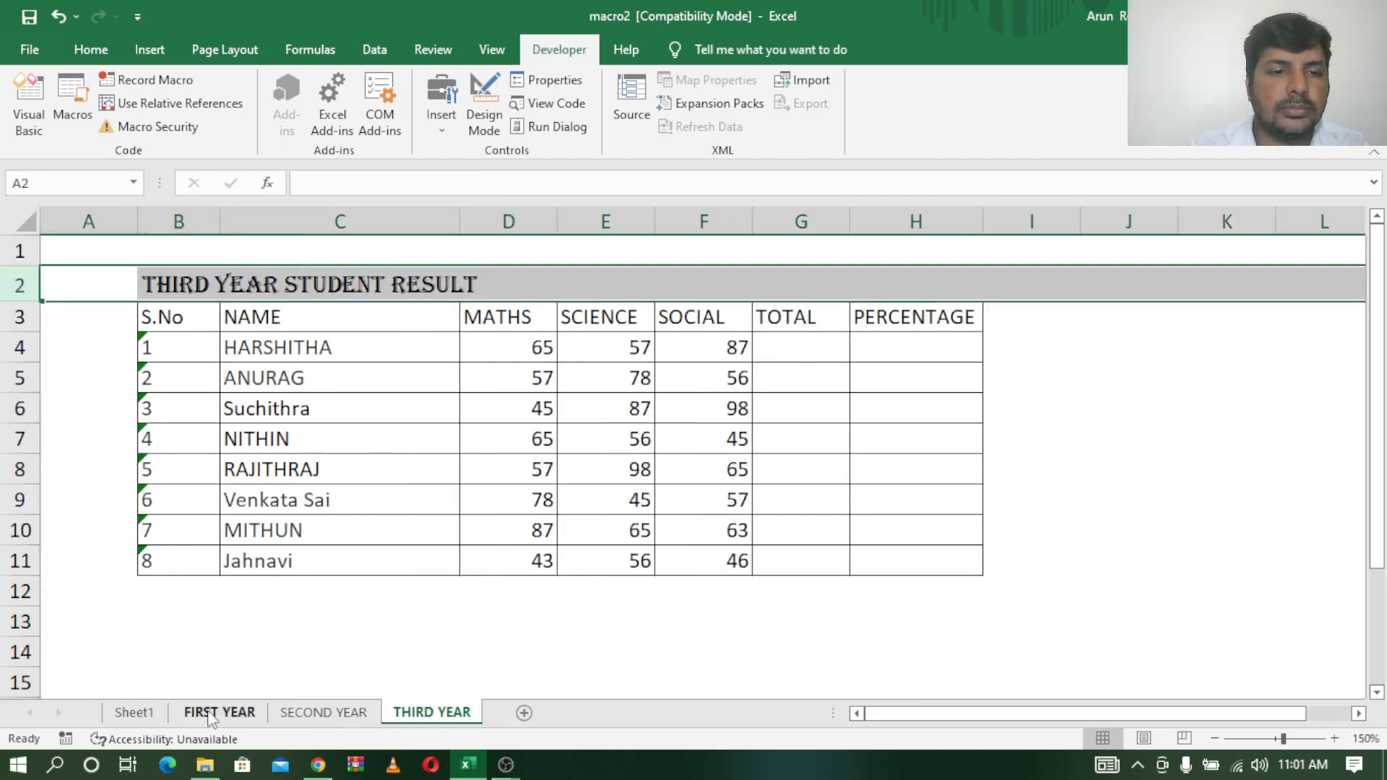
Step: Return to the FIRST YEAR sheet and look over the commands for viewing macros, recording macros and using relative references
click(217, 715)
click(319, 379)
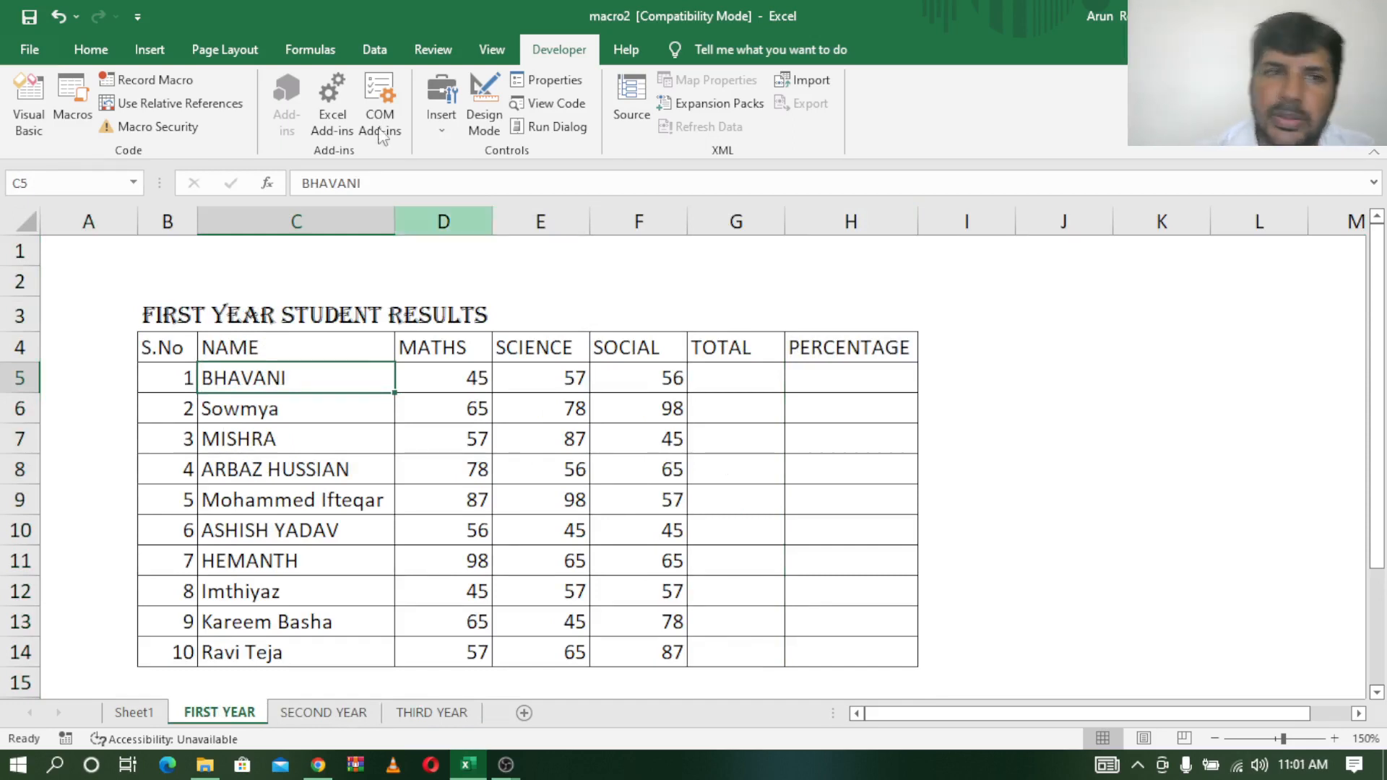
click(491, 49)
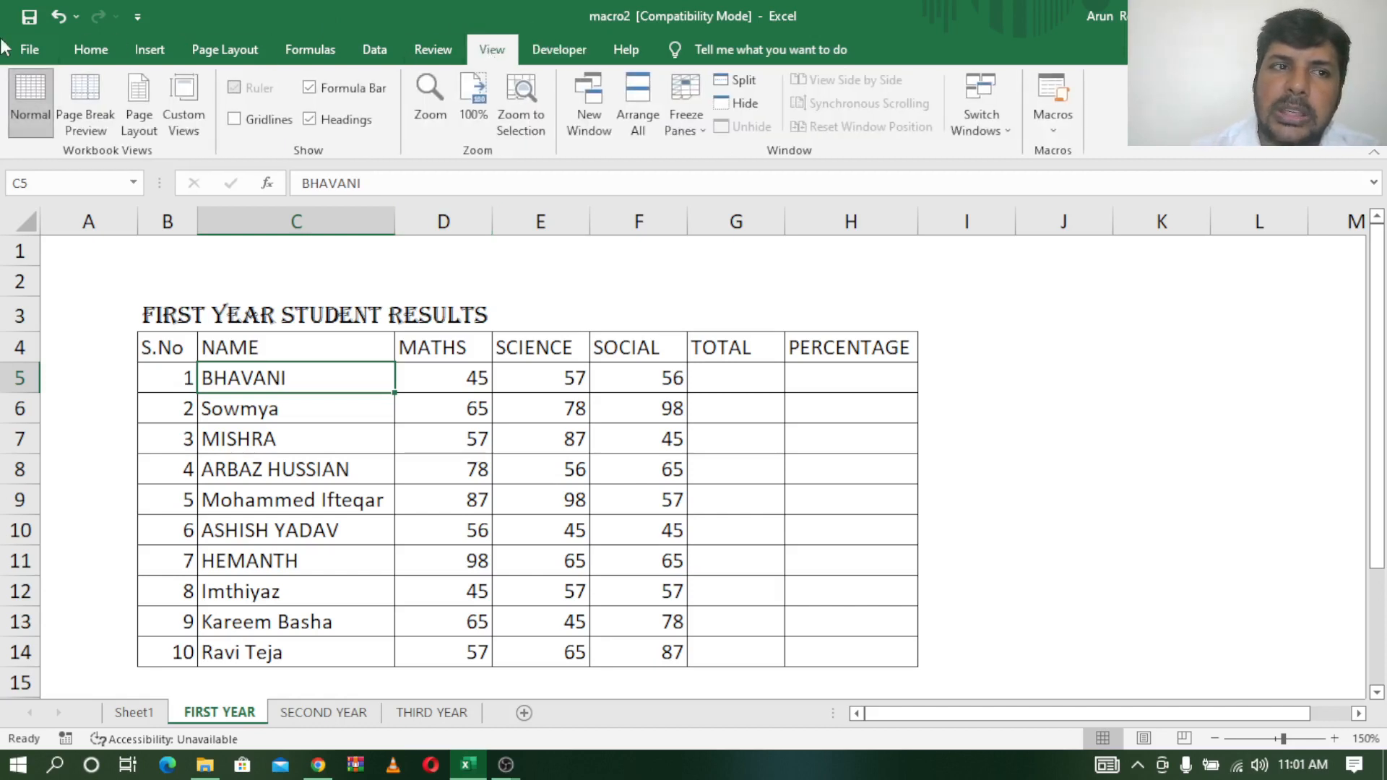
click(91, 49)
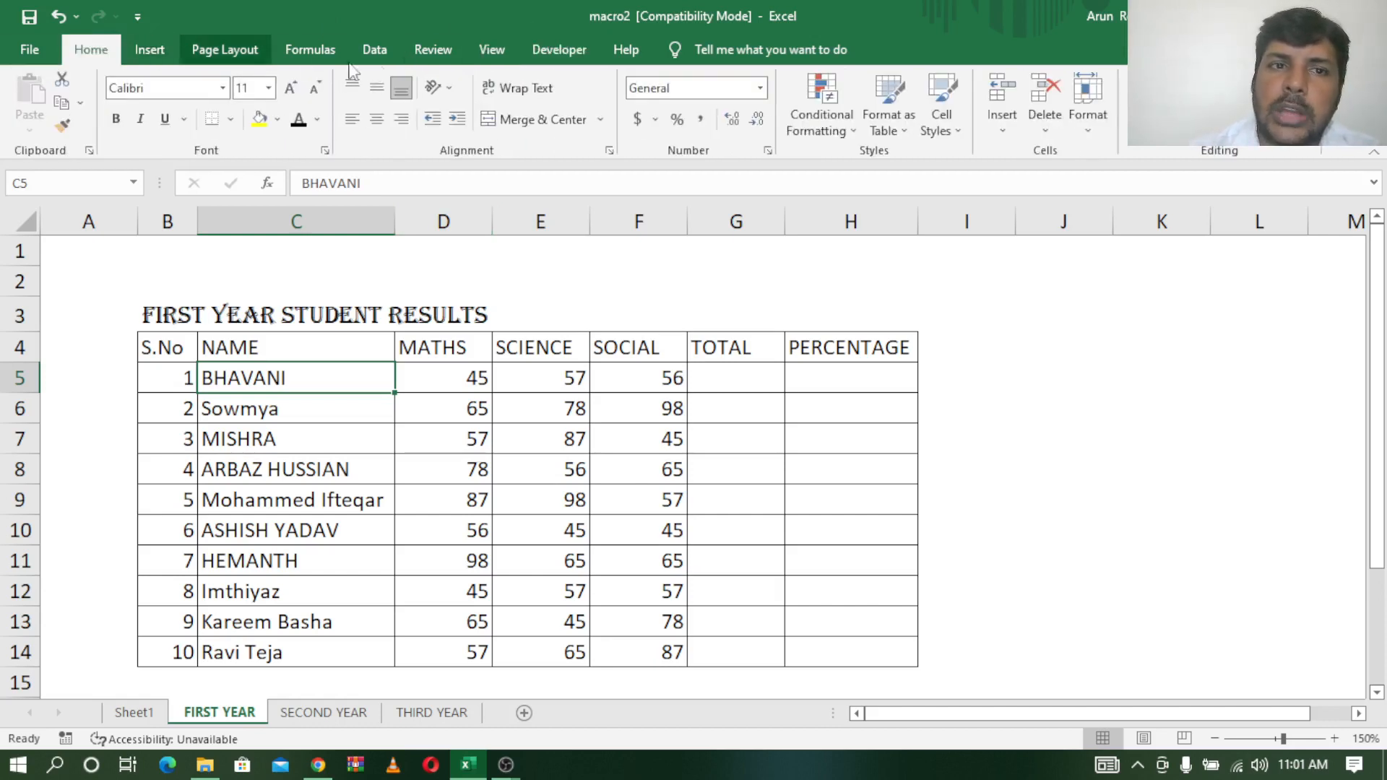
click(494, 51)
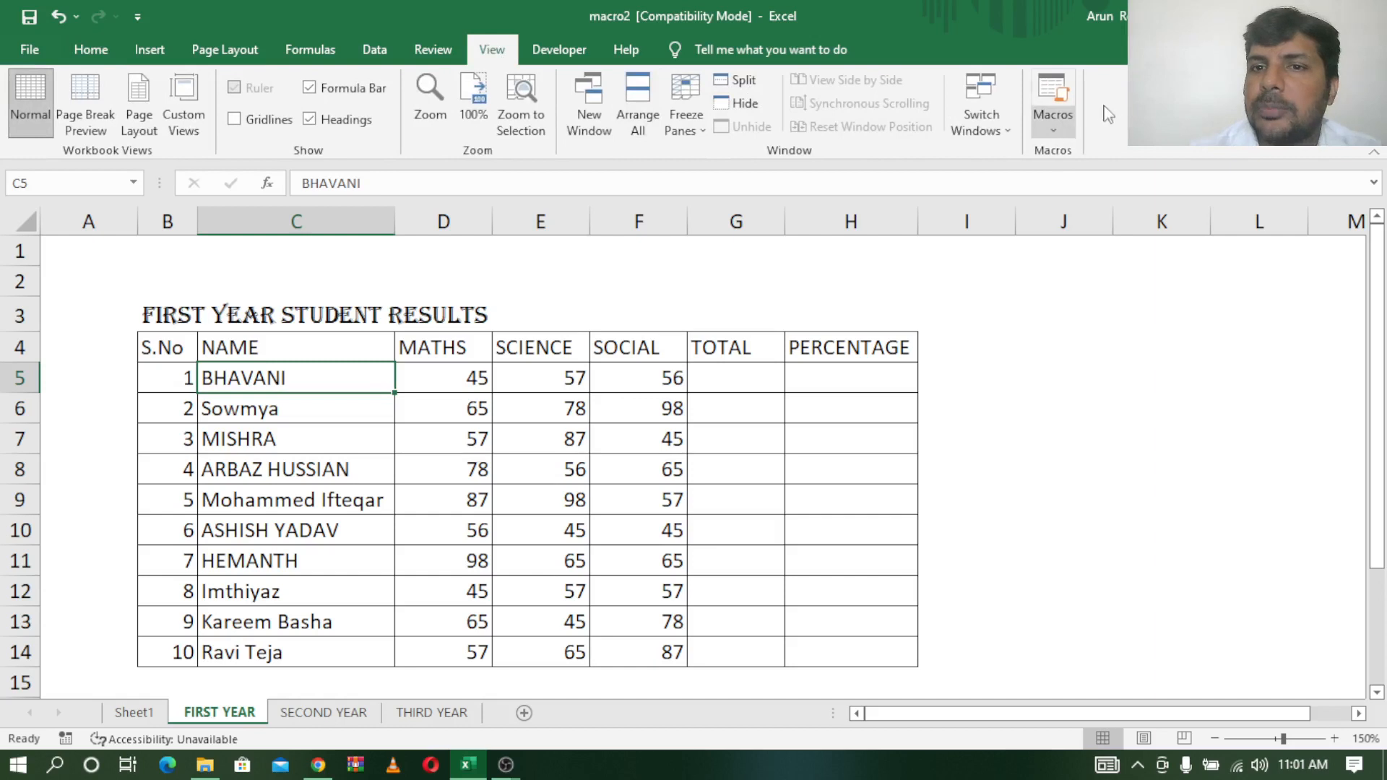
click(1054, 131)
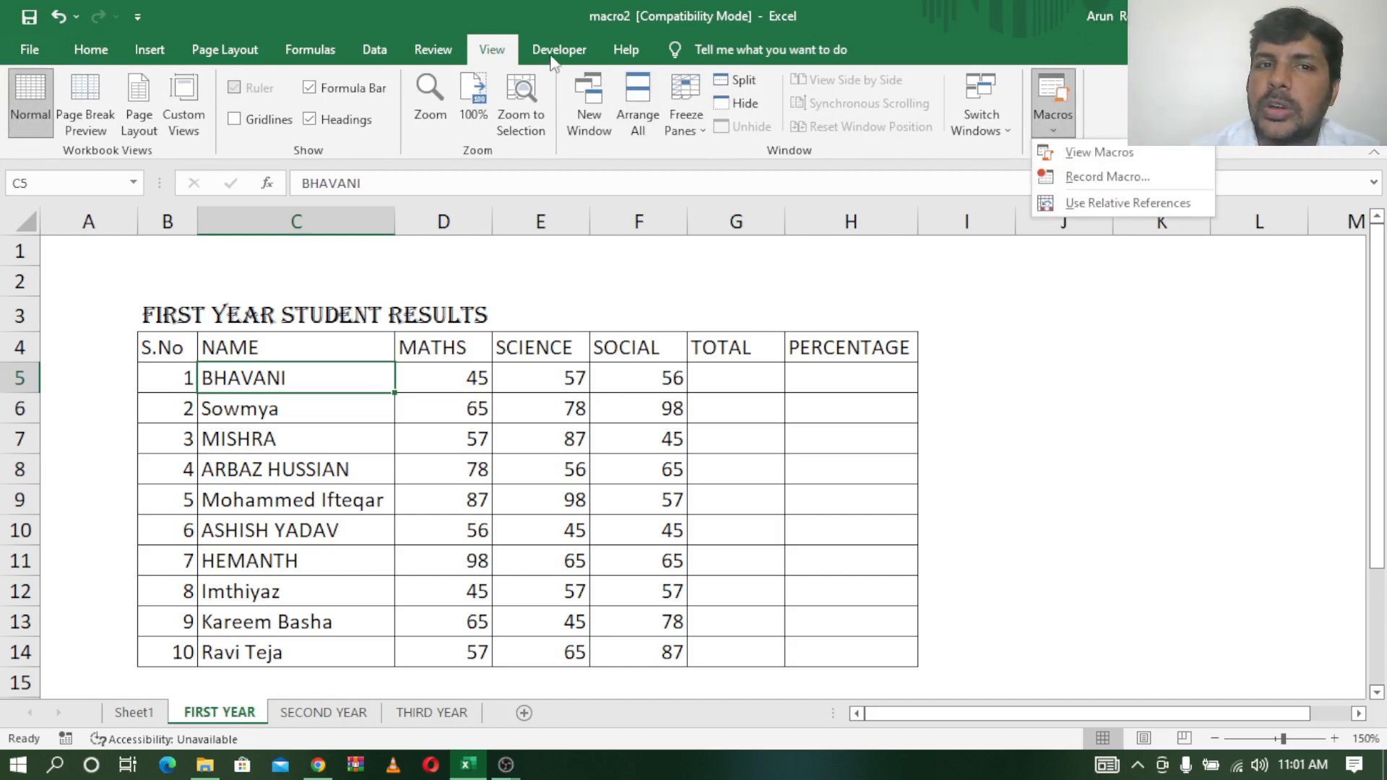
click(574, 54)
click(574, 54)
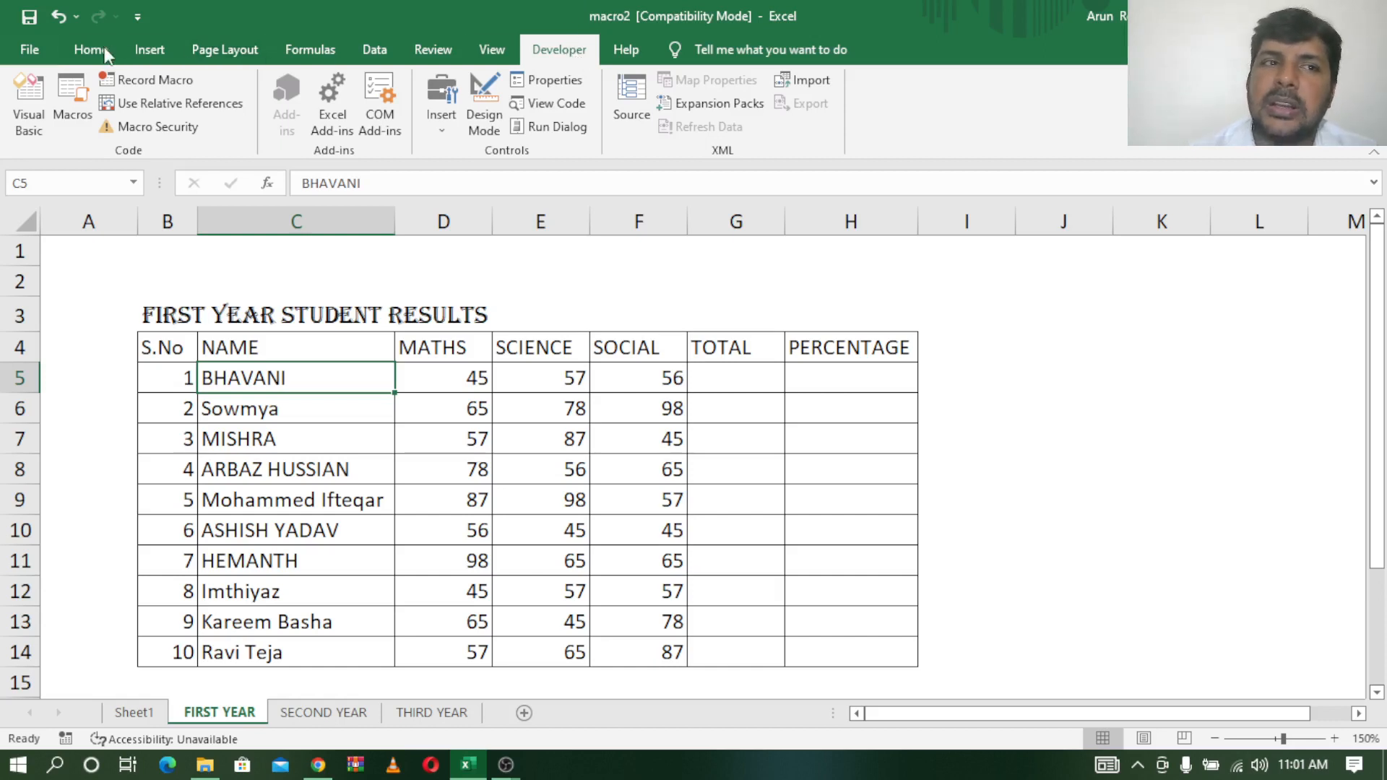
Step: Make sure Developer is enabled among the main tabs in the ribbon customization options and apply the settings
click(137, 17)
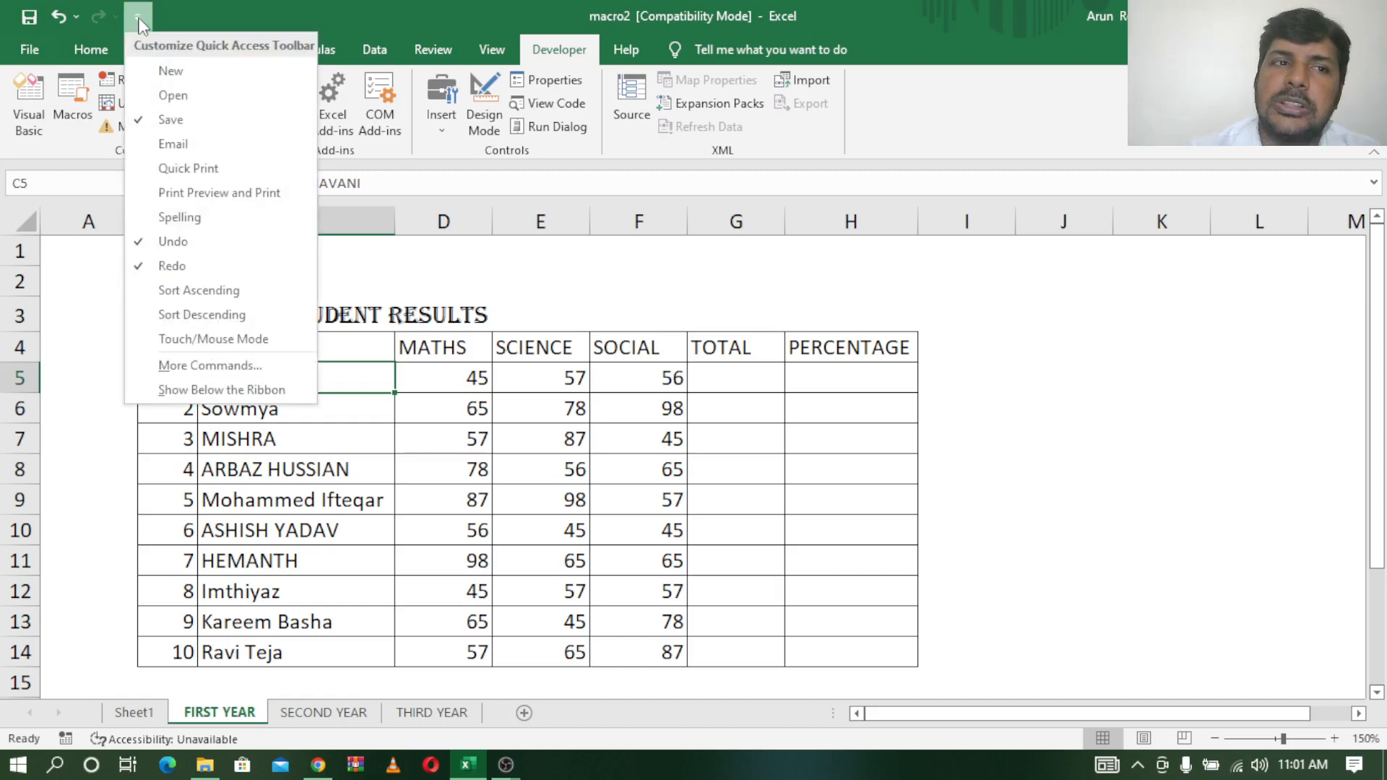
click(193, 367)
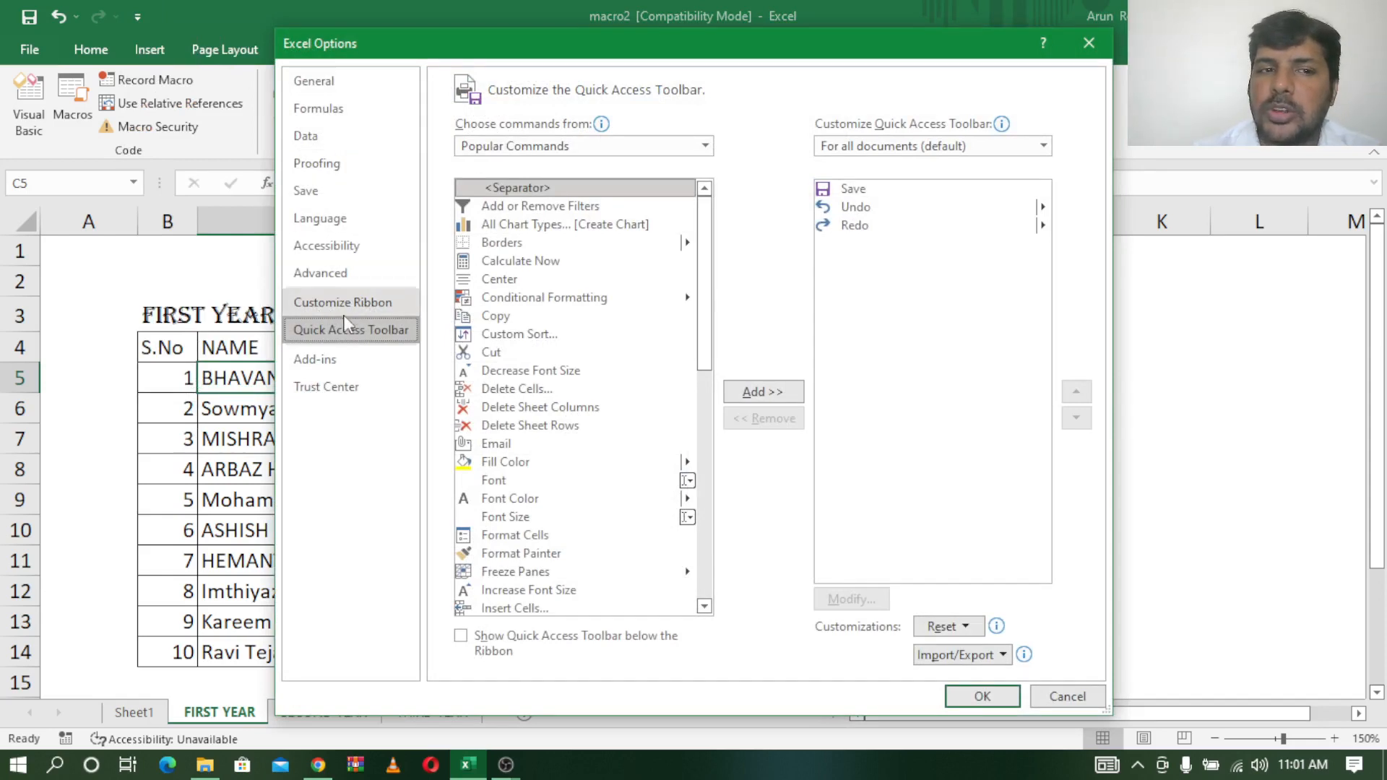
click(346, 303)
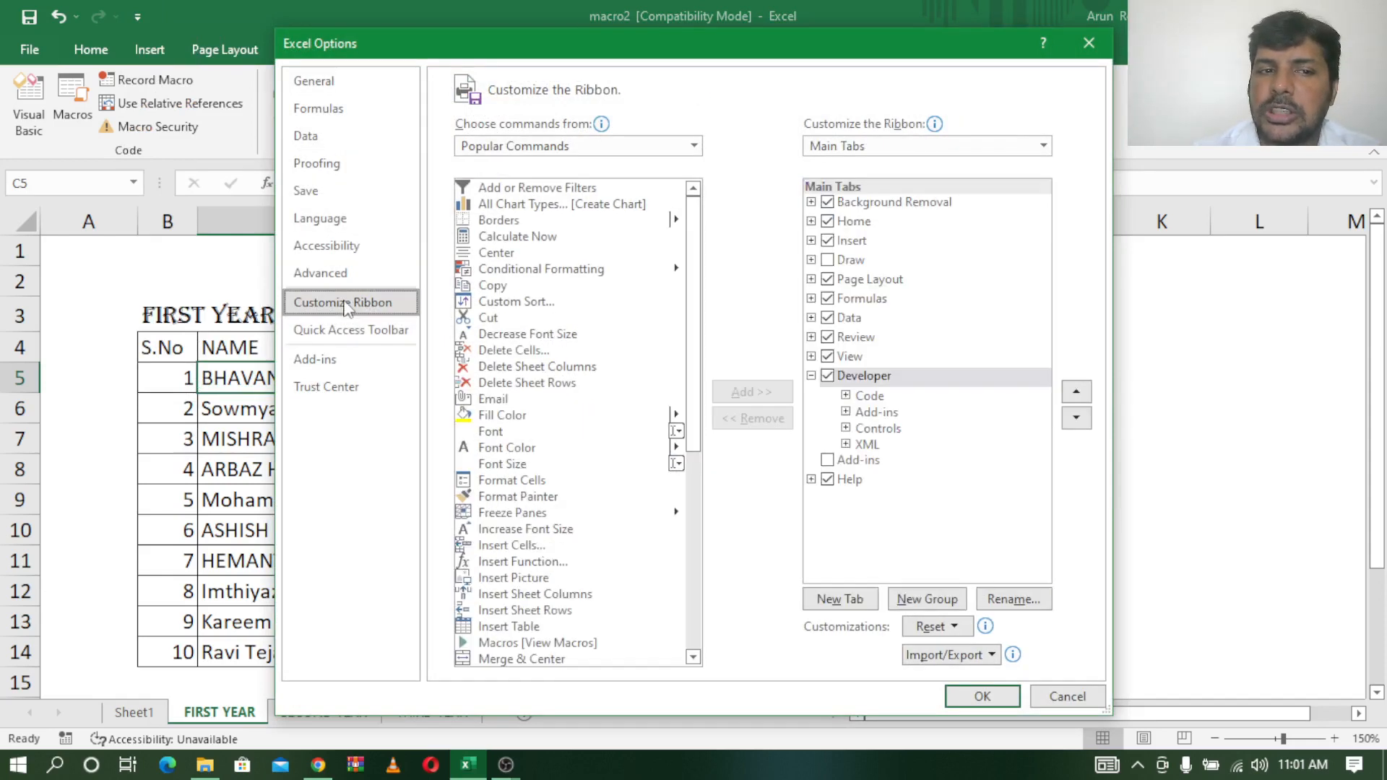
click(828, 377)
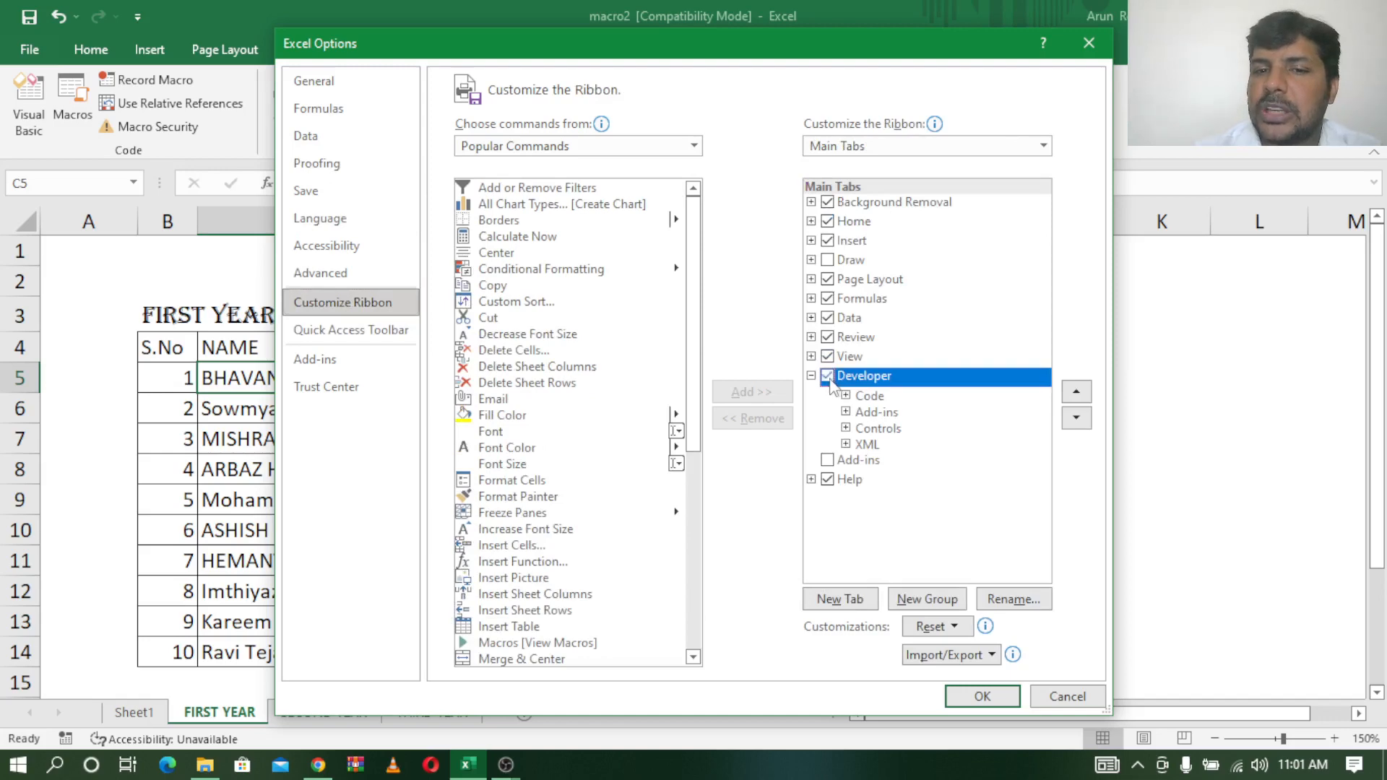
click(976, 695)
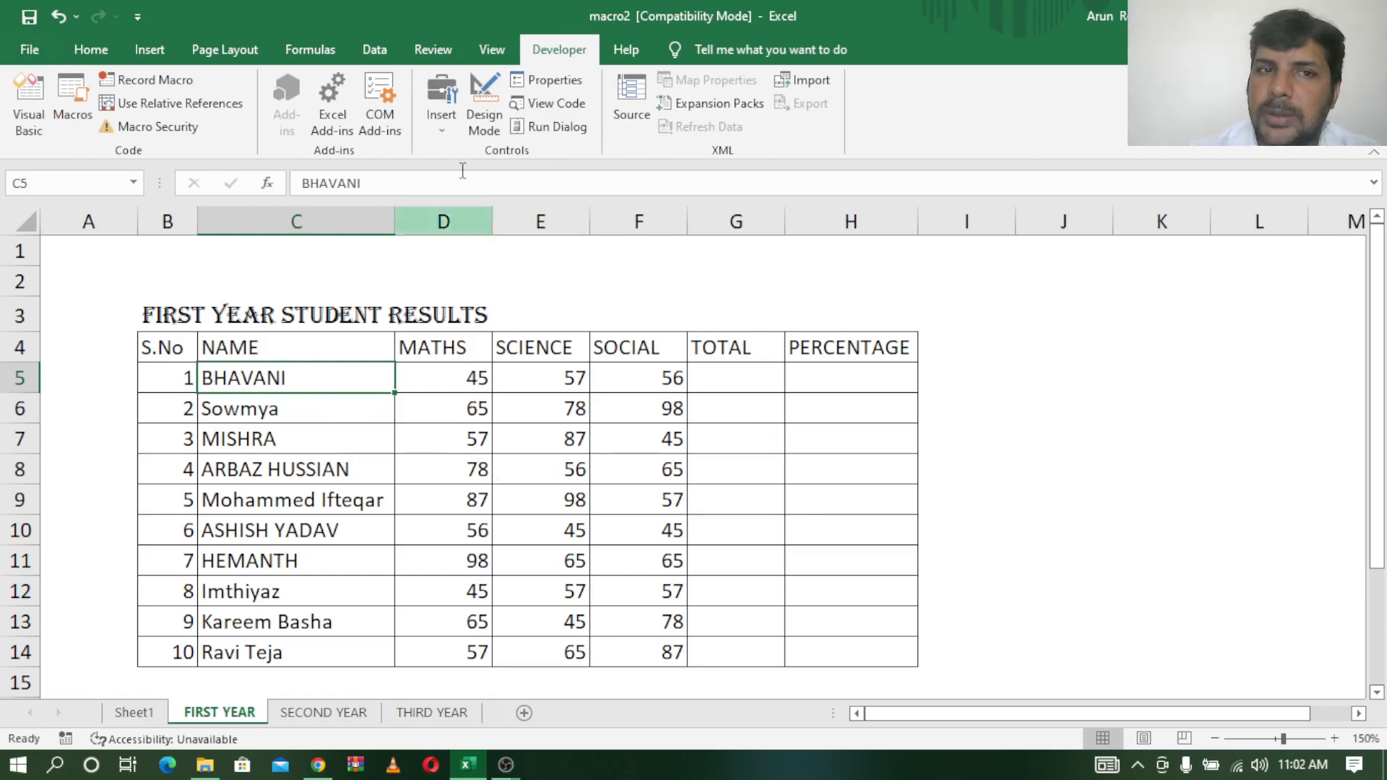
Step: Select title cell B3 on the FIRST YEAR sheet, then compare the title positions on the SECOND YEAR and THIRD YEAR sheets
click(488, 49)
click(559, 49)
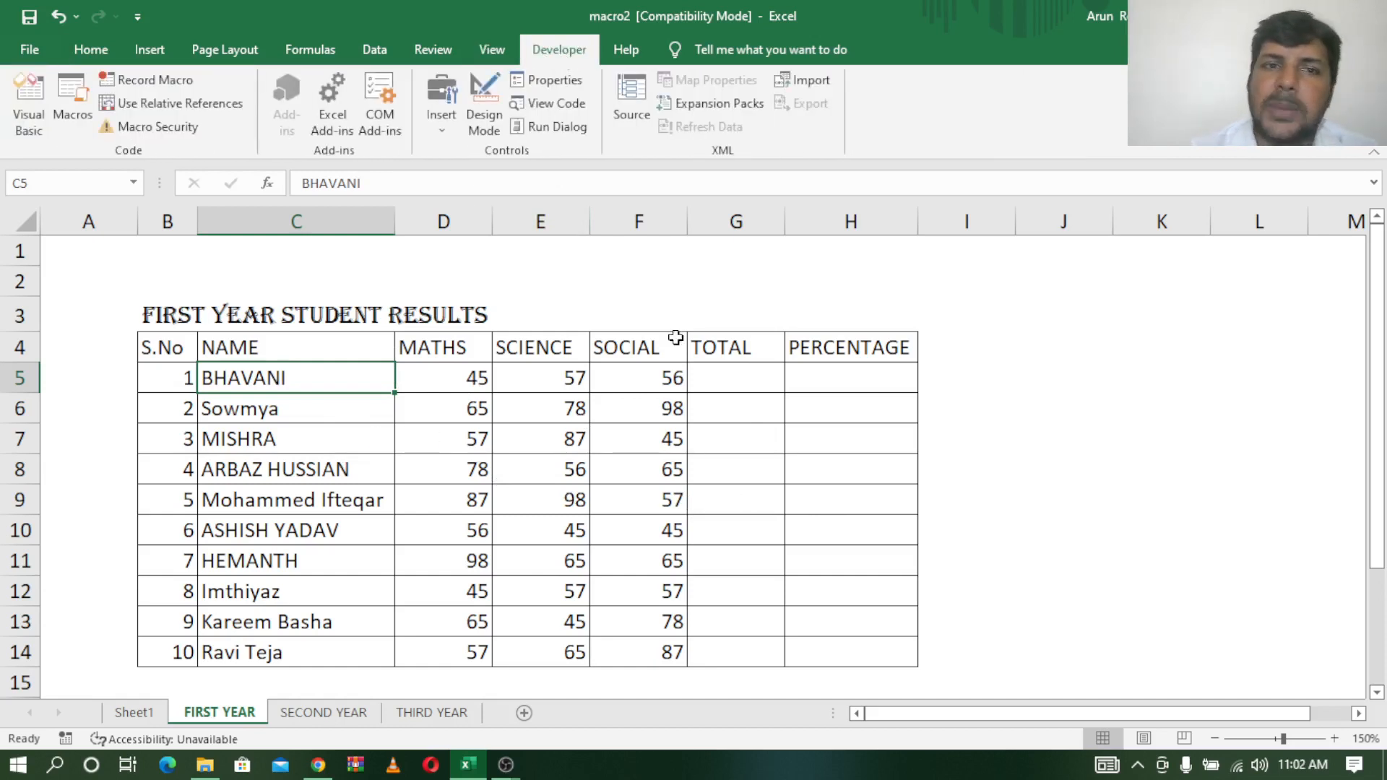
click(165, 311)
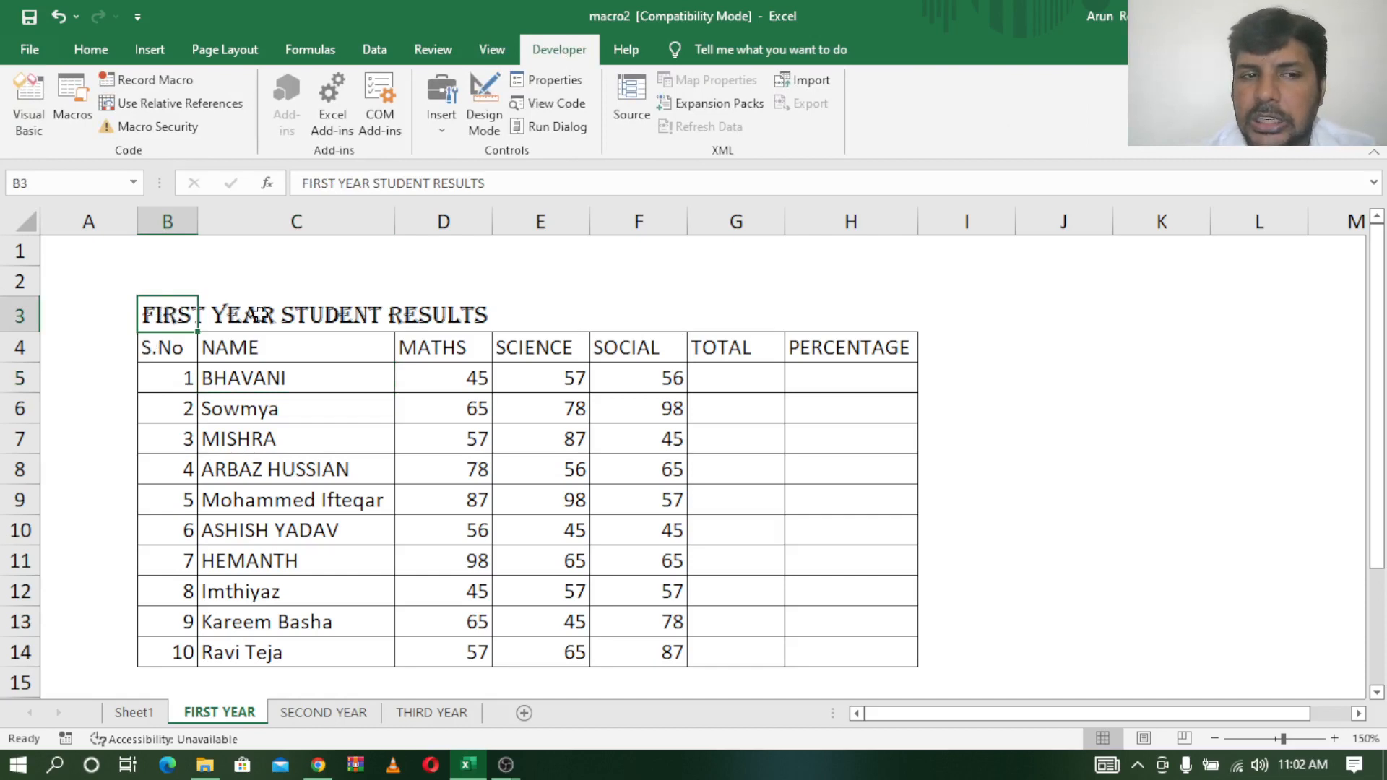
mouse_move(165, 311)
mouse_down()
mouse_move(505, 319)
mouse_move(180, 312)
mouse_up()
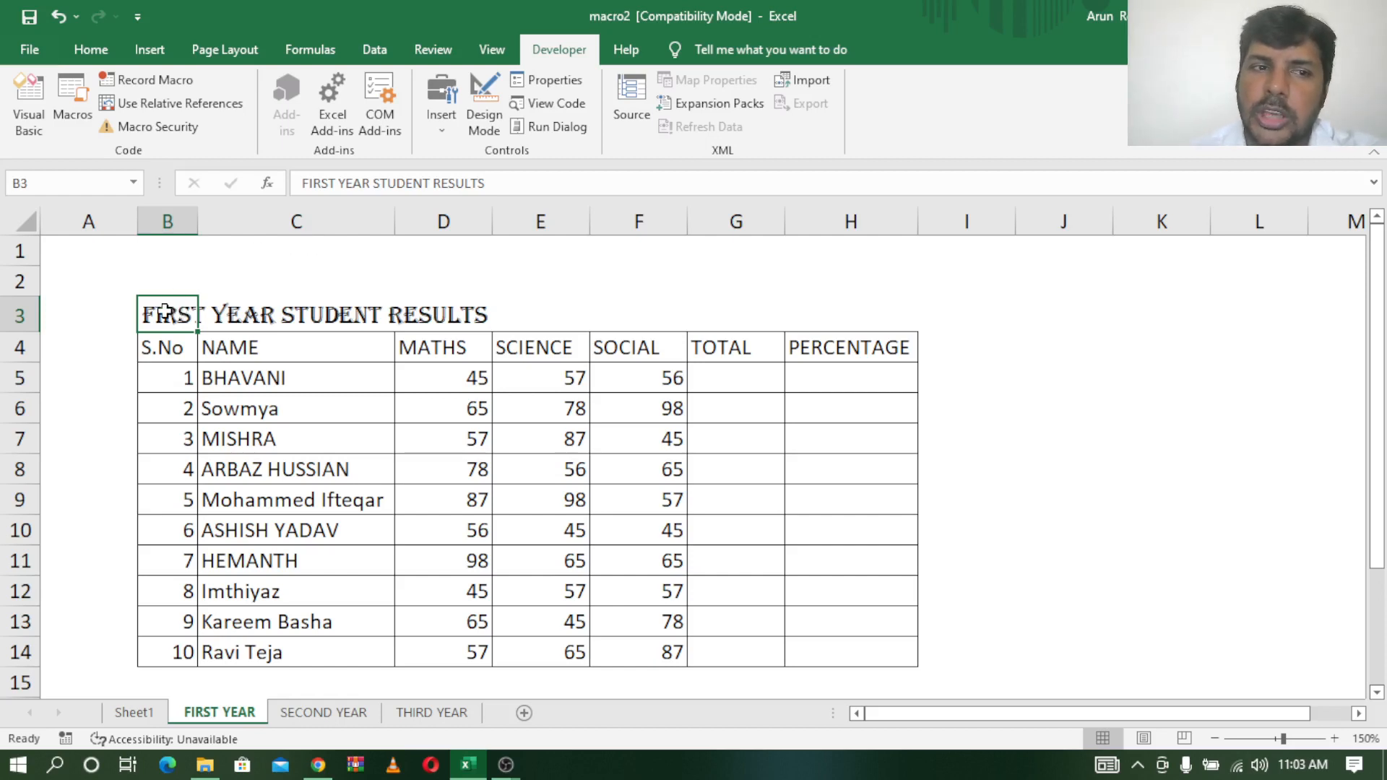
click(318, 712)
click(433, 713)
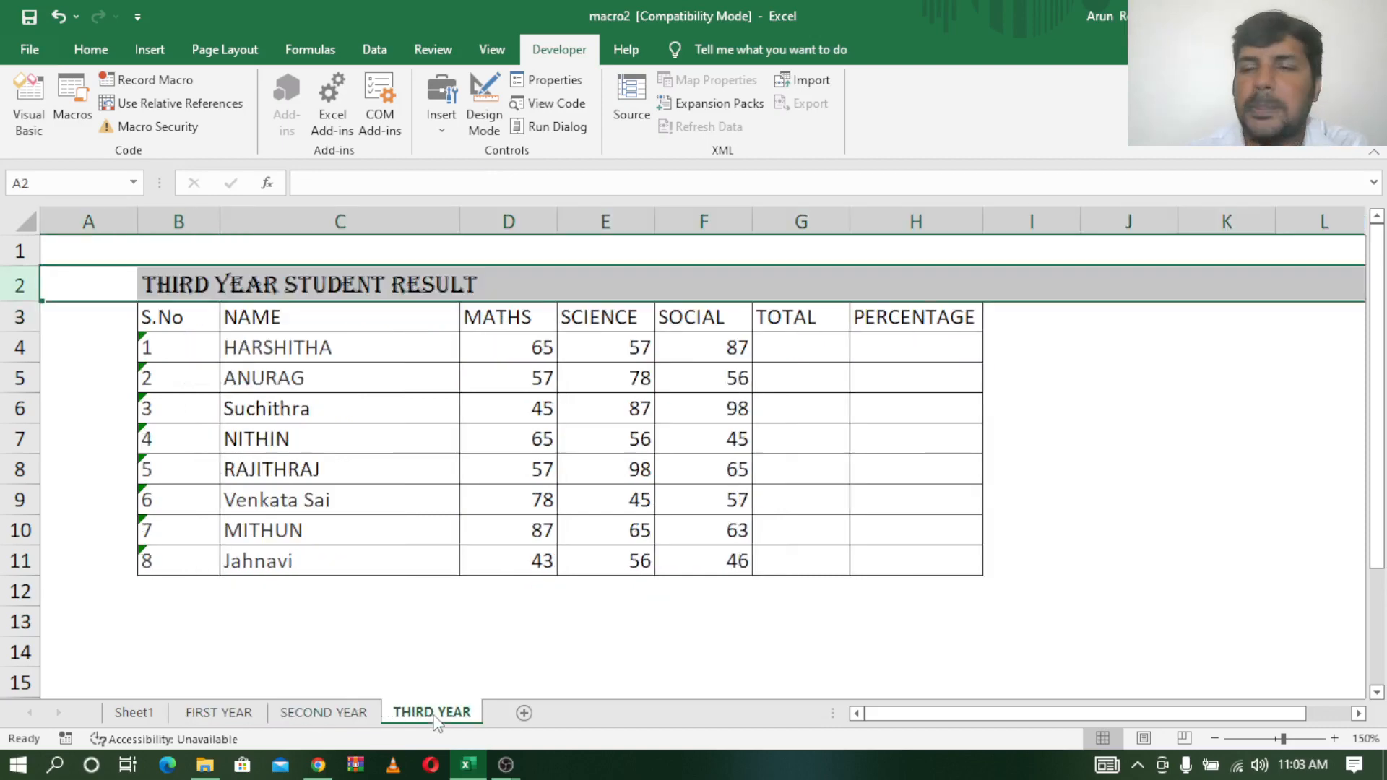
Step: From cell A1 on the FIRST YEAR sheet, set up a new macro recording named HEADING with the shortcut Ctrl+Shift+A
click(221, 712)
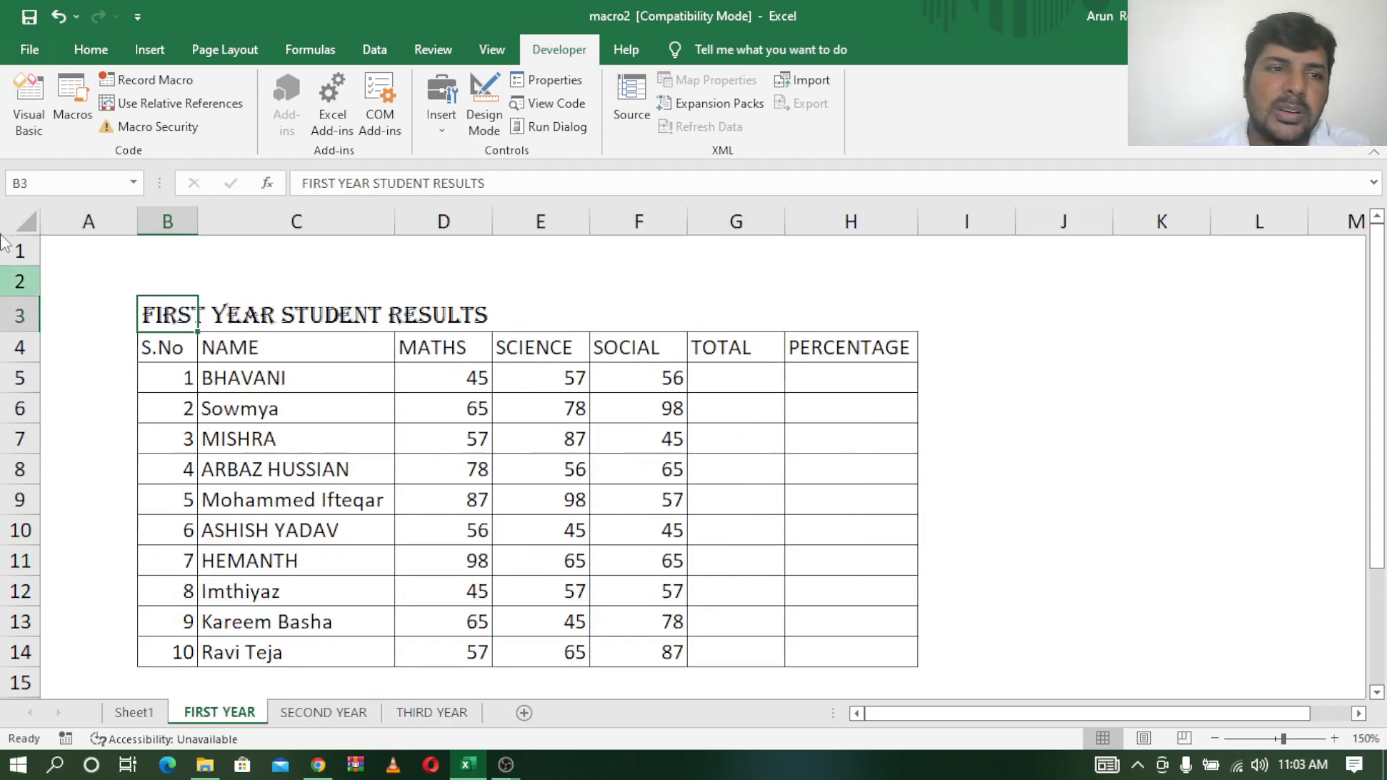
click(80, 255)
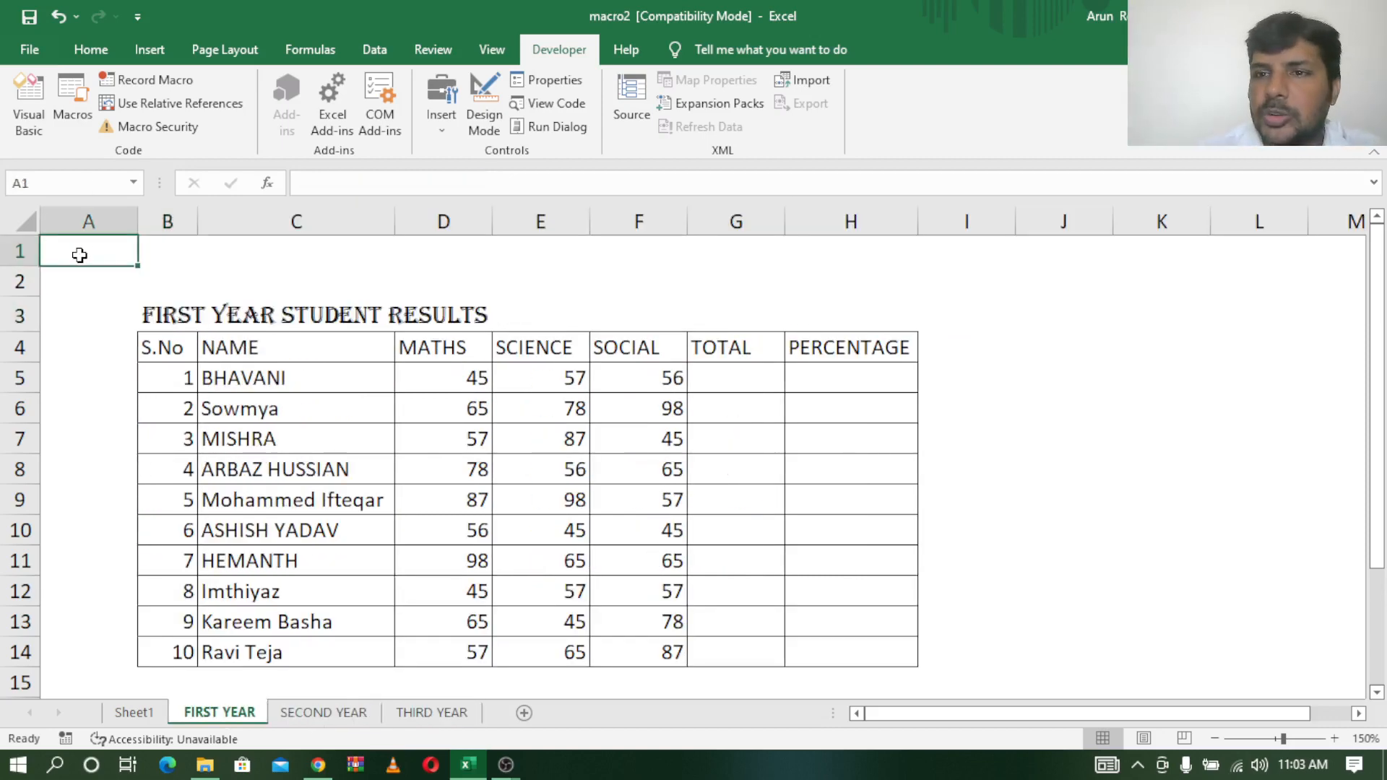
click(139, 81)
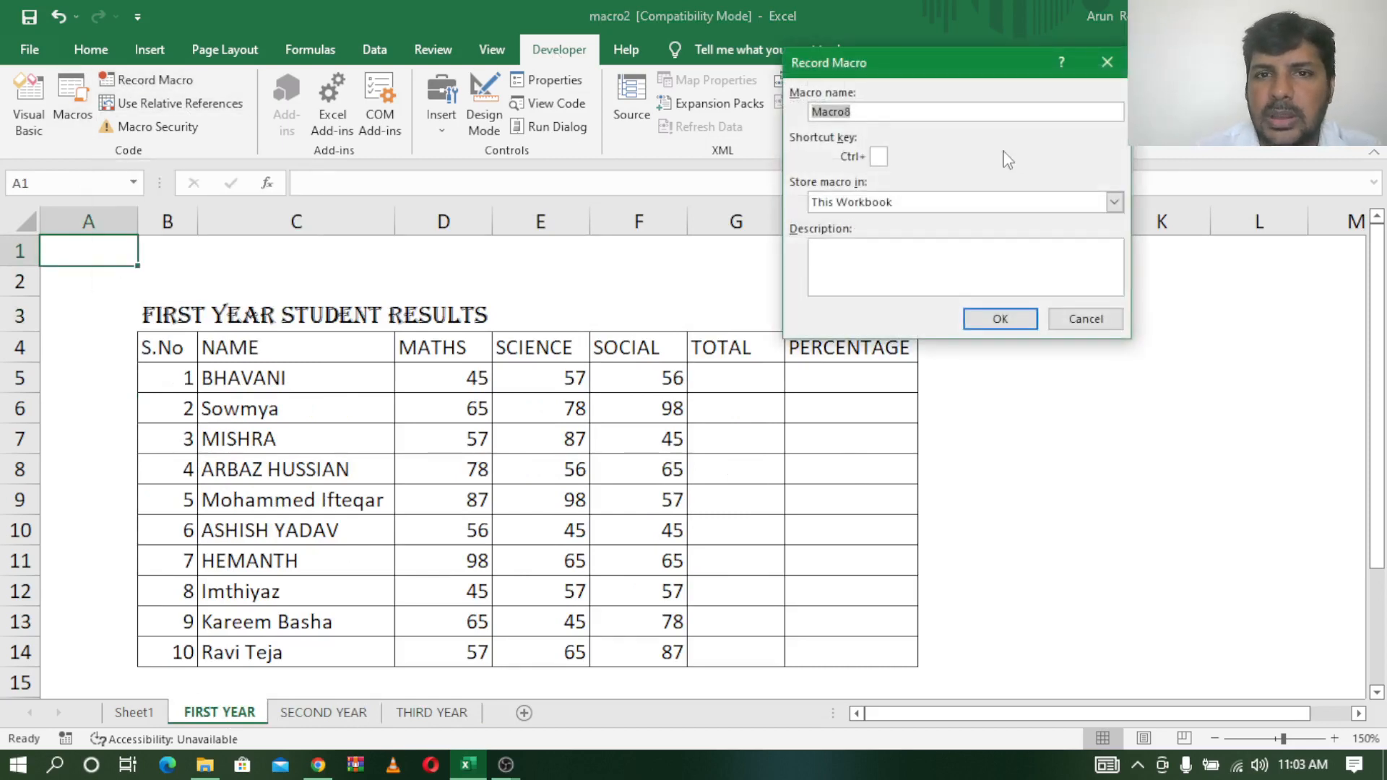
key(BackSpace)
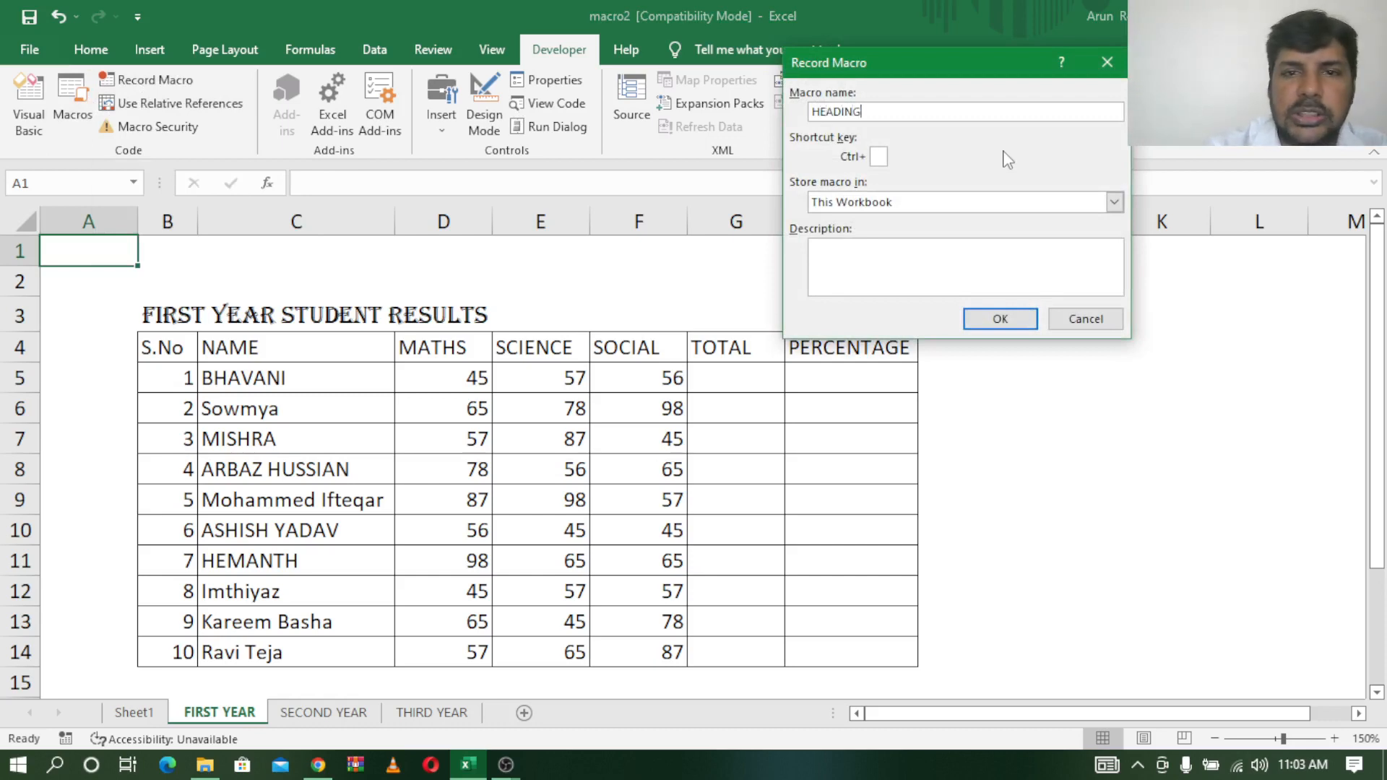
click(881, 158)
text(A)
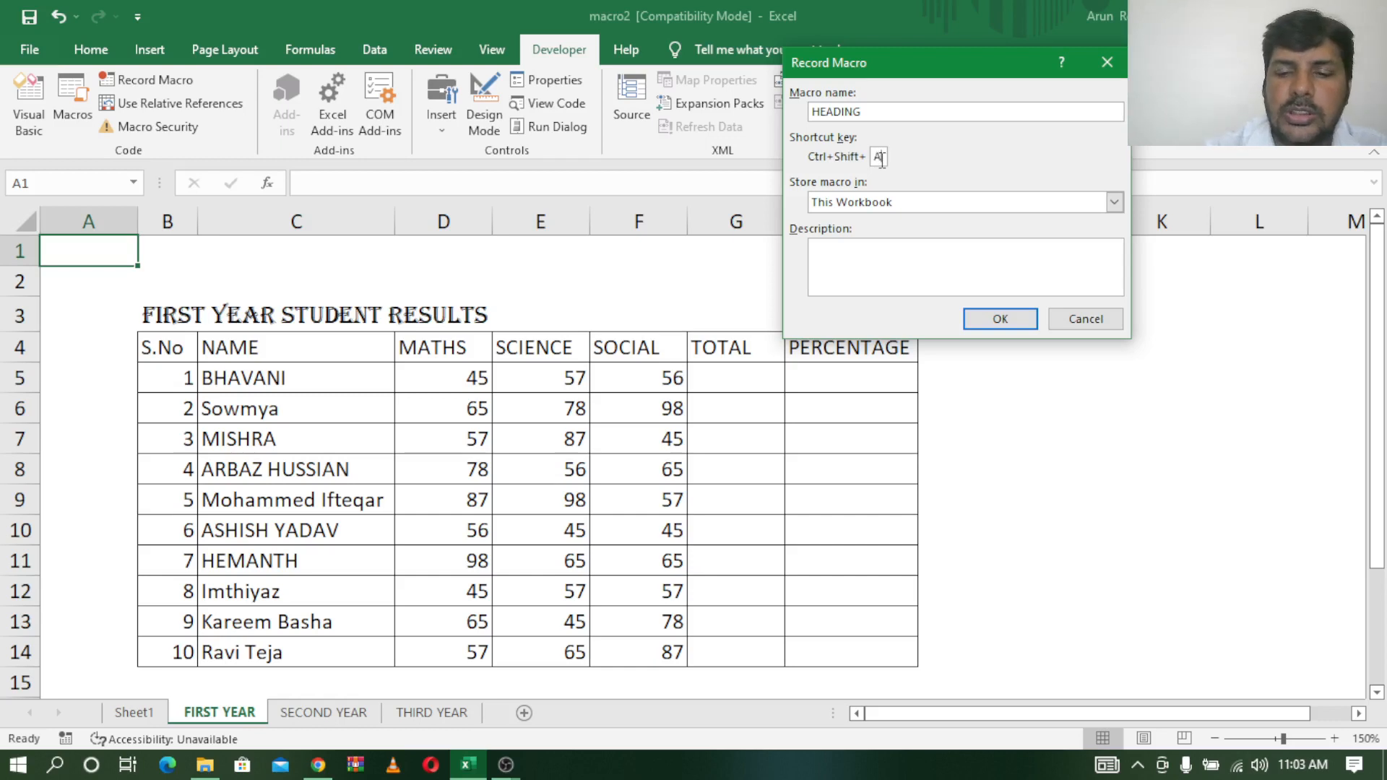
key(BackSpace)
text(M)
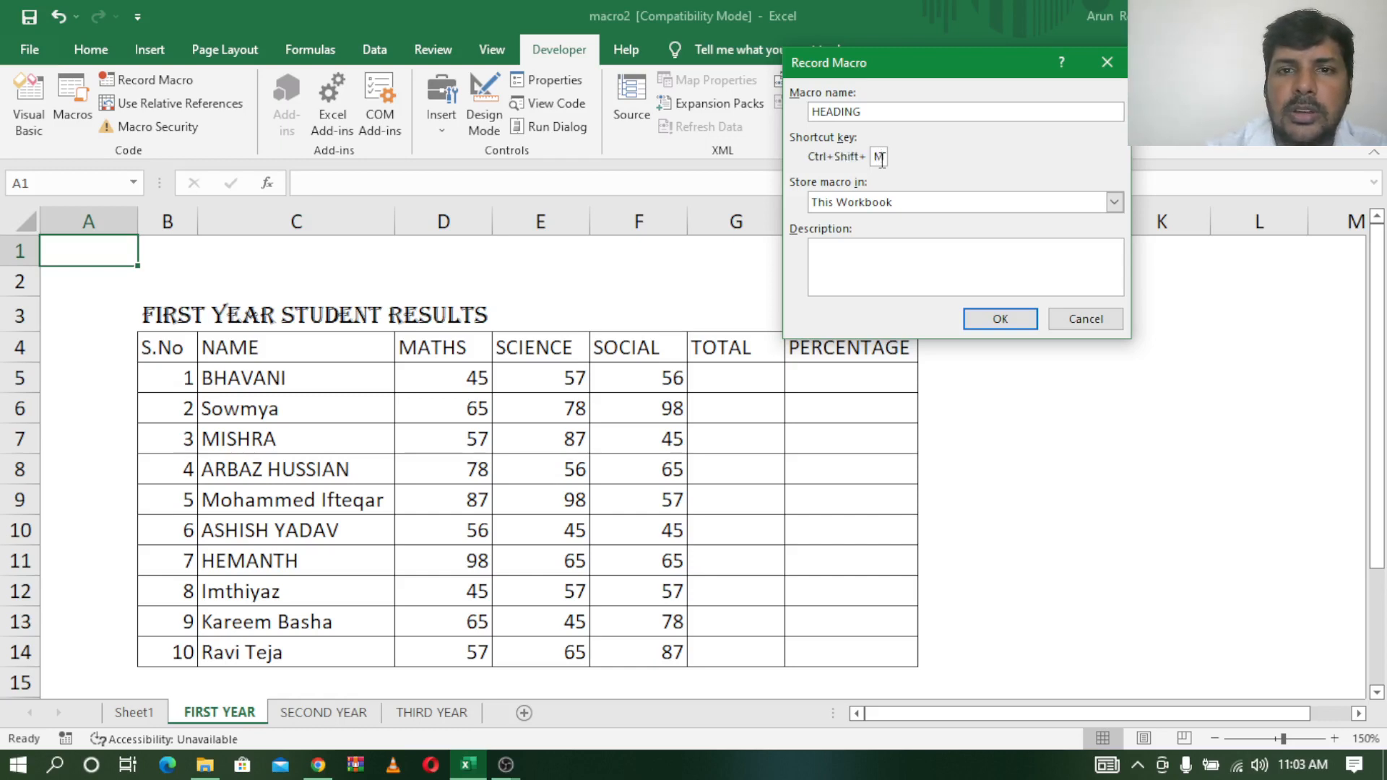
key(BackSpace)
text(A)
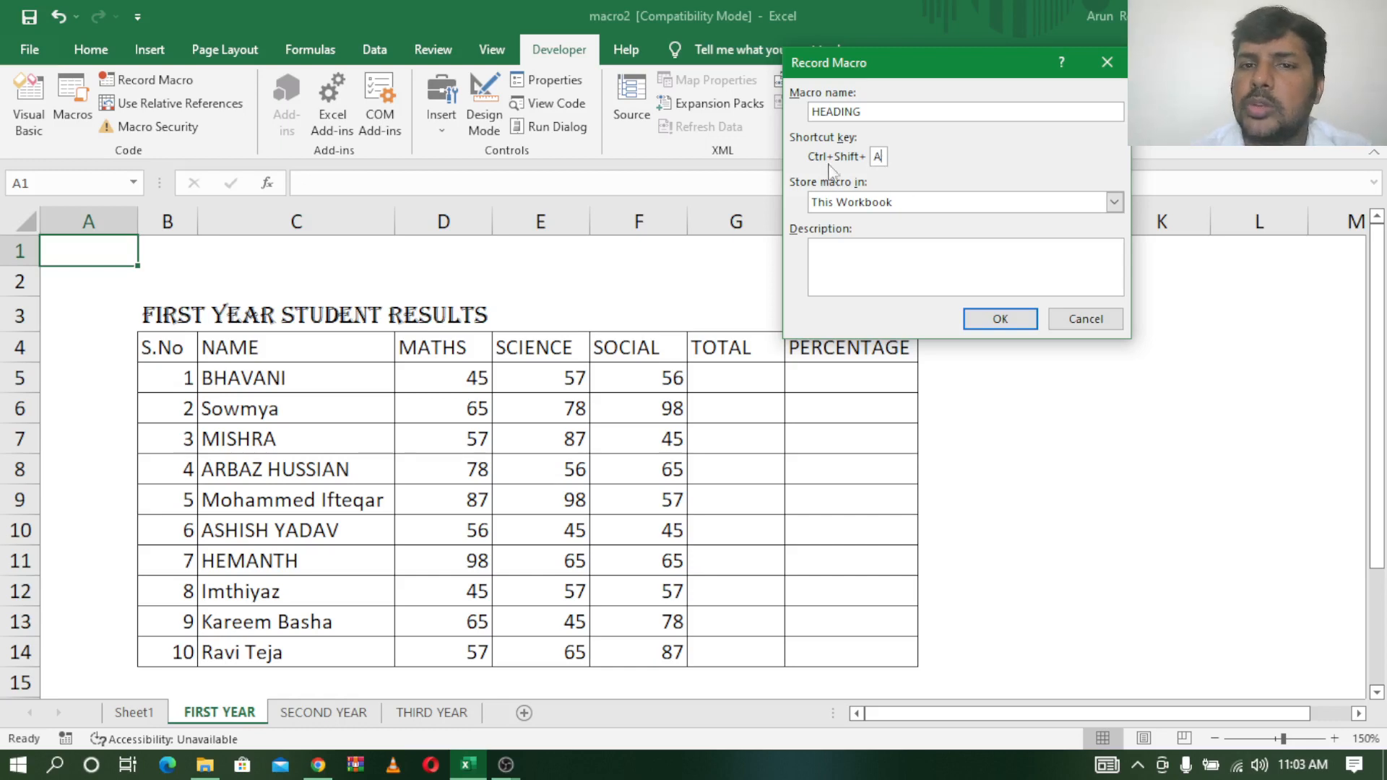
Step: Store the macro in This Workbook, leave its description empty and start recording
click(1114, 203)
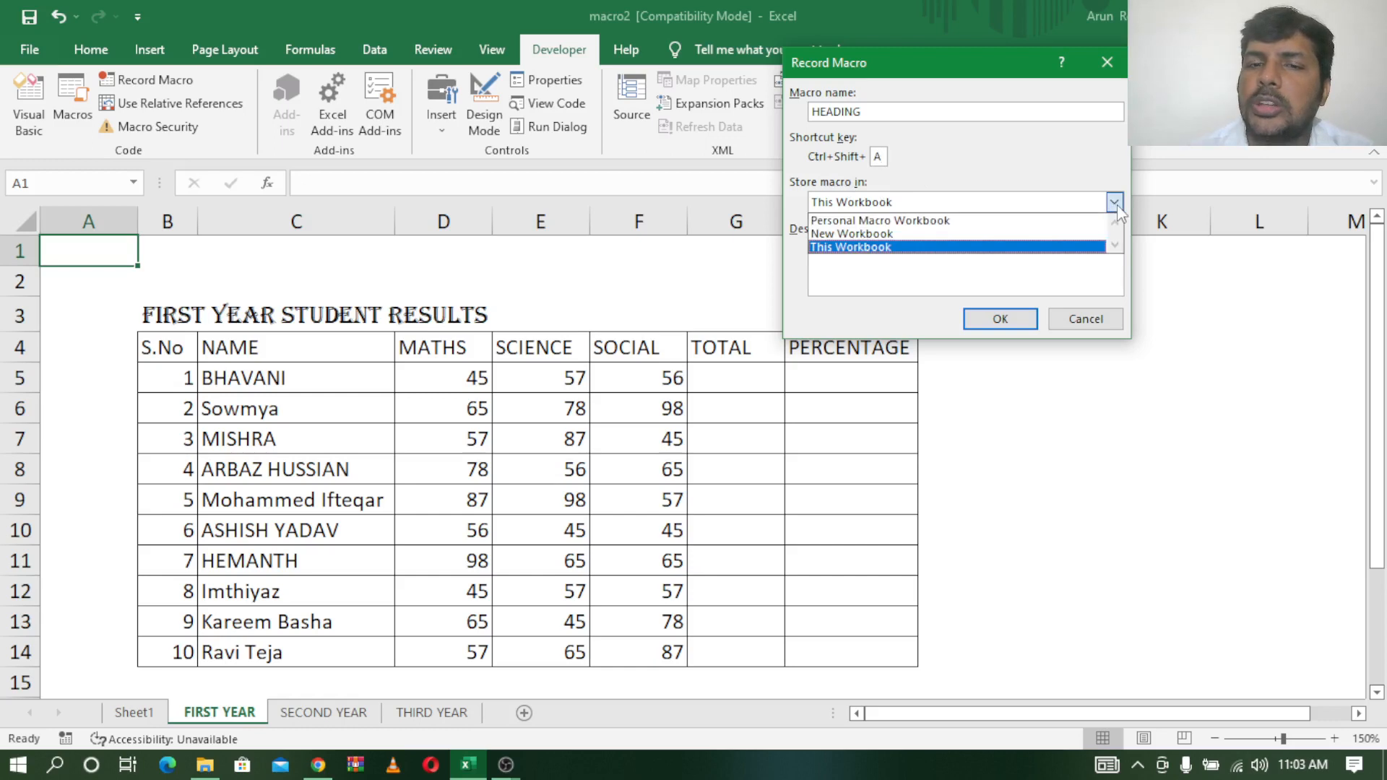
click(924, 251)
click(823, 254)
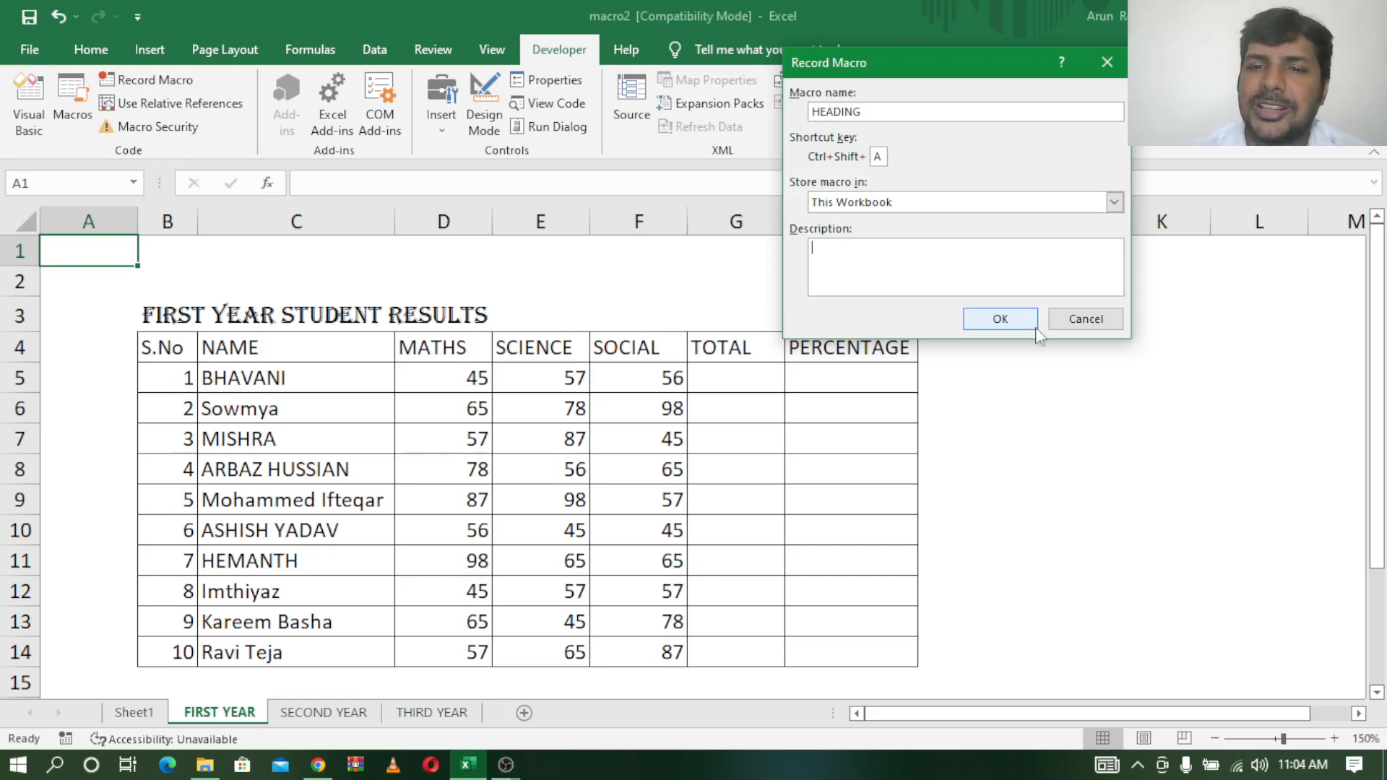
click(1014, 322)
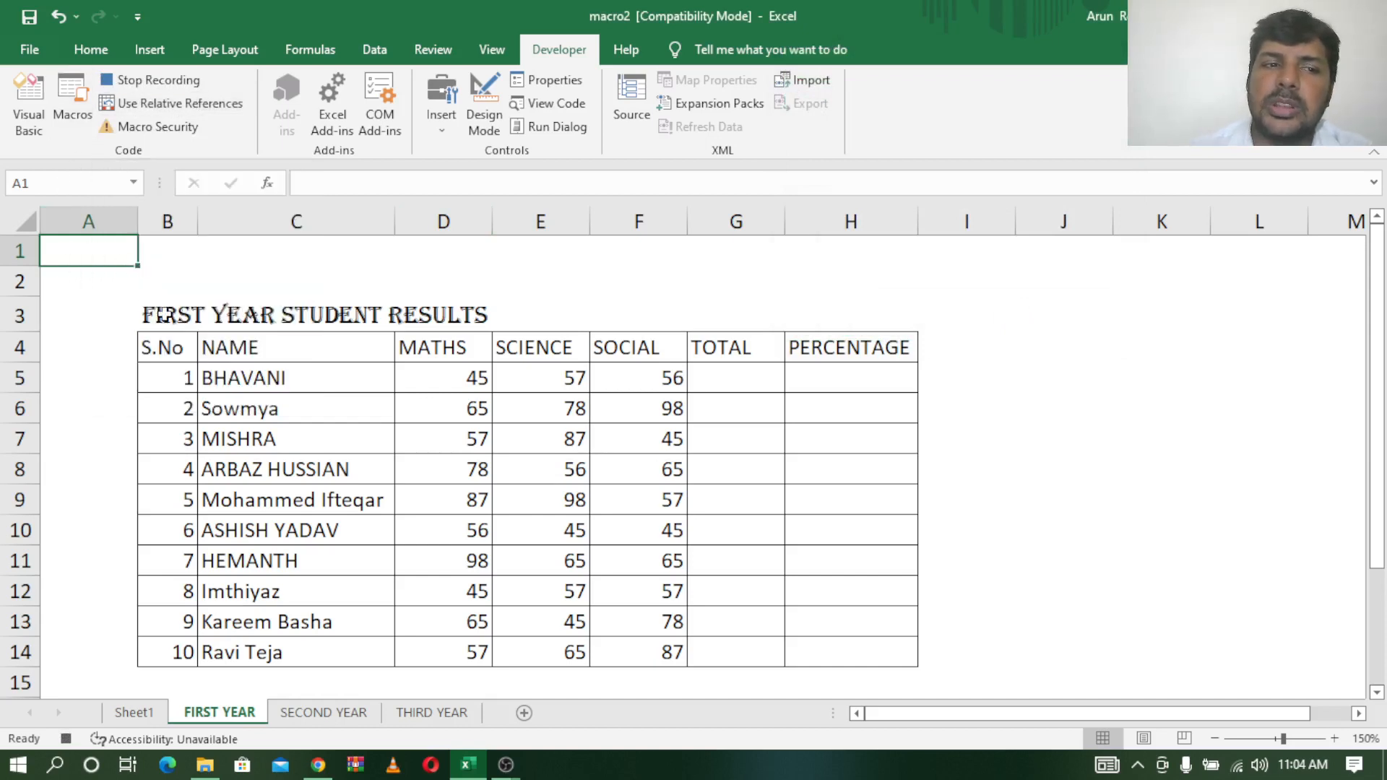
Step: Record changing the font colour of title cell B3 to red, and stop the macro recording
click(182, 315)
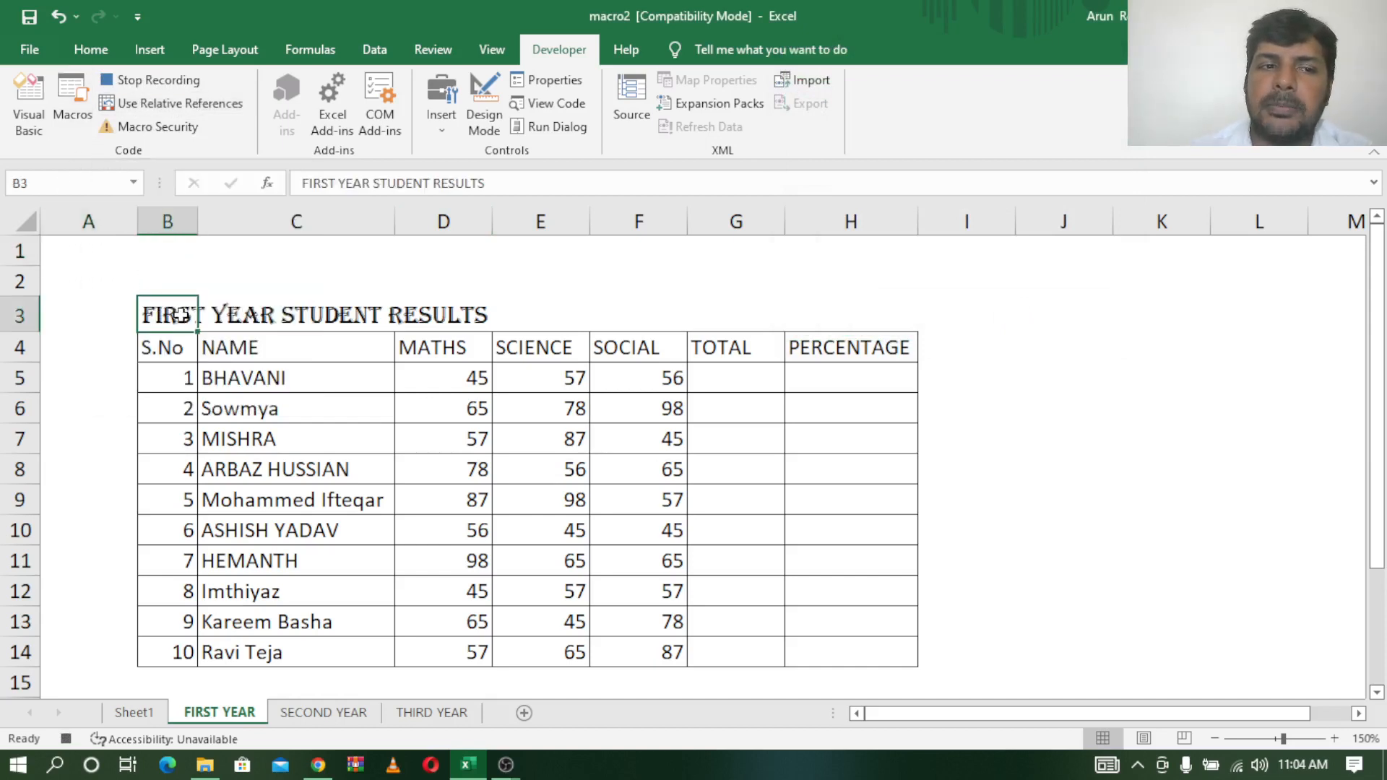
click(87, 50)
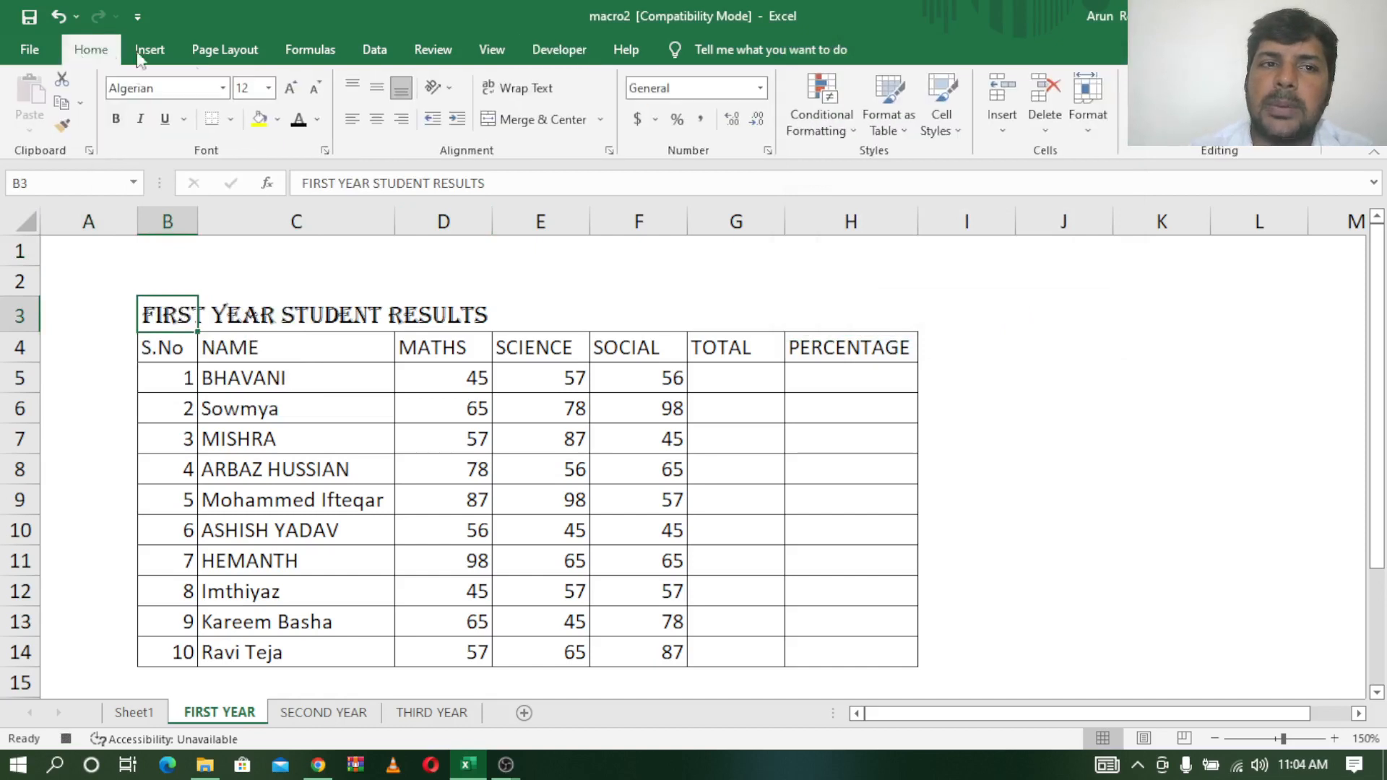
click(317, 119)
click(315, 302)
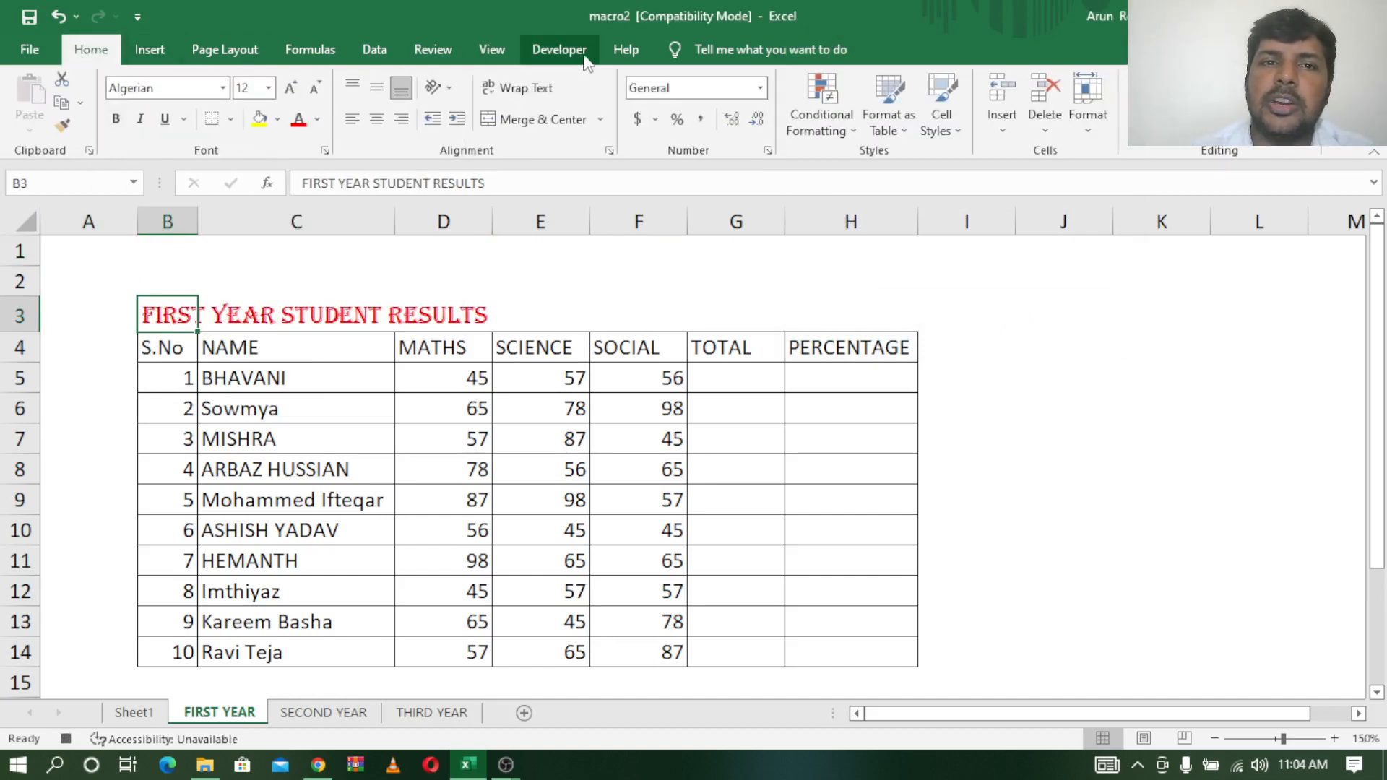
click(559, 49)
click(148, 81)
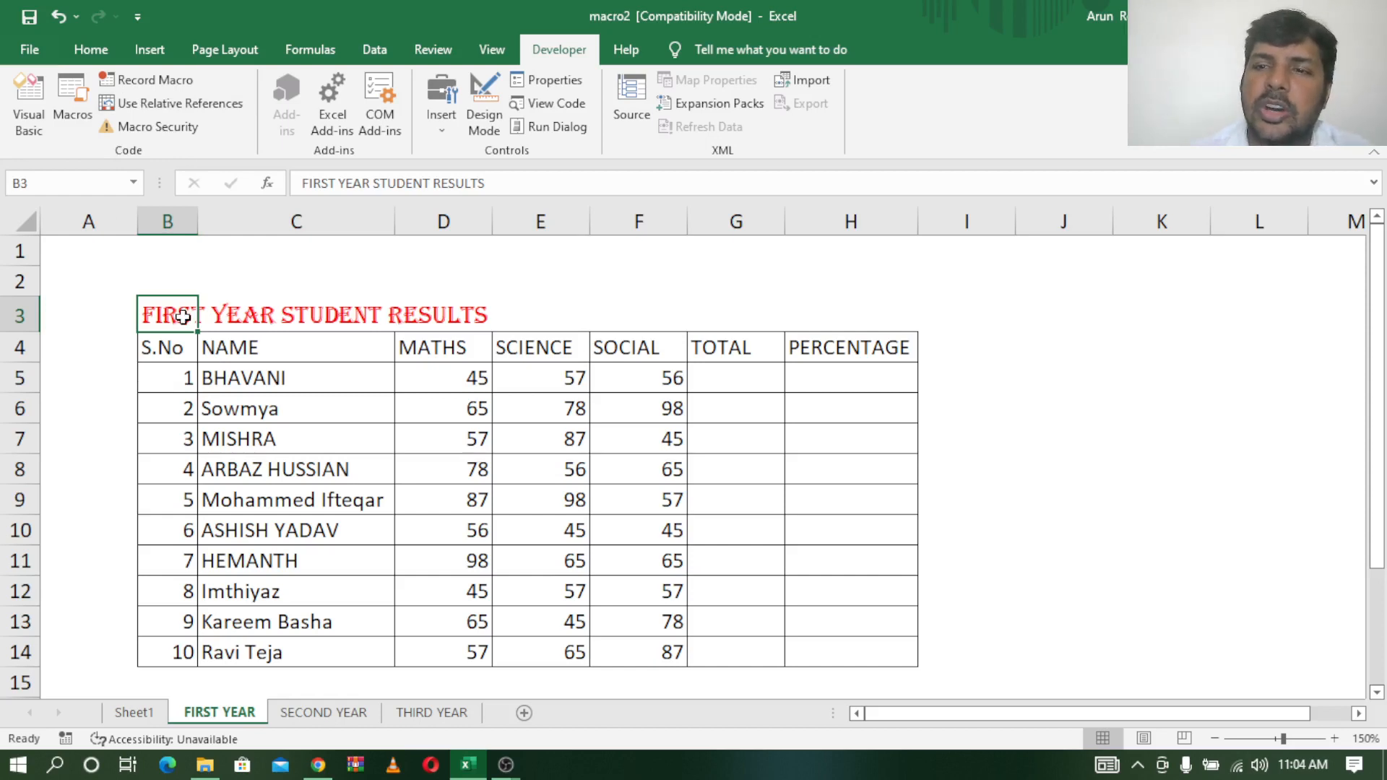
Step: Run the HEADING macro from cell A1 on the SECOND YEAR sheet
click(314, 717)
click(60, 252)
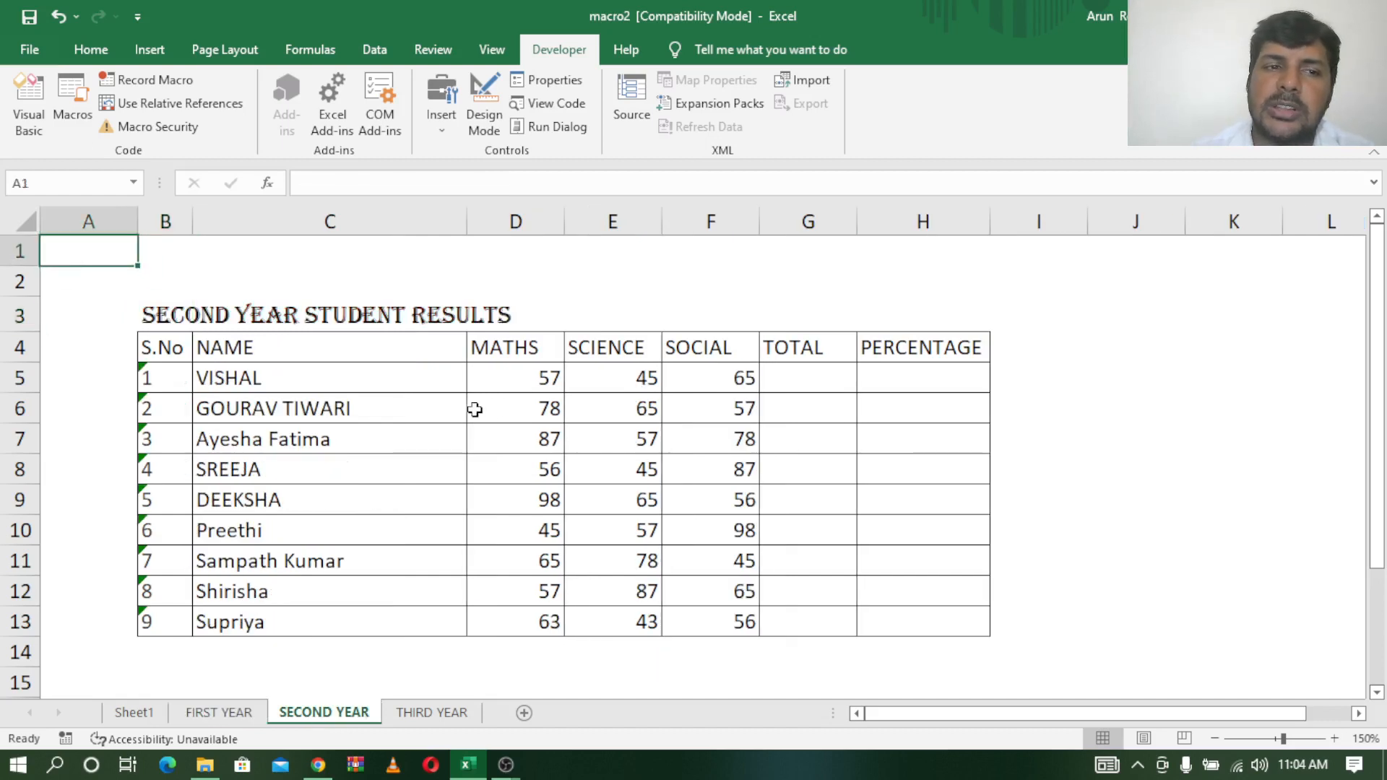
click(65, 97)
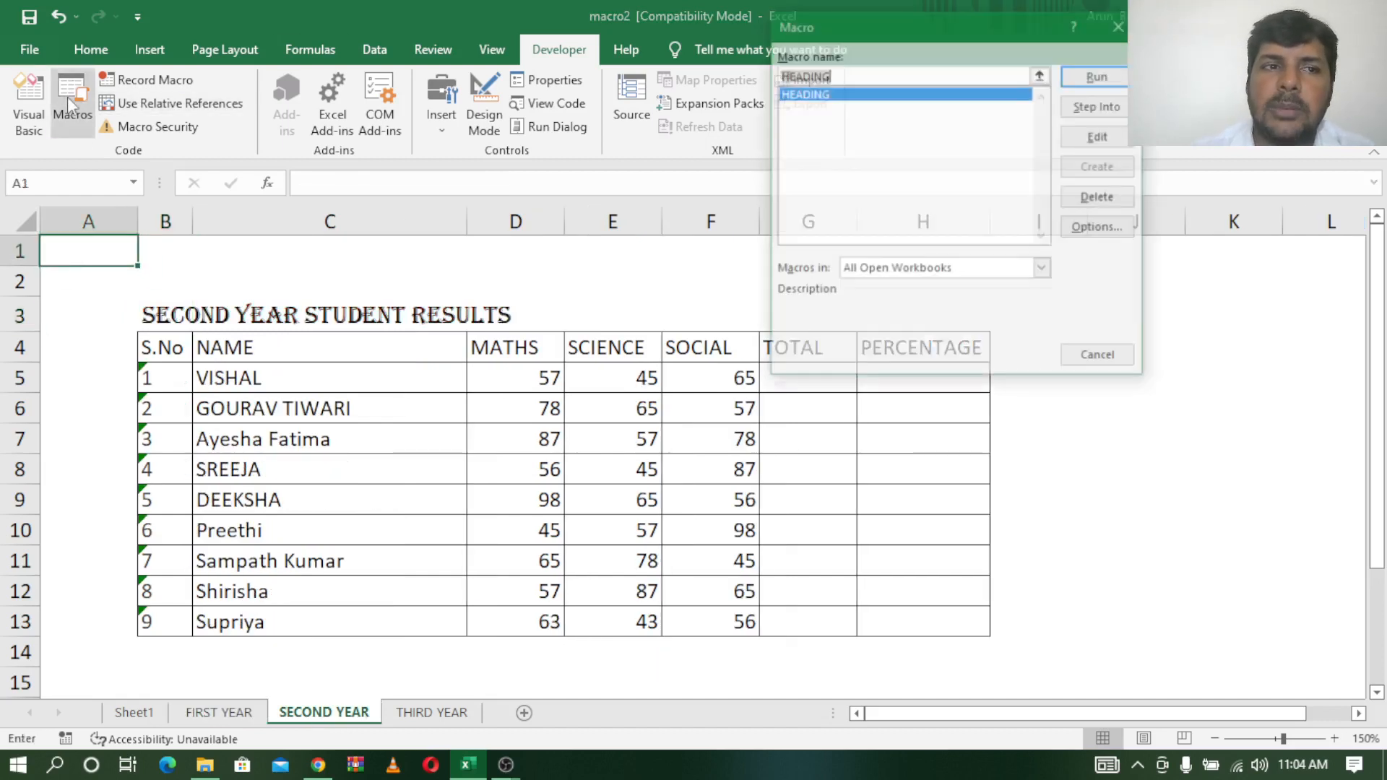
click(1098, 76)
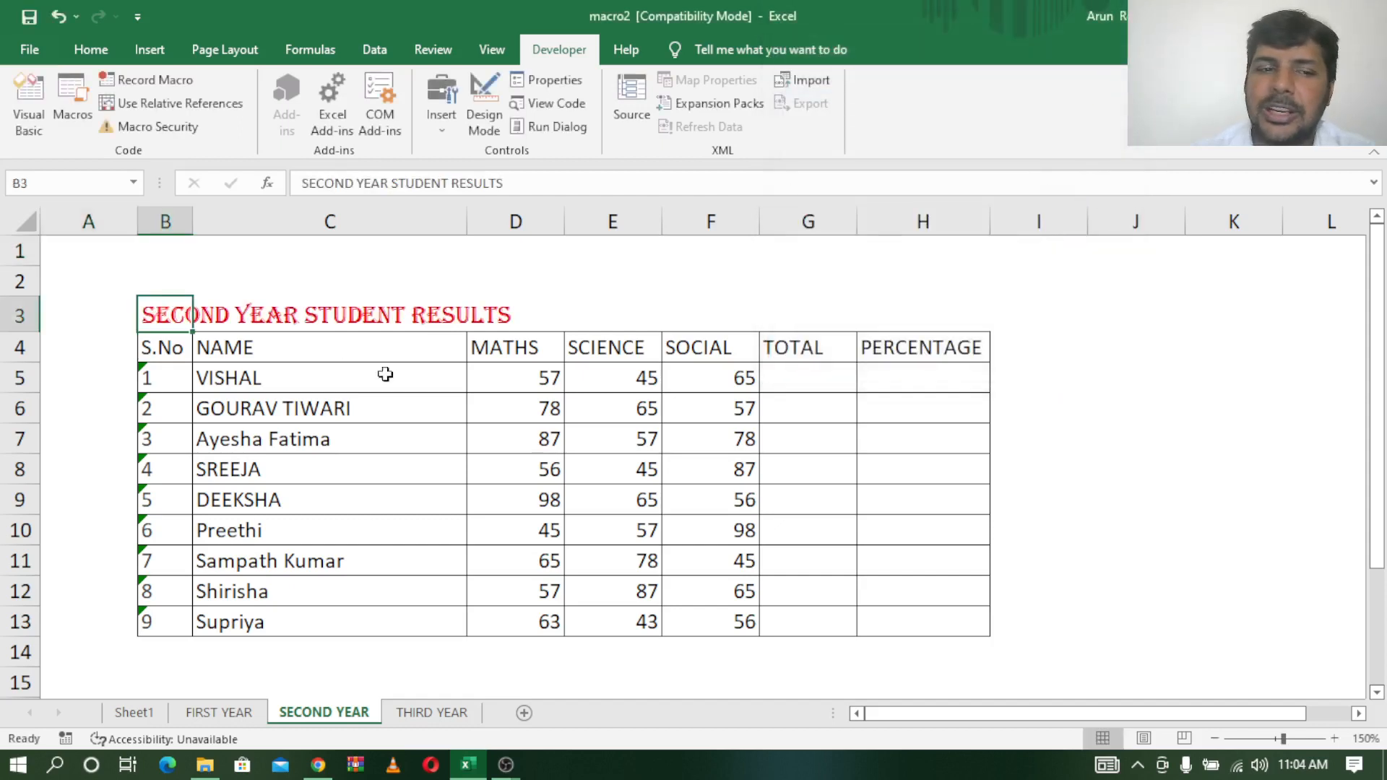
Step: Try the HEADING macro from cell A1 on the THIRD YEAR sheet, and compare which cell it formats across the three sheets
key(ctrl+Page_Down)
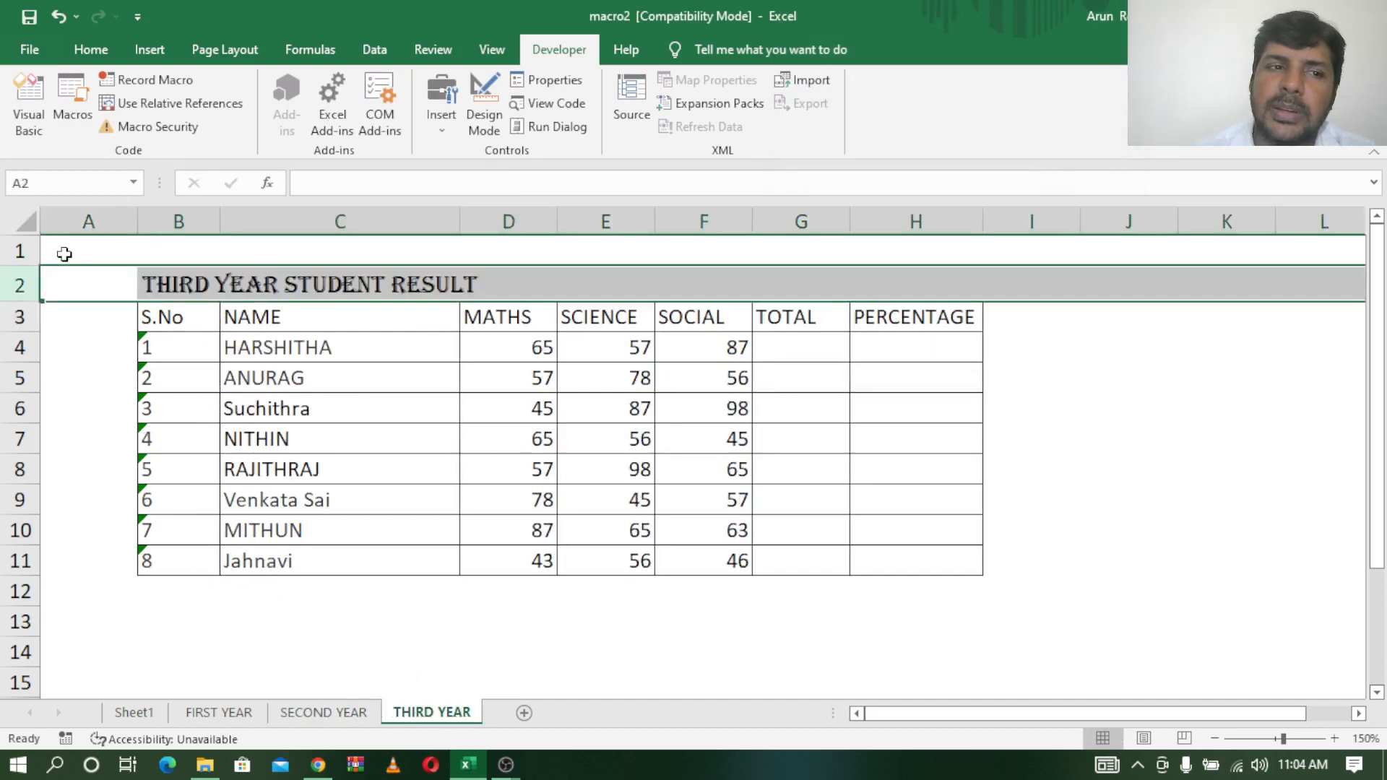
click(65, 248)
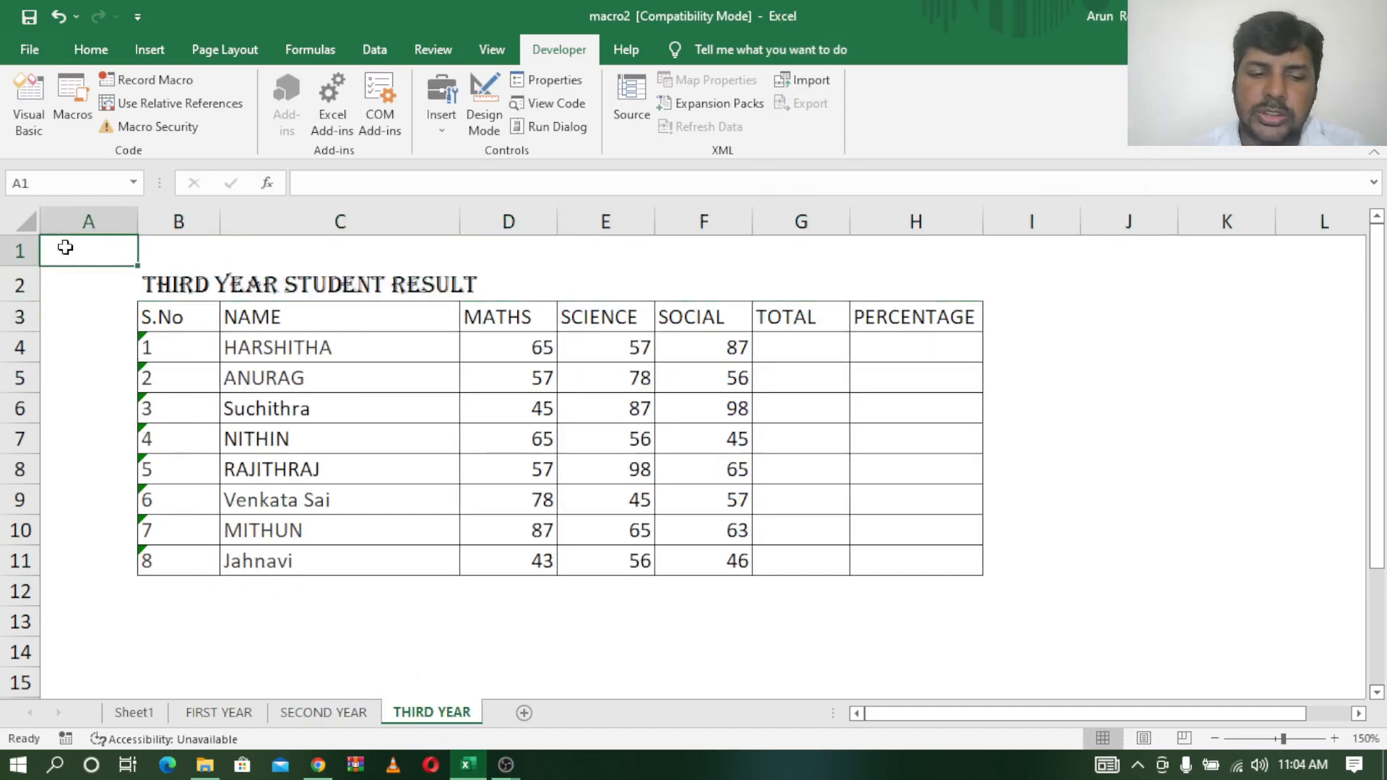
key(ctrl+h)
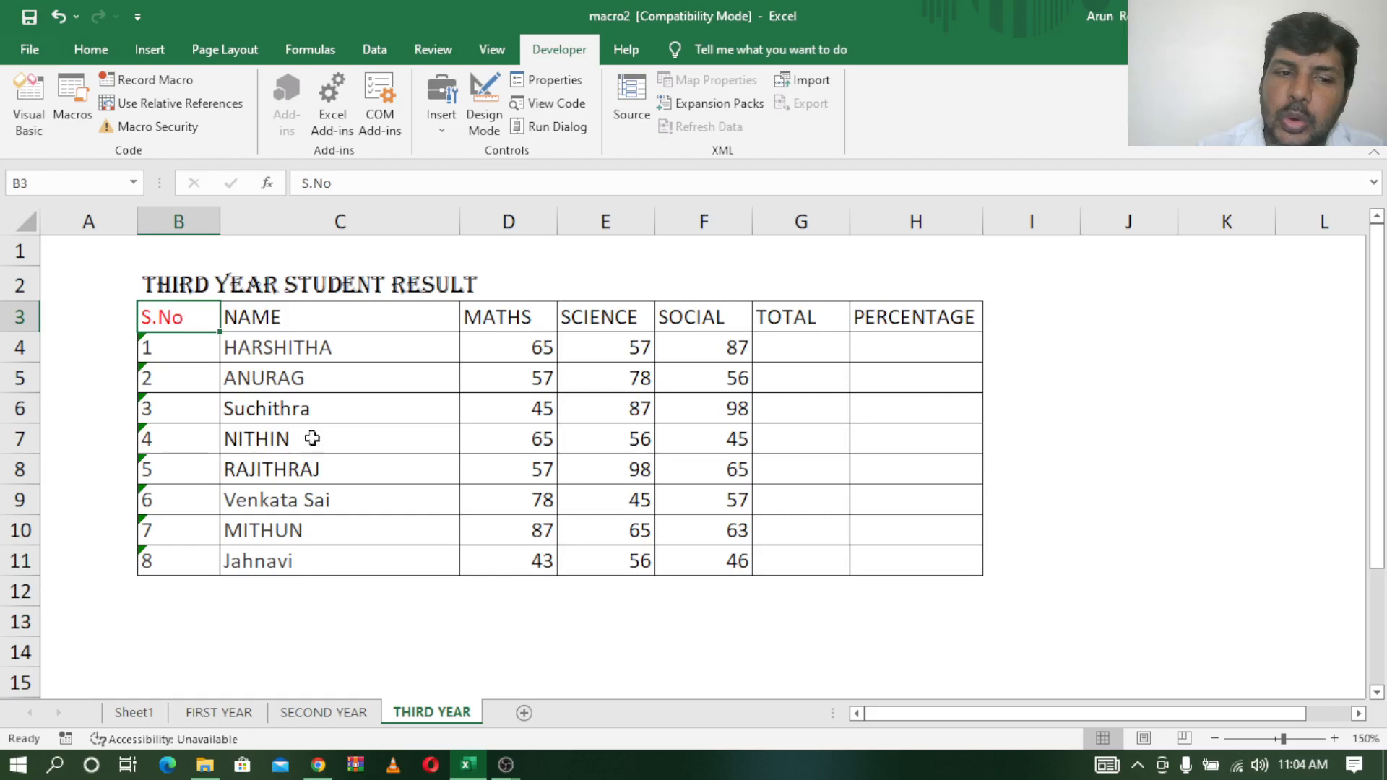
click(219, 712)
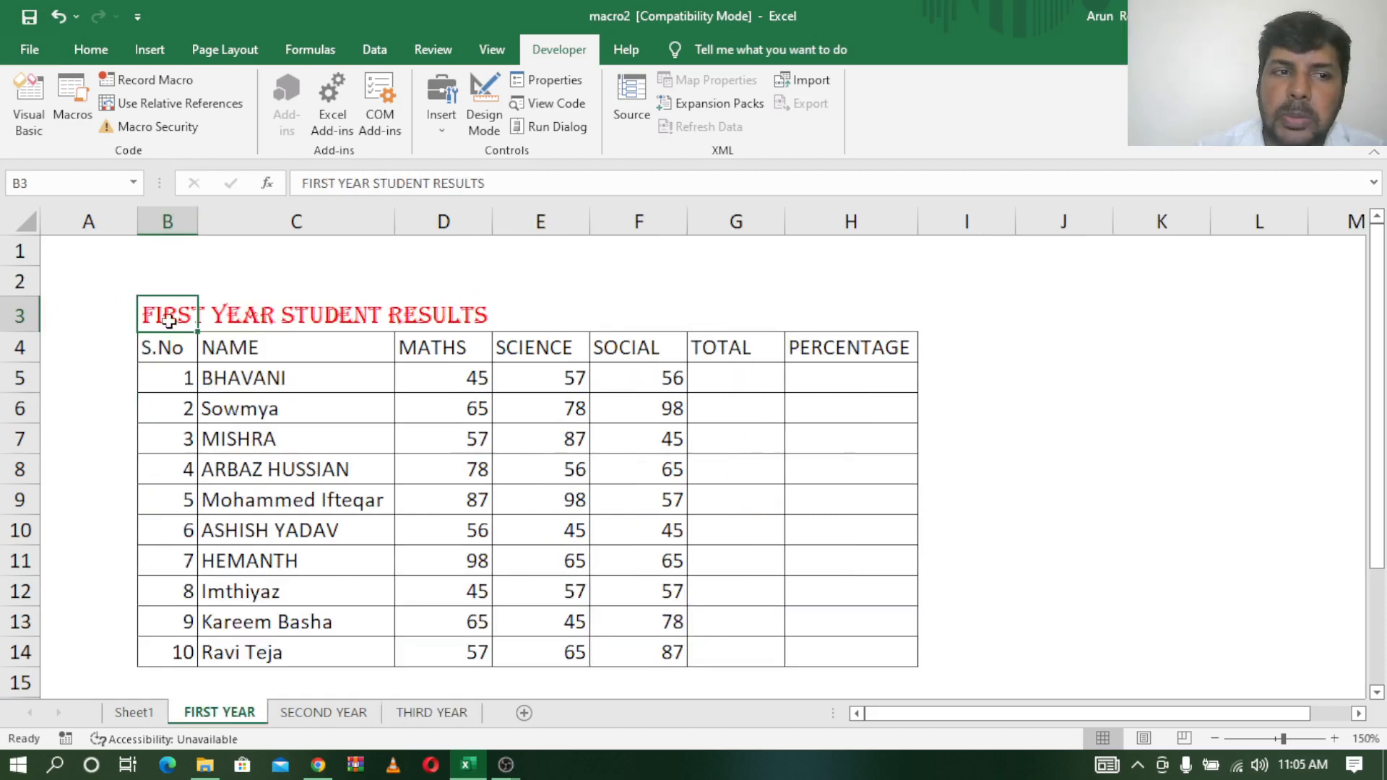
click(313, 713)
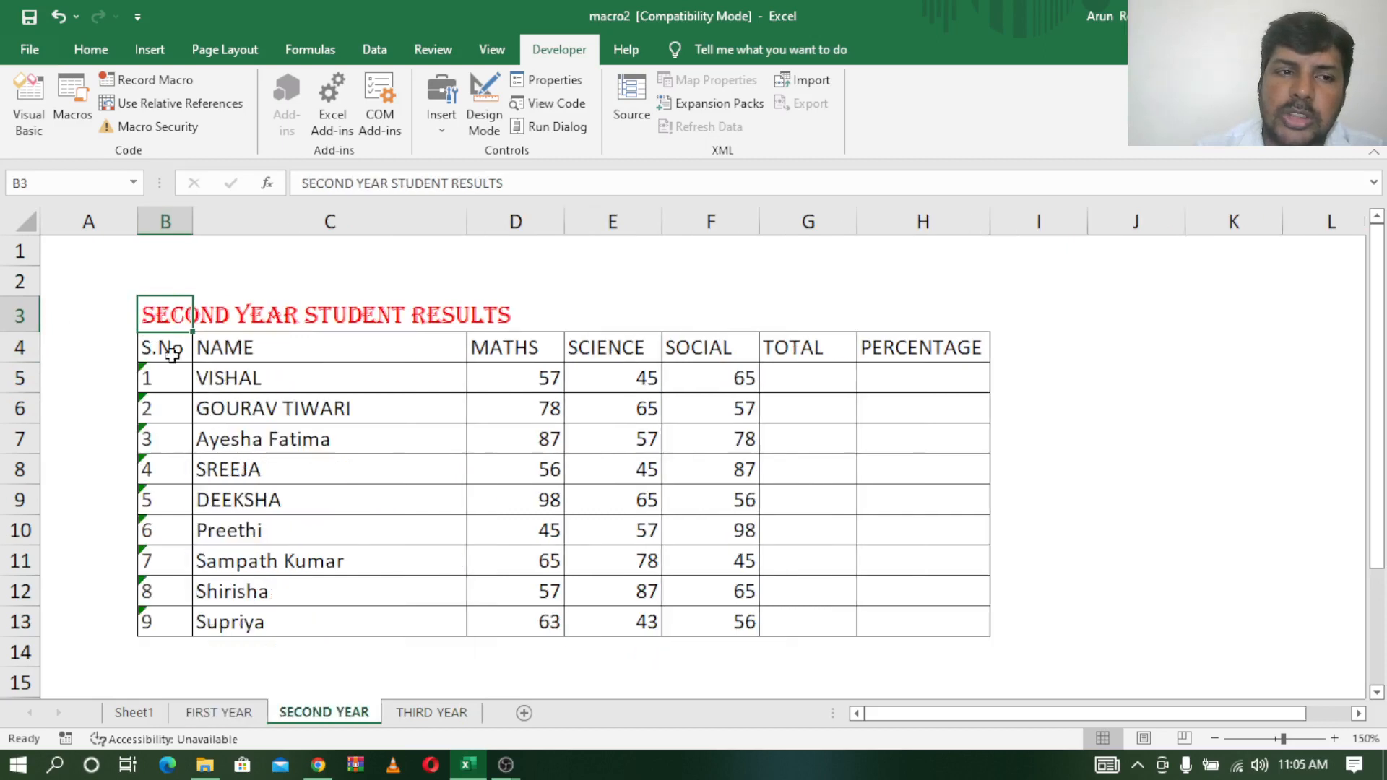
click(430, 710)
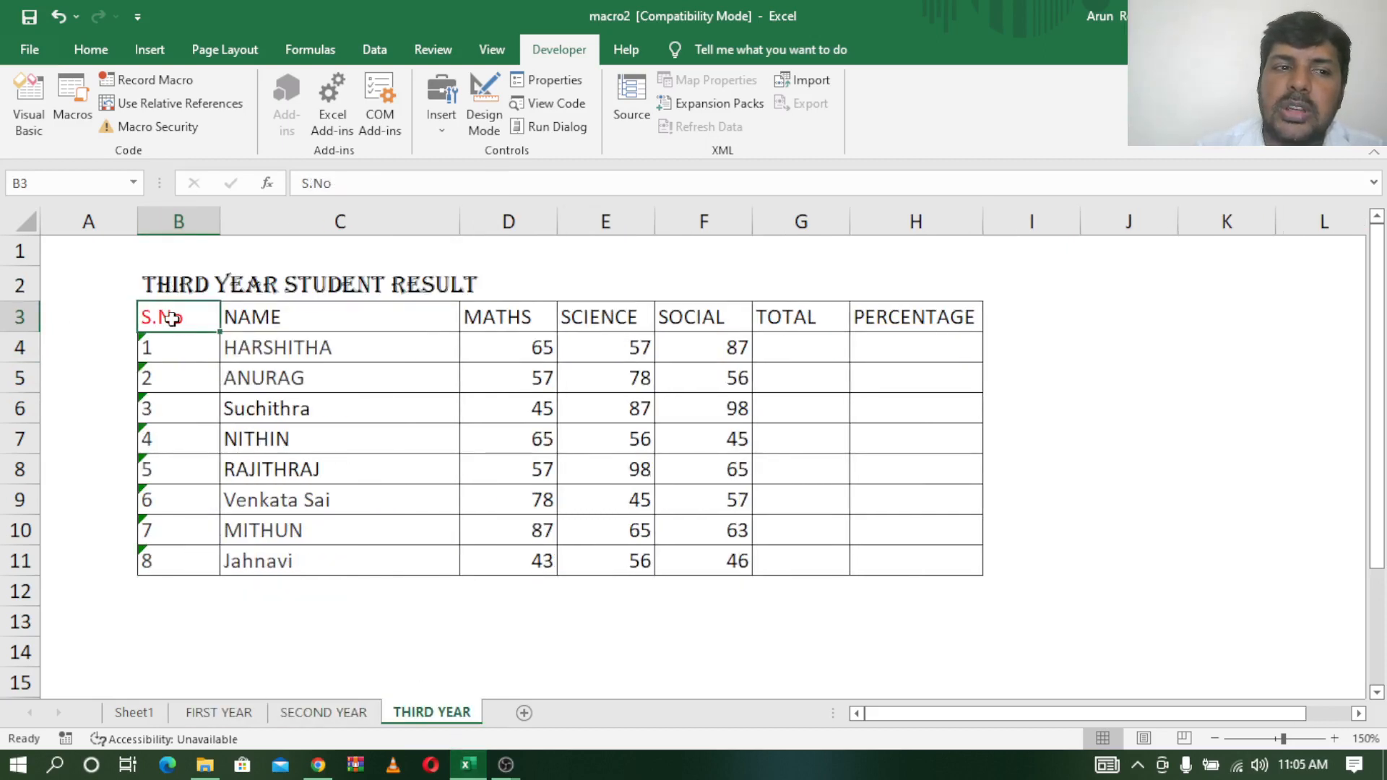
click(172, 283)
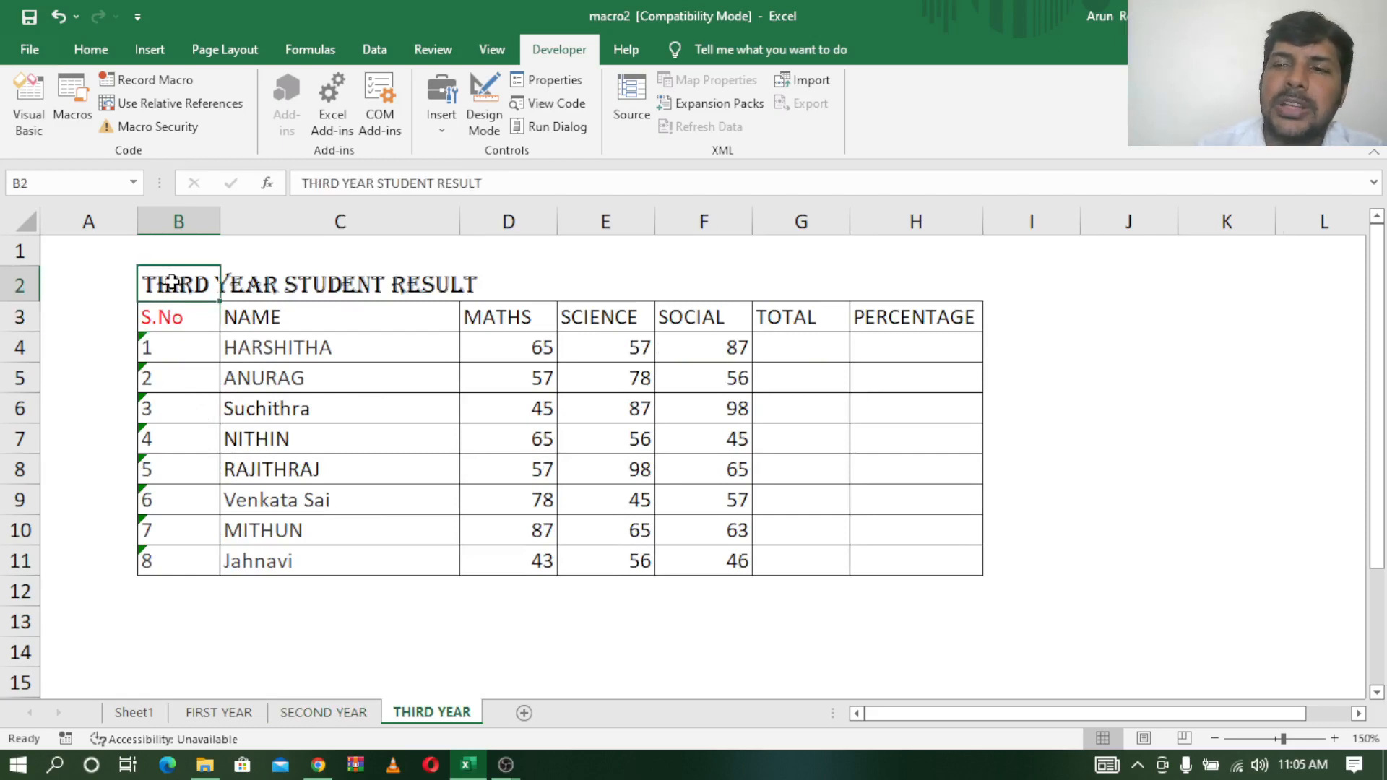
Step: Set the font colour of the S.No header in cell B3 on the THIRD YEAR sheet back to black
click(88, 51)
click(160, 318)
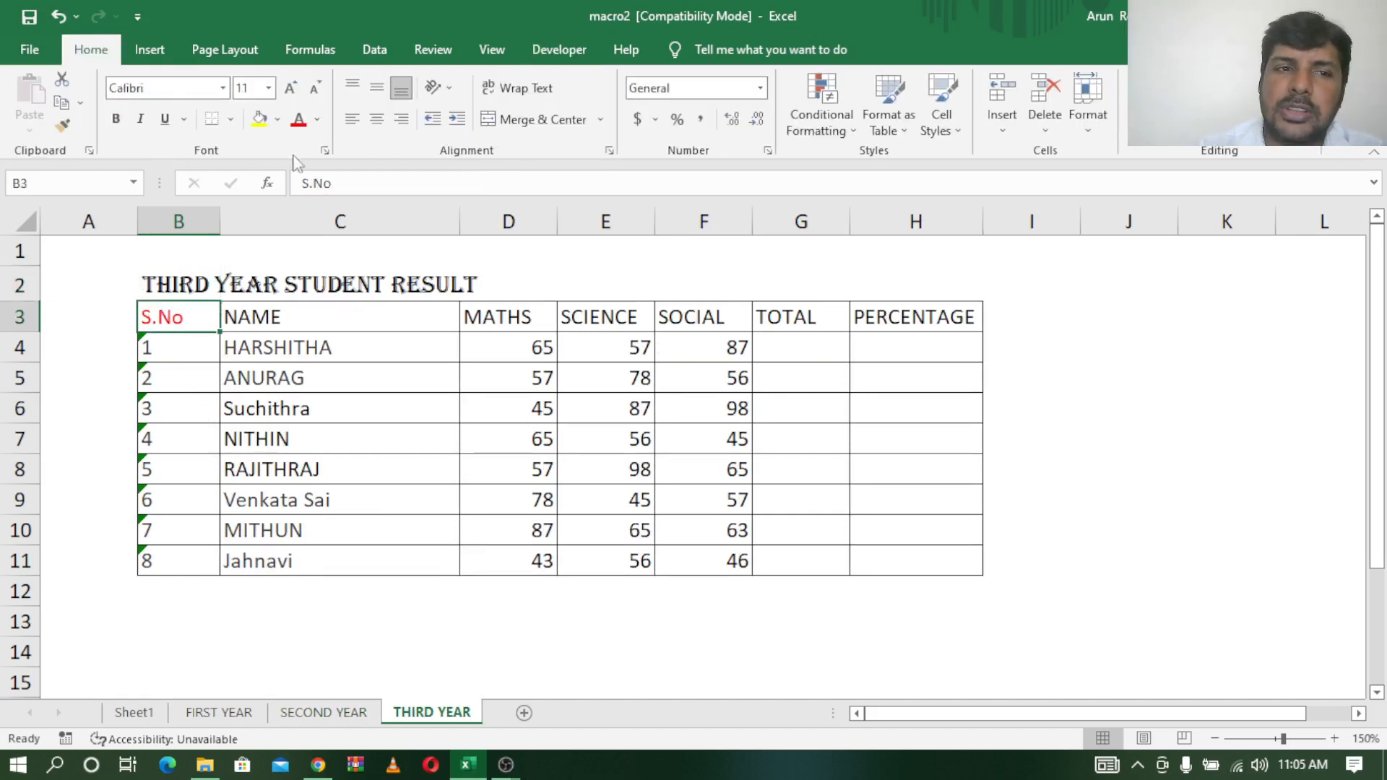
click(317, 121)
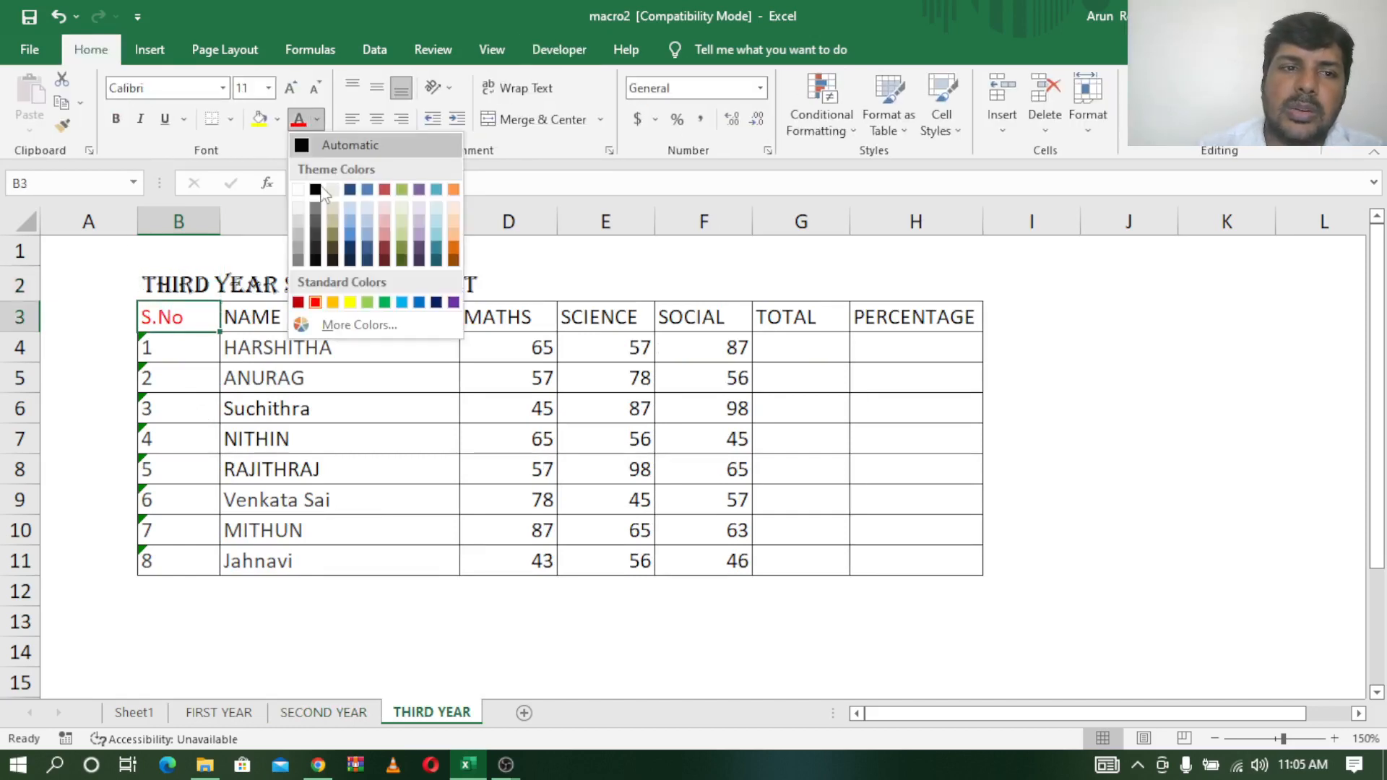
click(315, 189)
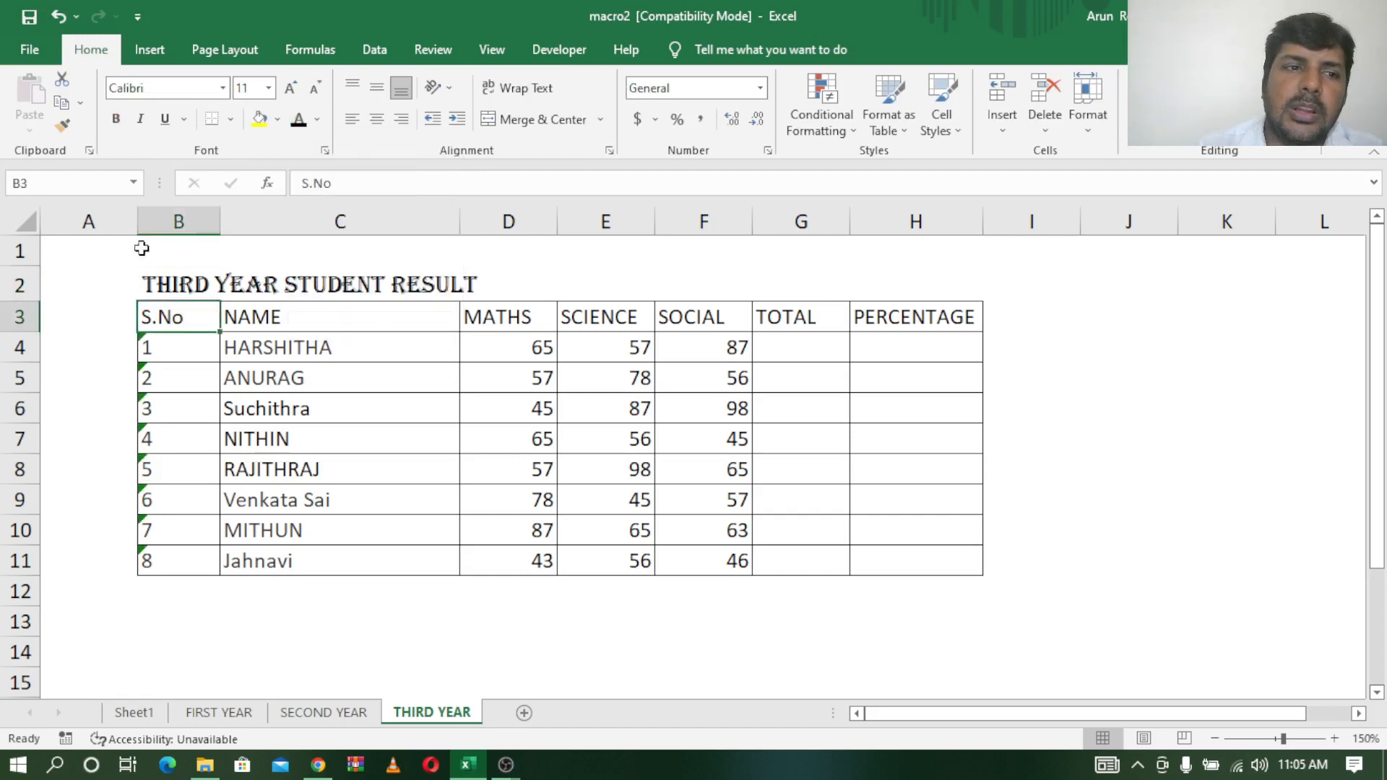
Step: Insert an empty row above row 1 on the THIRD YEAR sheet to move the title down to cell B3
click(161, 255)
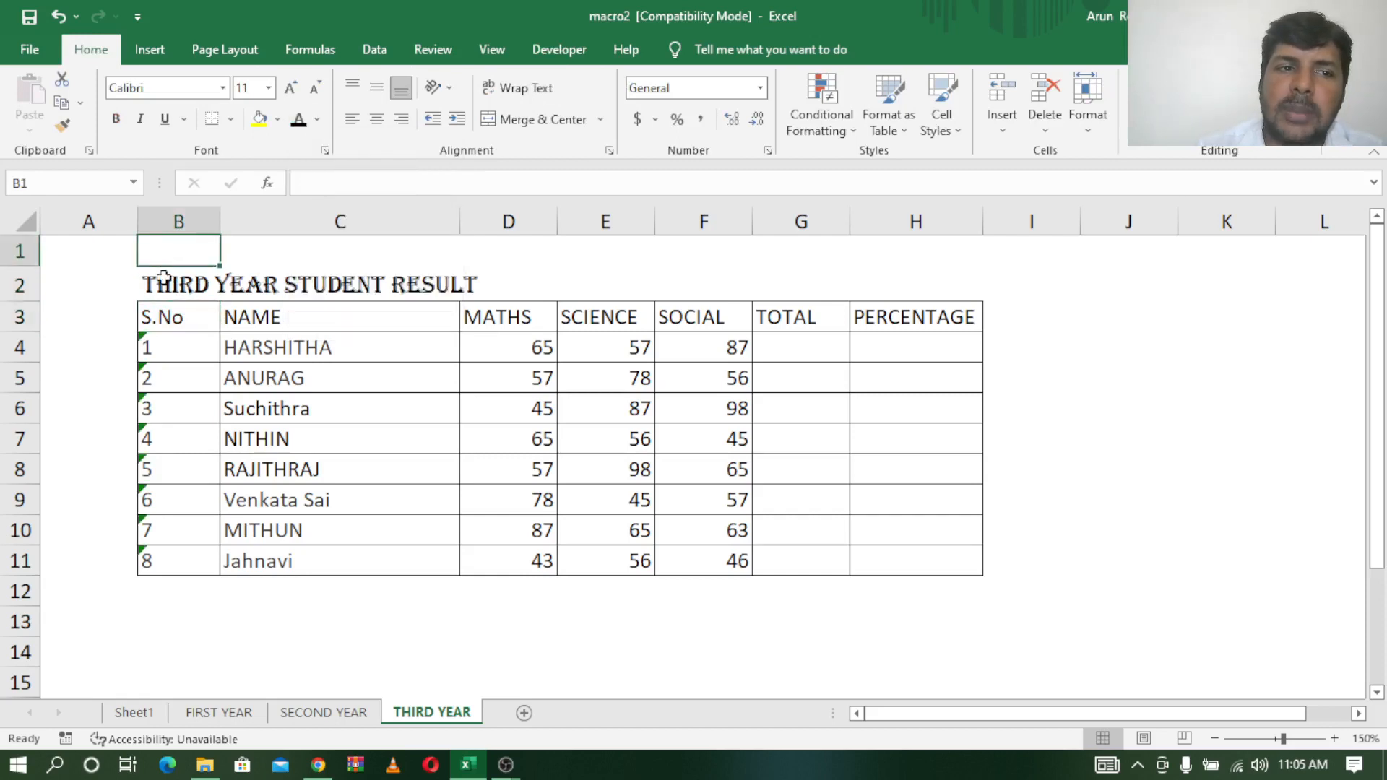
click(174, 321)
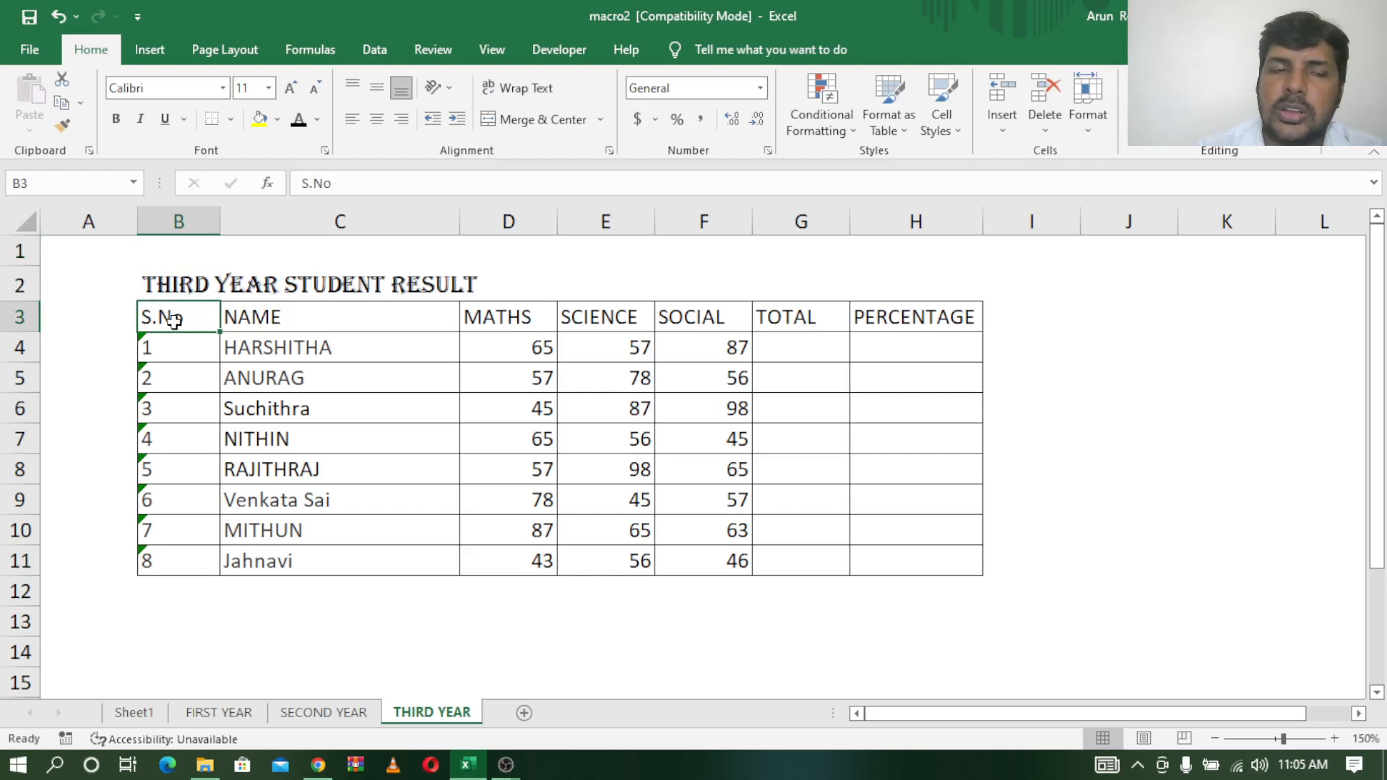
right_click(24, 251)
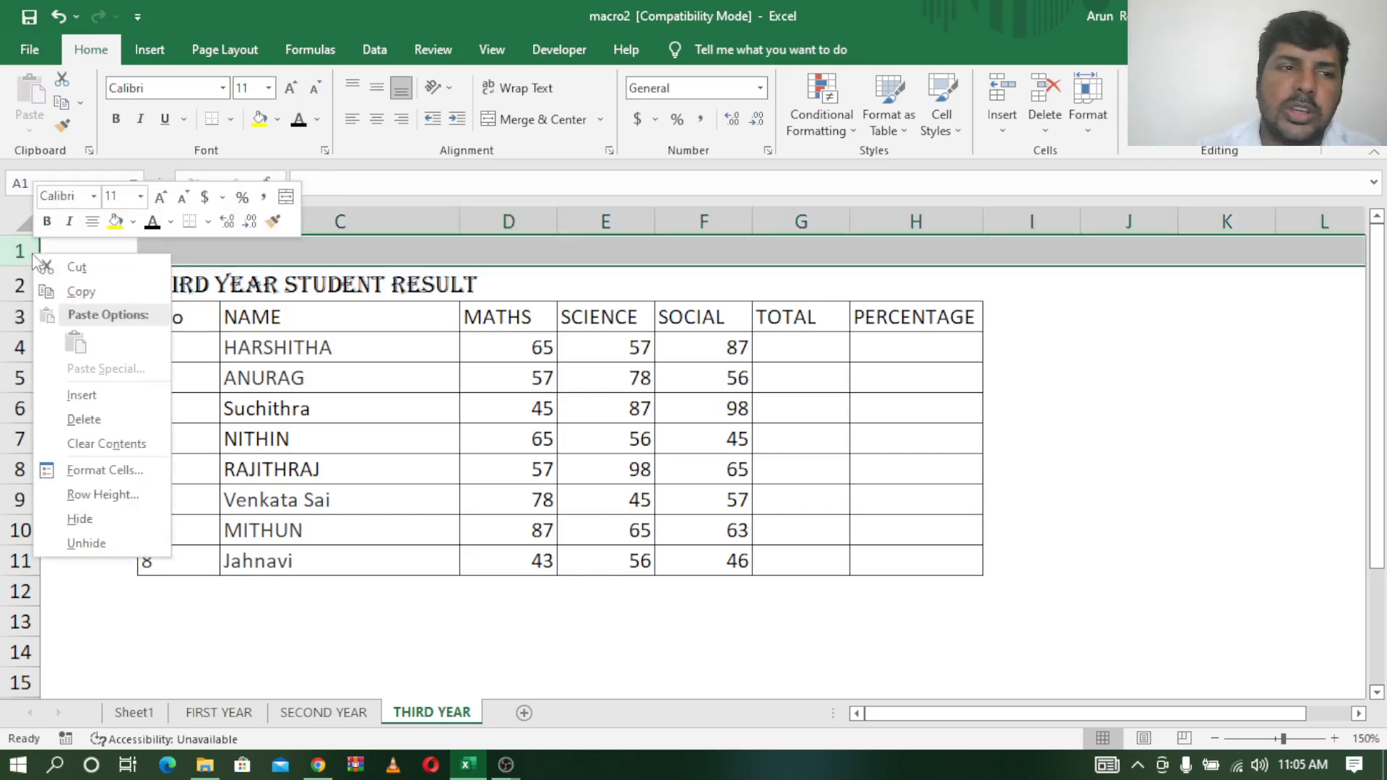
click(111, 395)
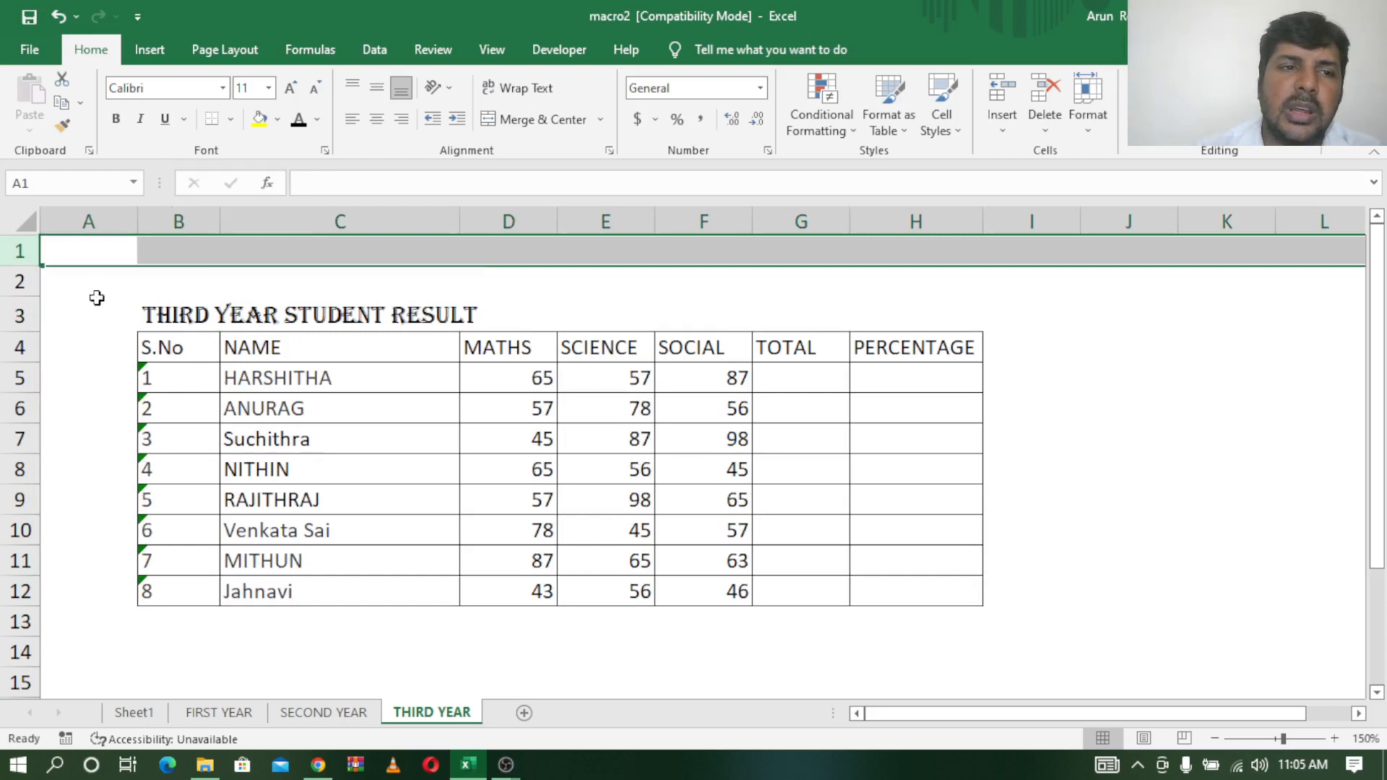
Step: Run the HEADING macro from cell A1 on the THIRD YEAR sheet, and compare the titles on the FIRST YEAR and SECOND YEAR sheets
click(96, 251)
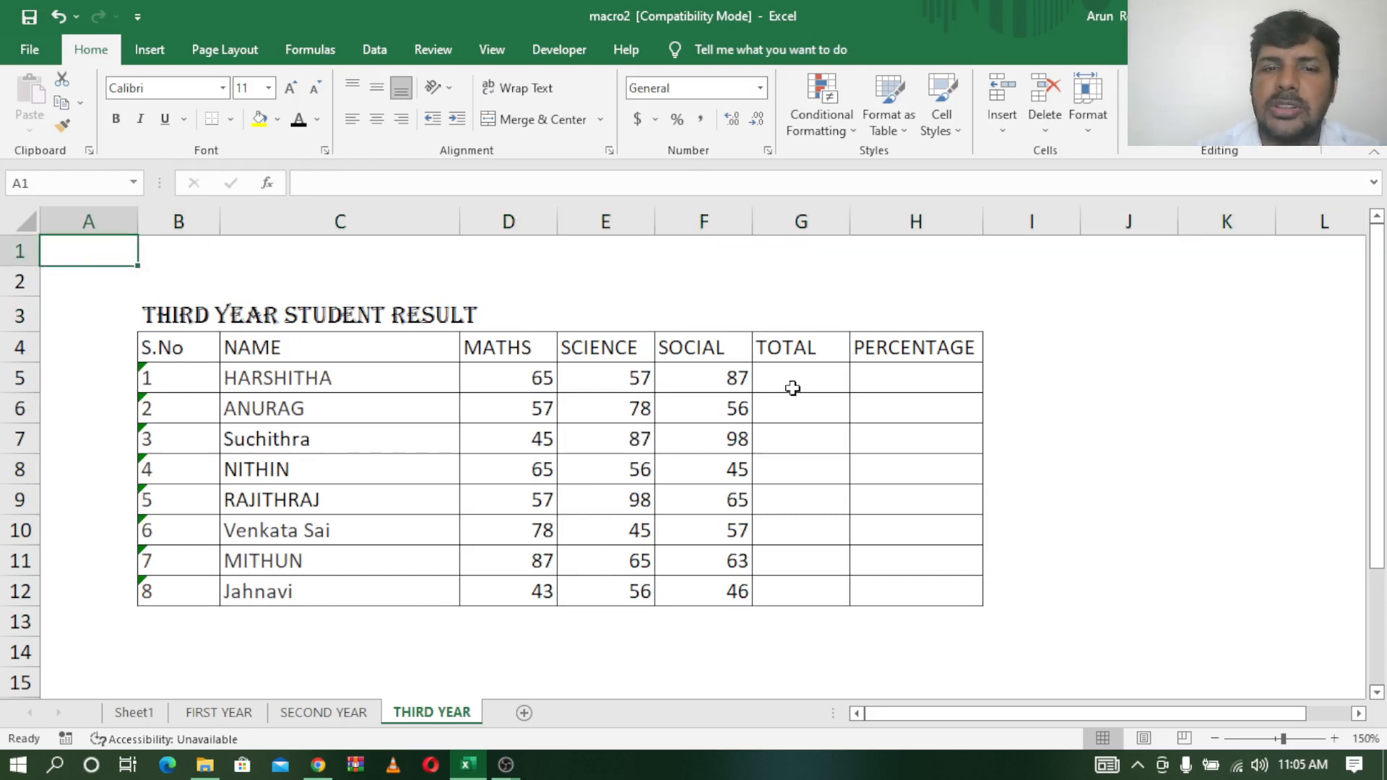
key(ctrl+m)
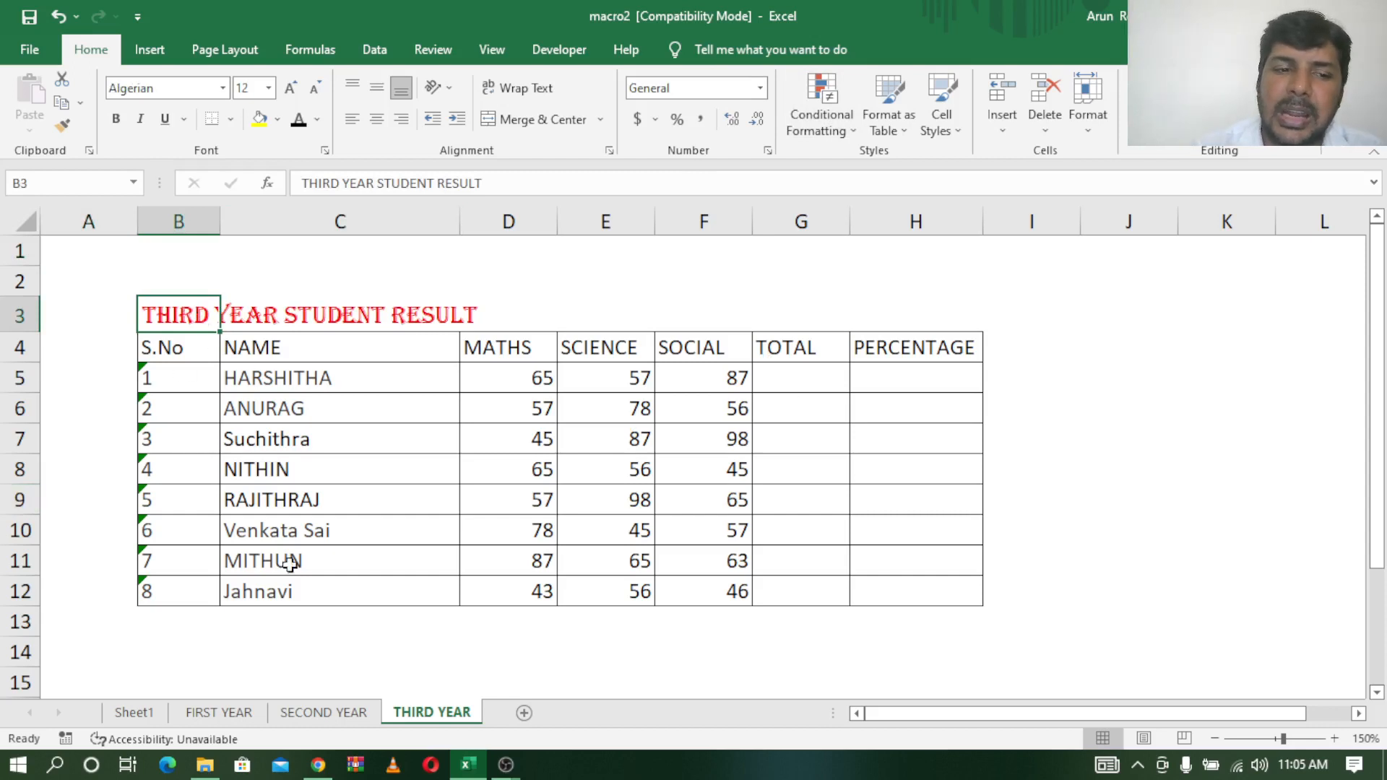
click(248, 715)
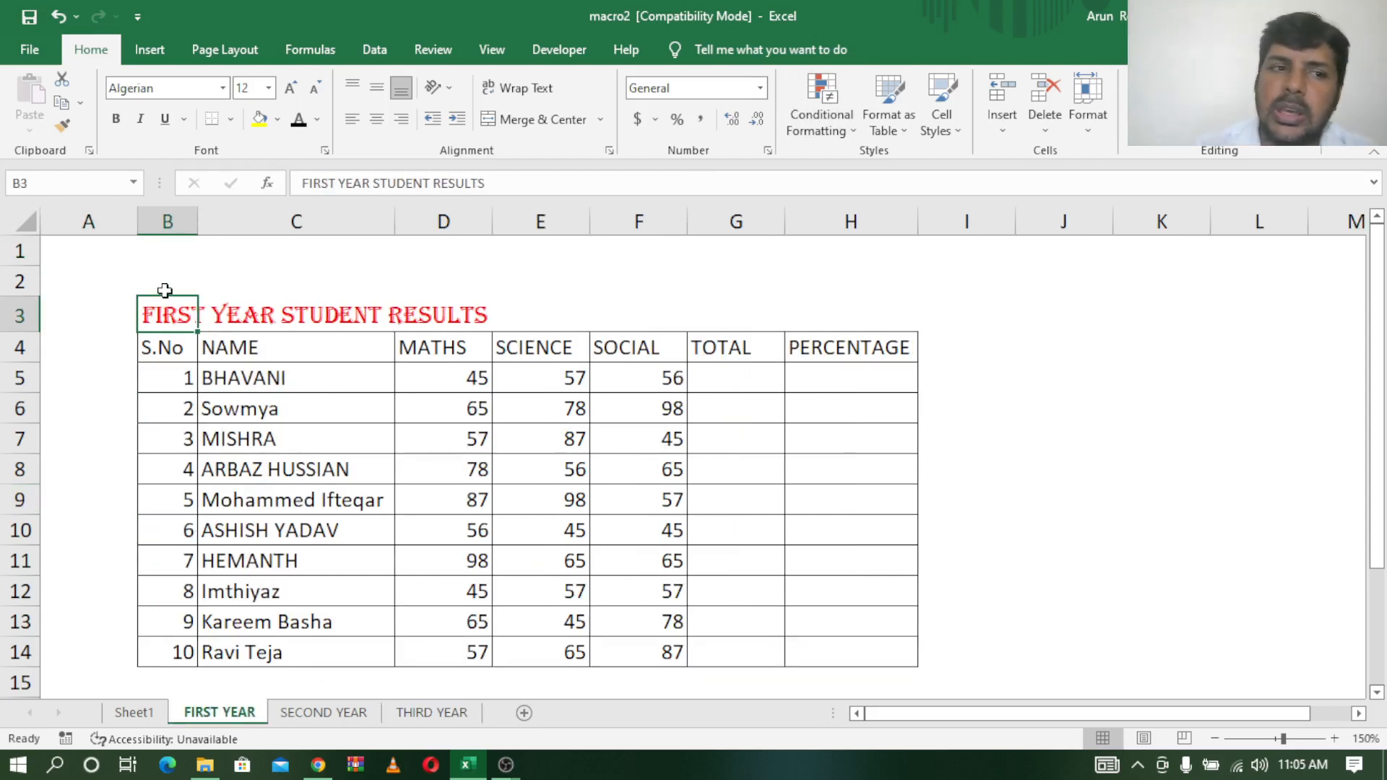
click(332, 714)
click(433, 715)
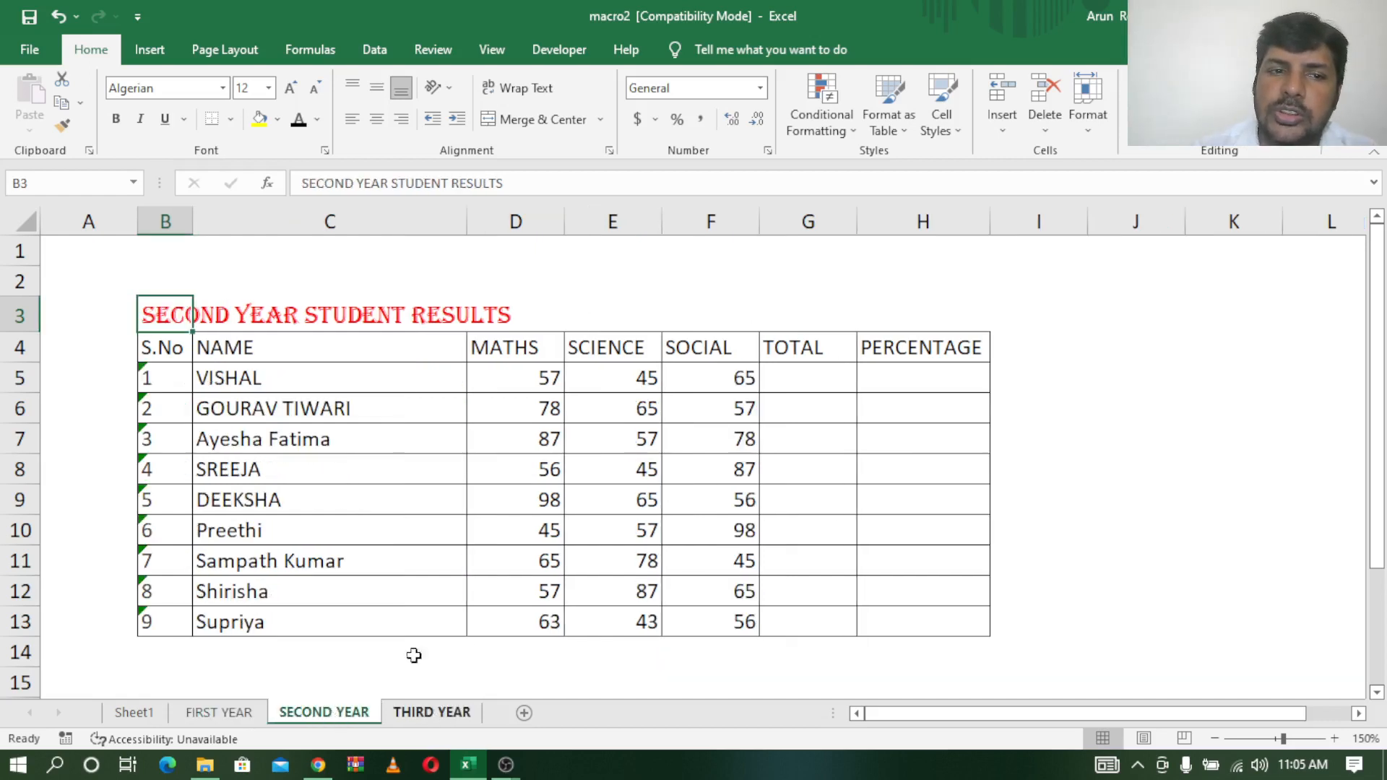
Step: Switch to the FIRST YEAR sheet
click(251, 715)
click(741, 374)
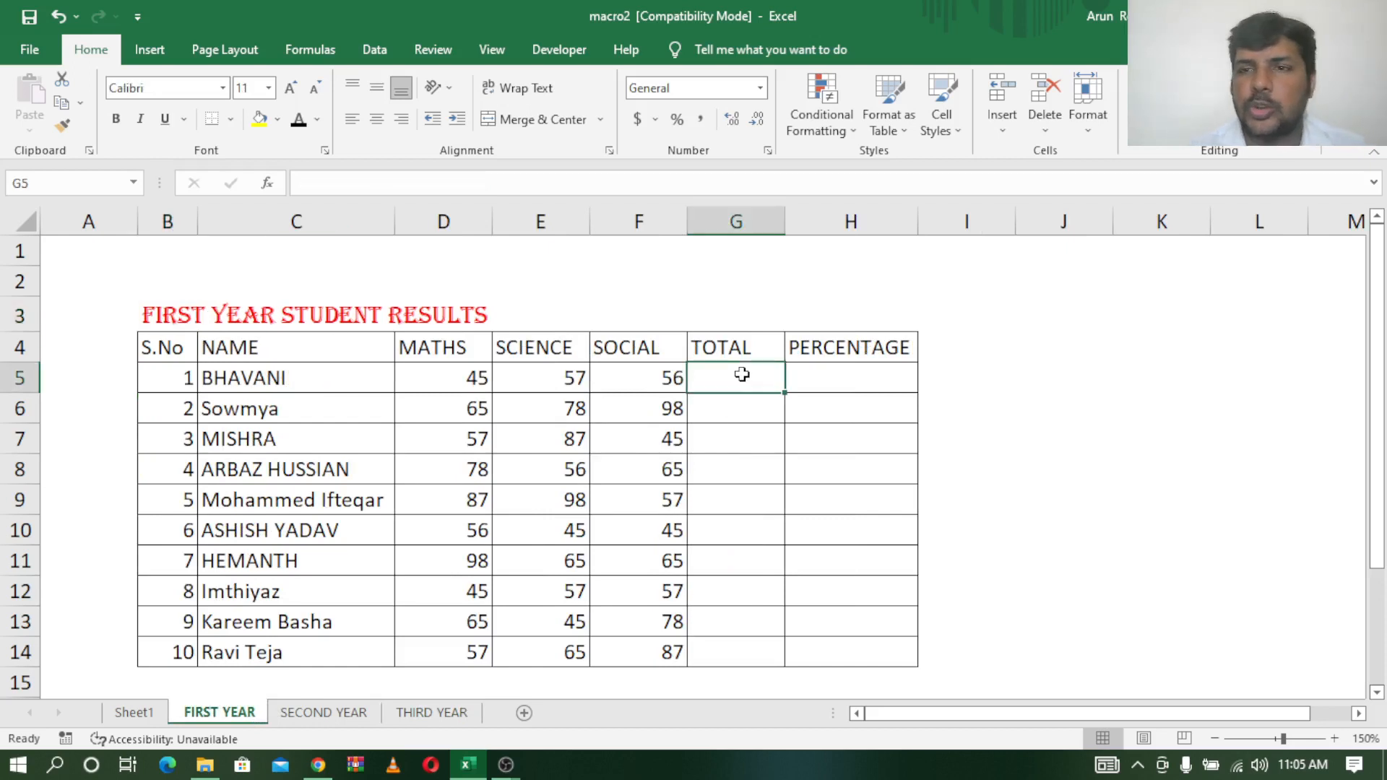
text(=)
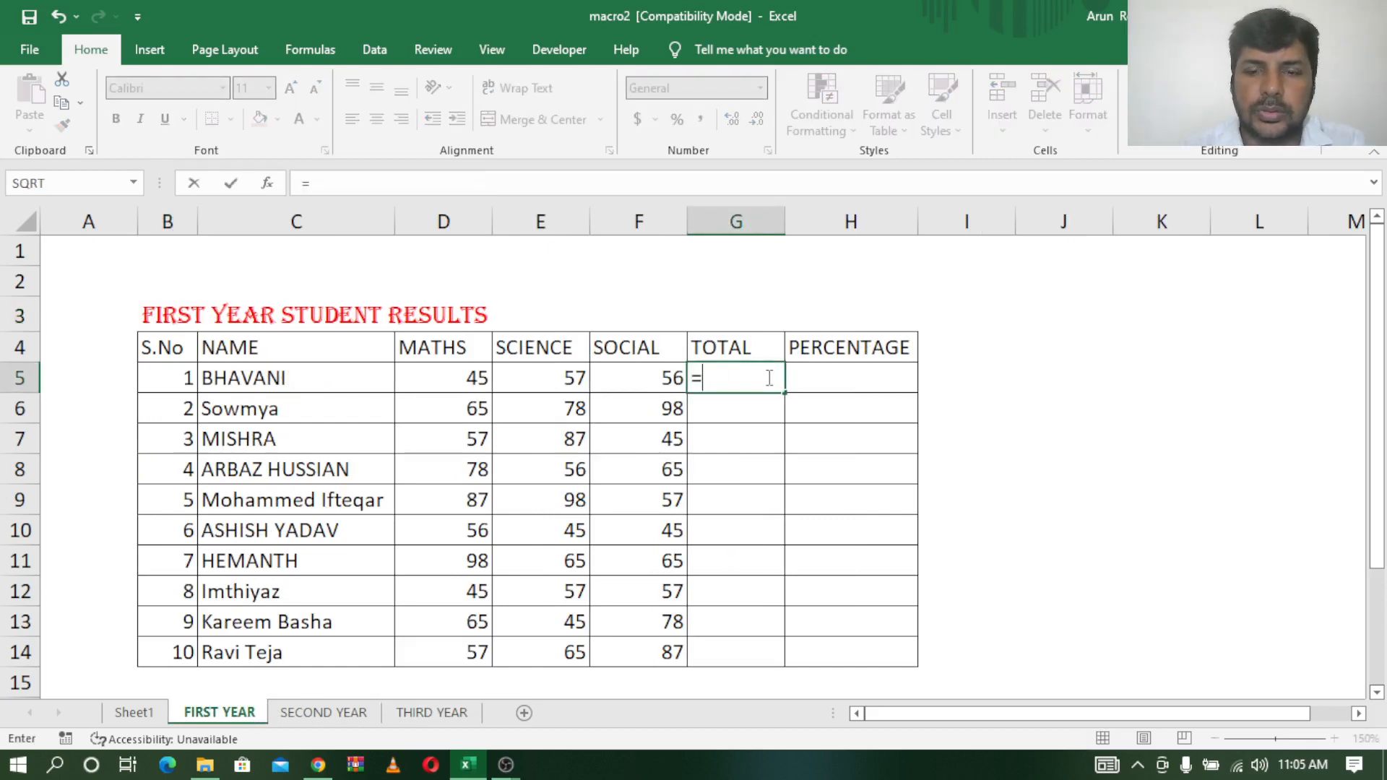
key(Escape)
click(1105, 431)
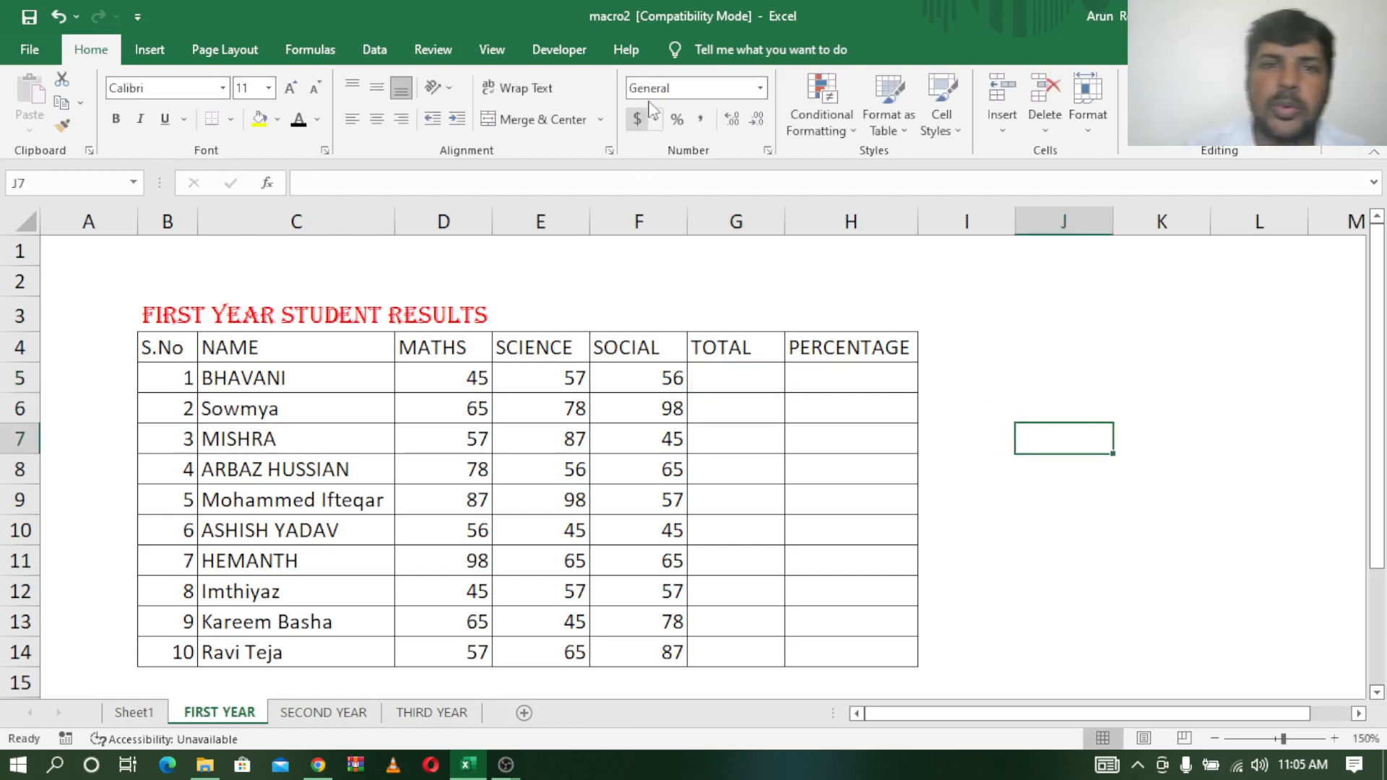
Step: Delete the HEADING macro from the workbook, and check the macro list
click(571, 48)
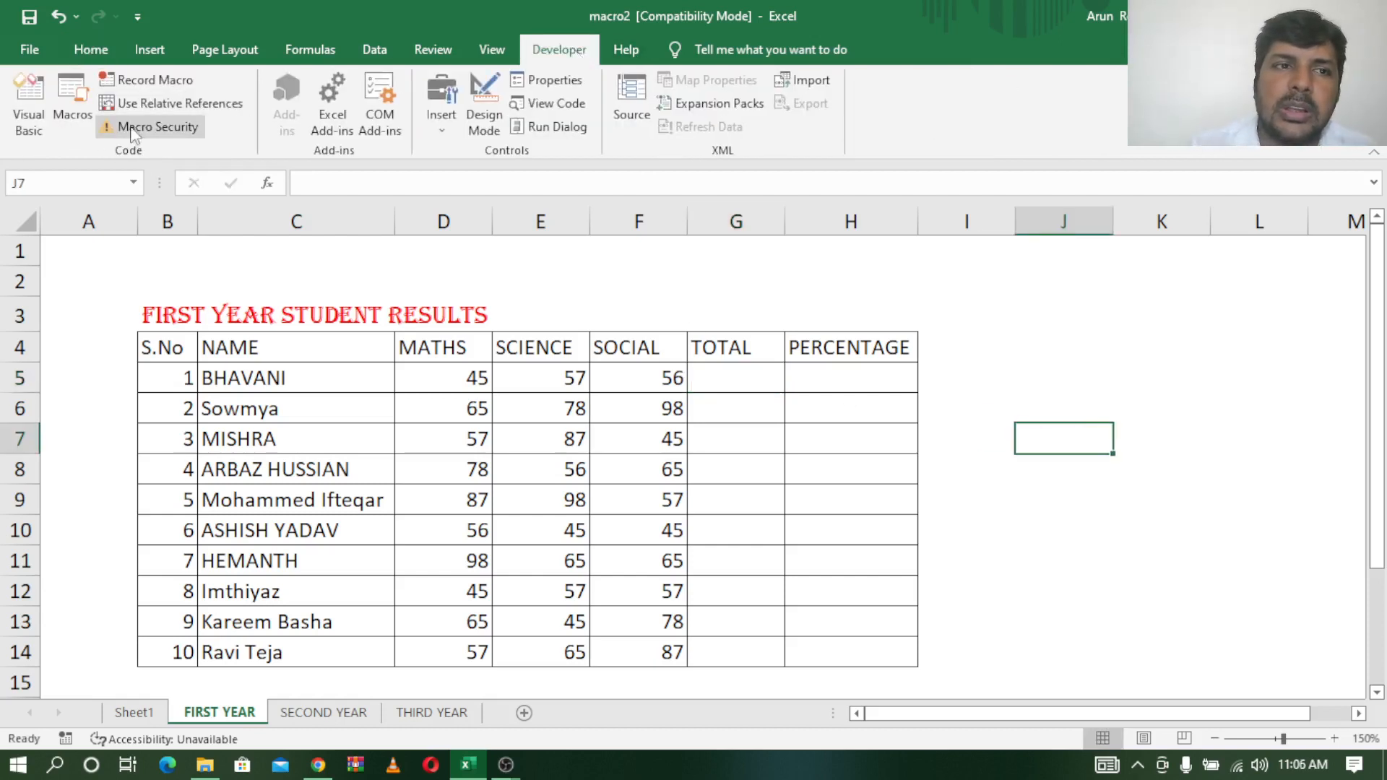
click(78, 105)
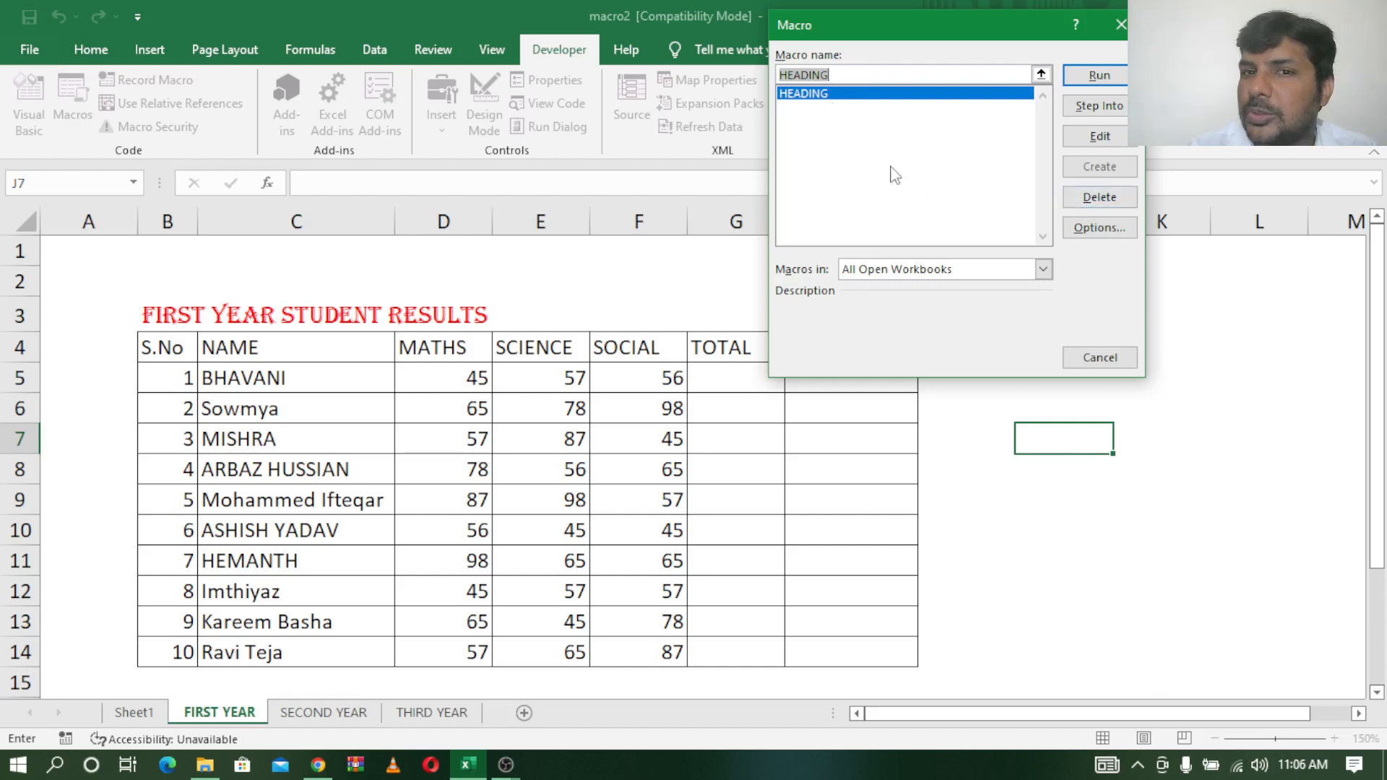
click(854, 100)
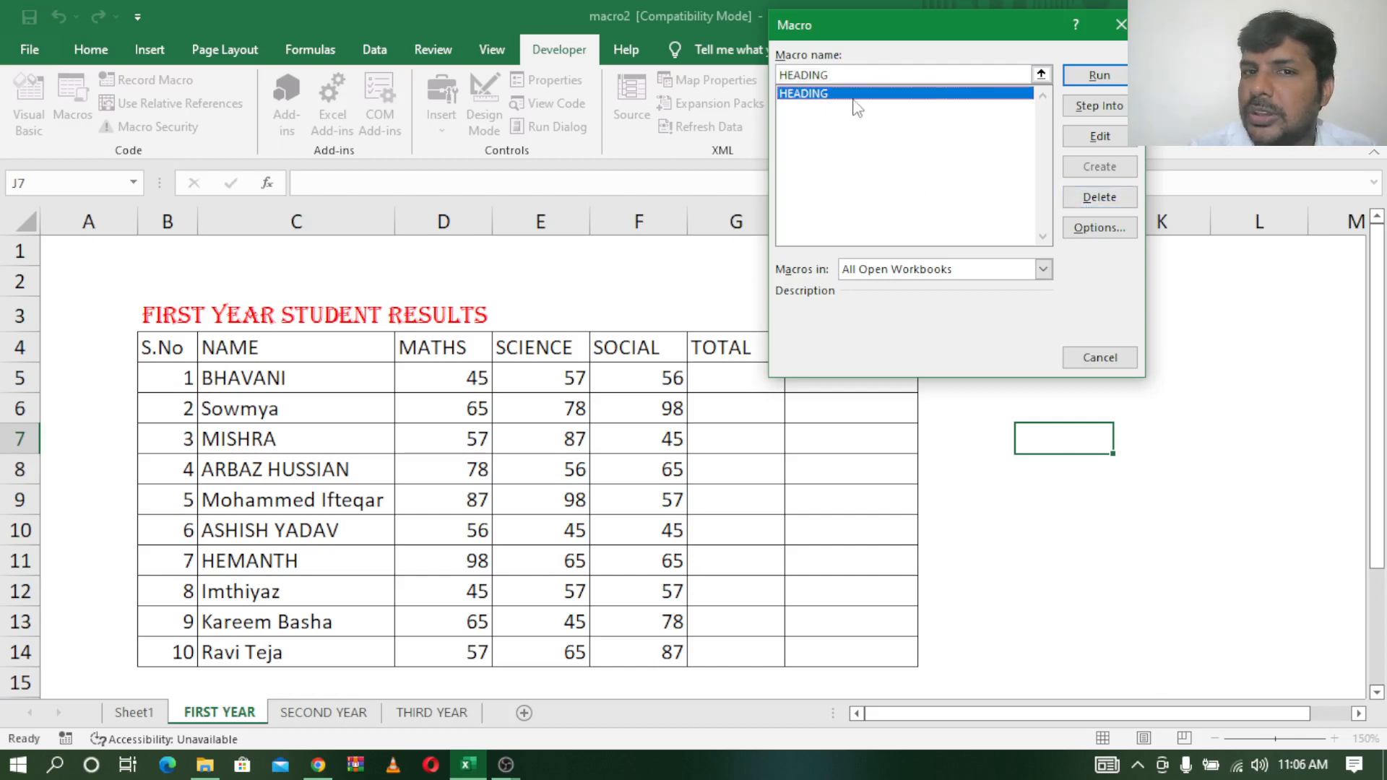
click(1090, 201)
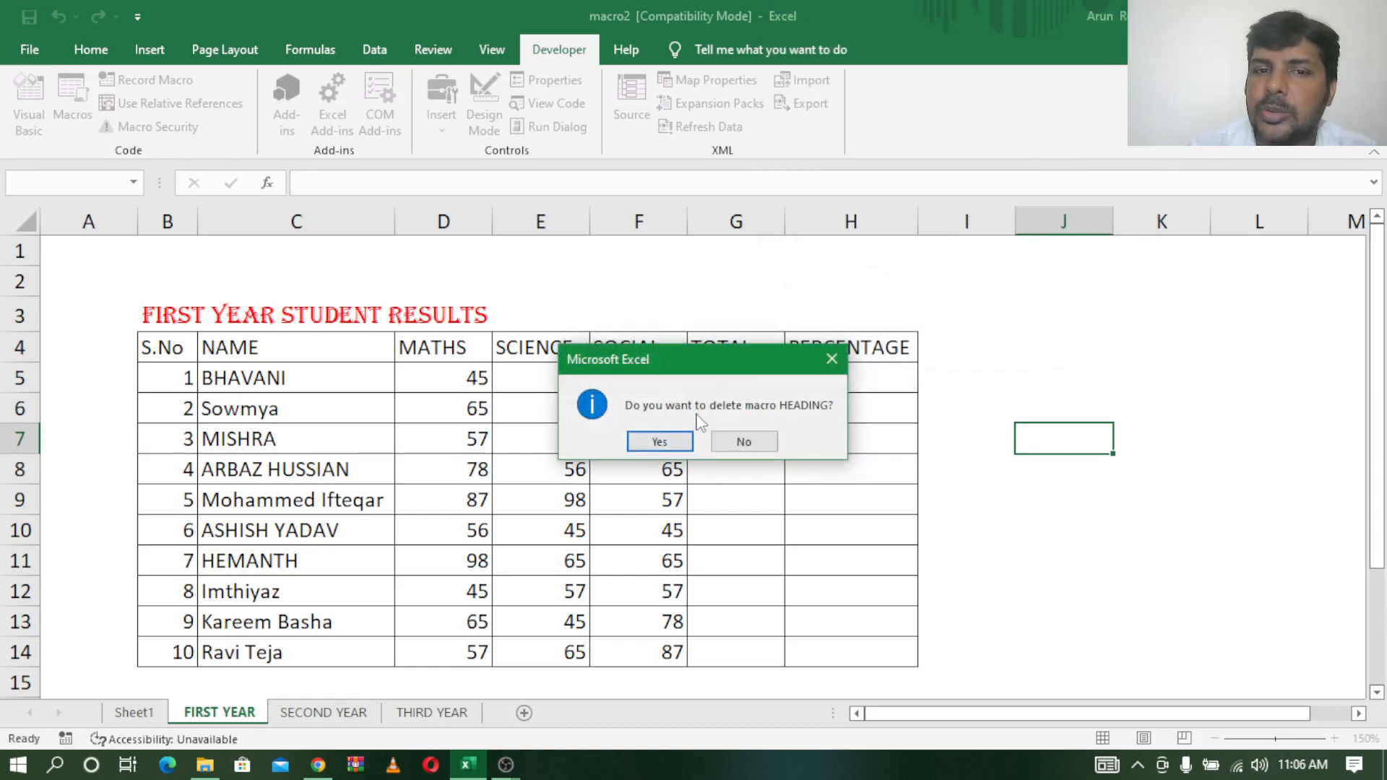
click(659, 439)
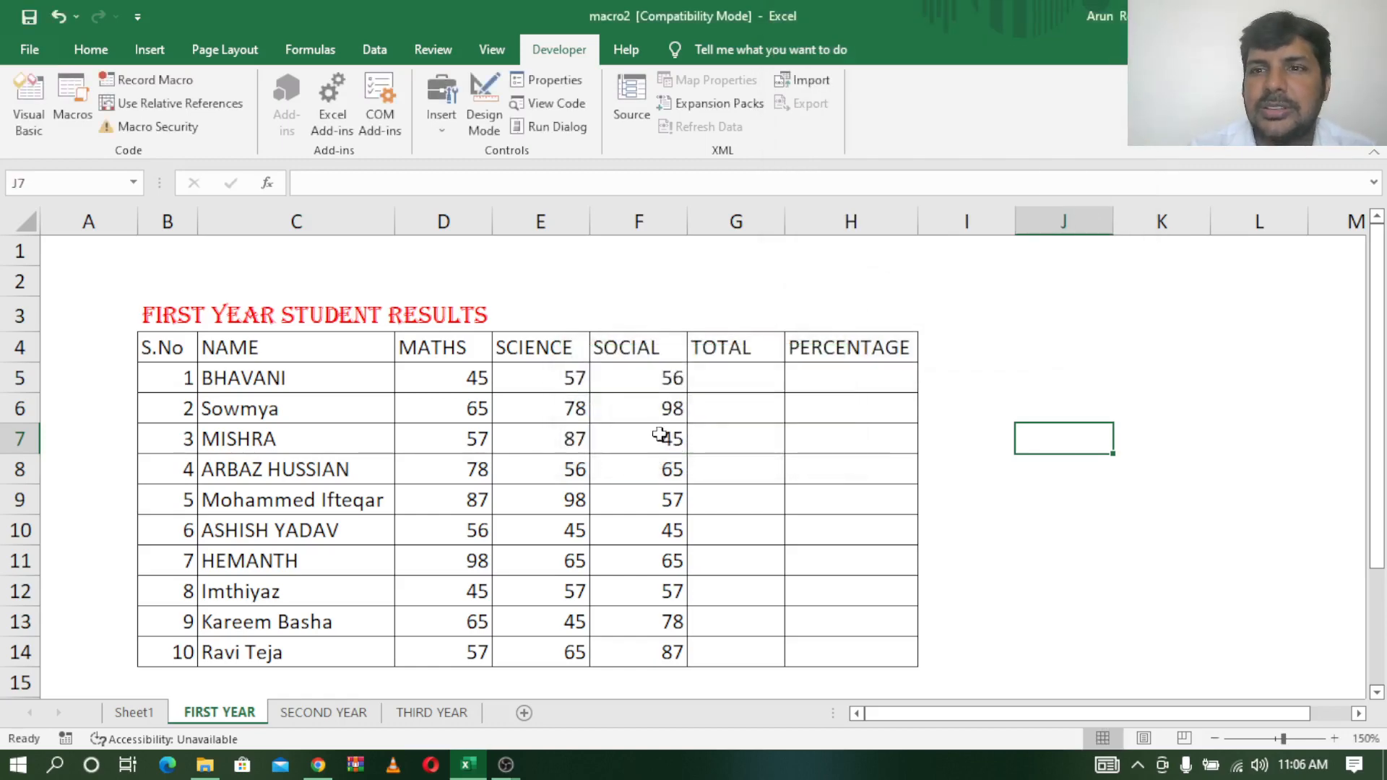
click(73, 98)
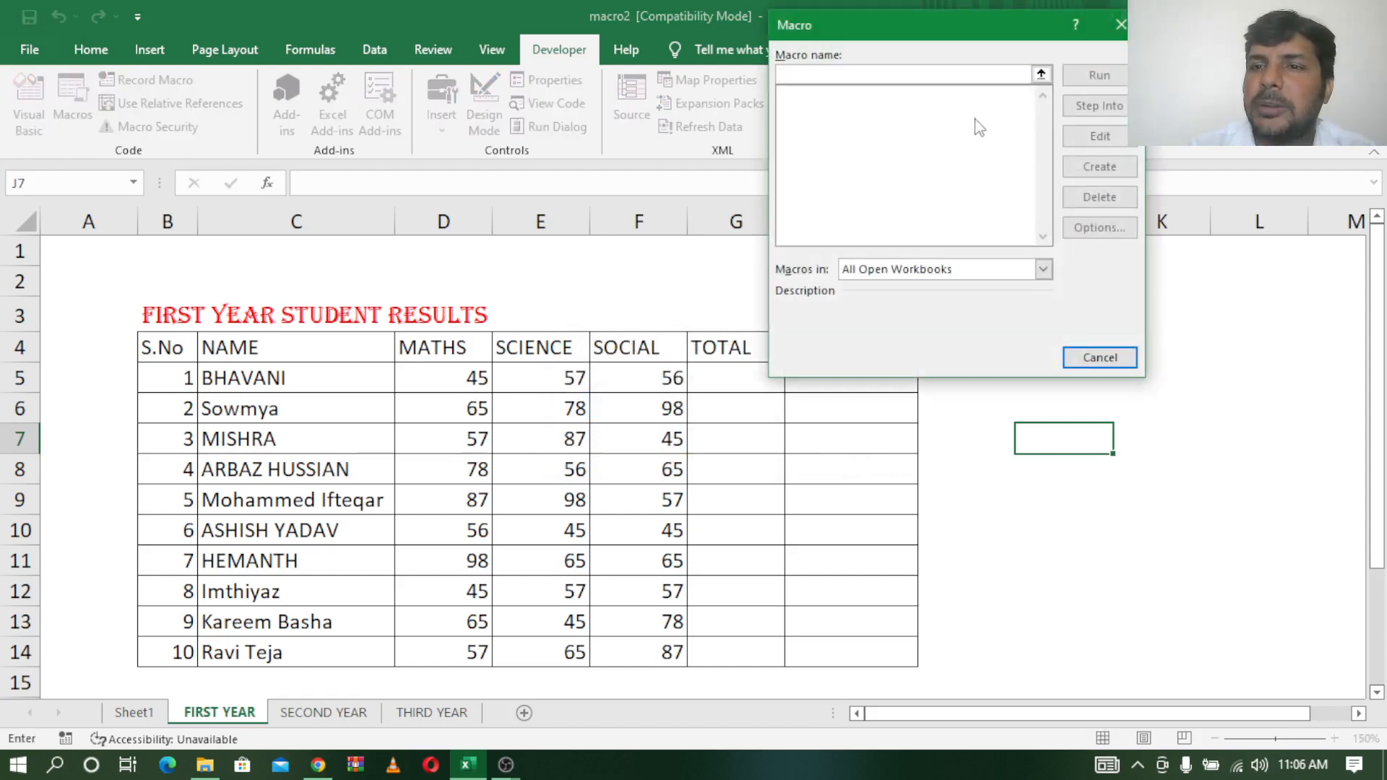
click(1113, 28)
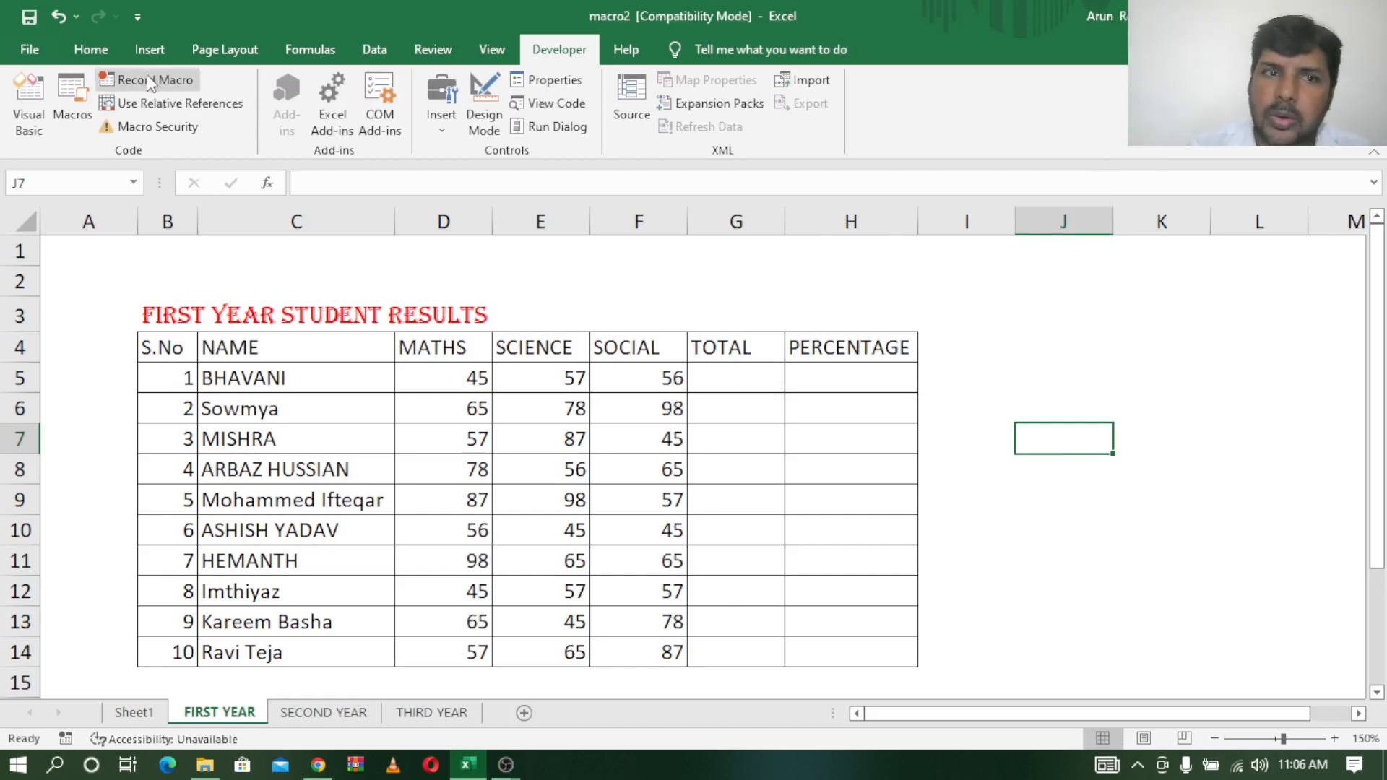
Step: Start recording a macro named CAL from cell G5 on the FIRST YEAR sheet, with shortcut Ctrl+Shift+E, stored in This Workbook
click(726, 374)
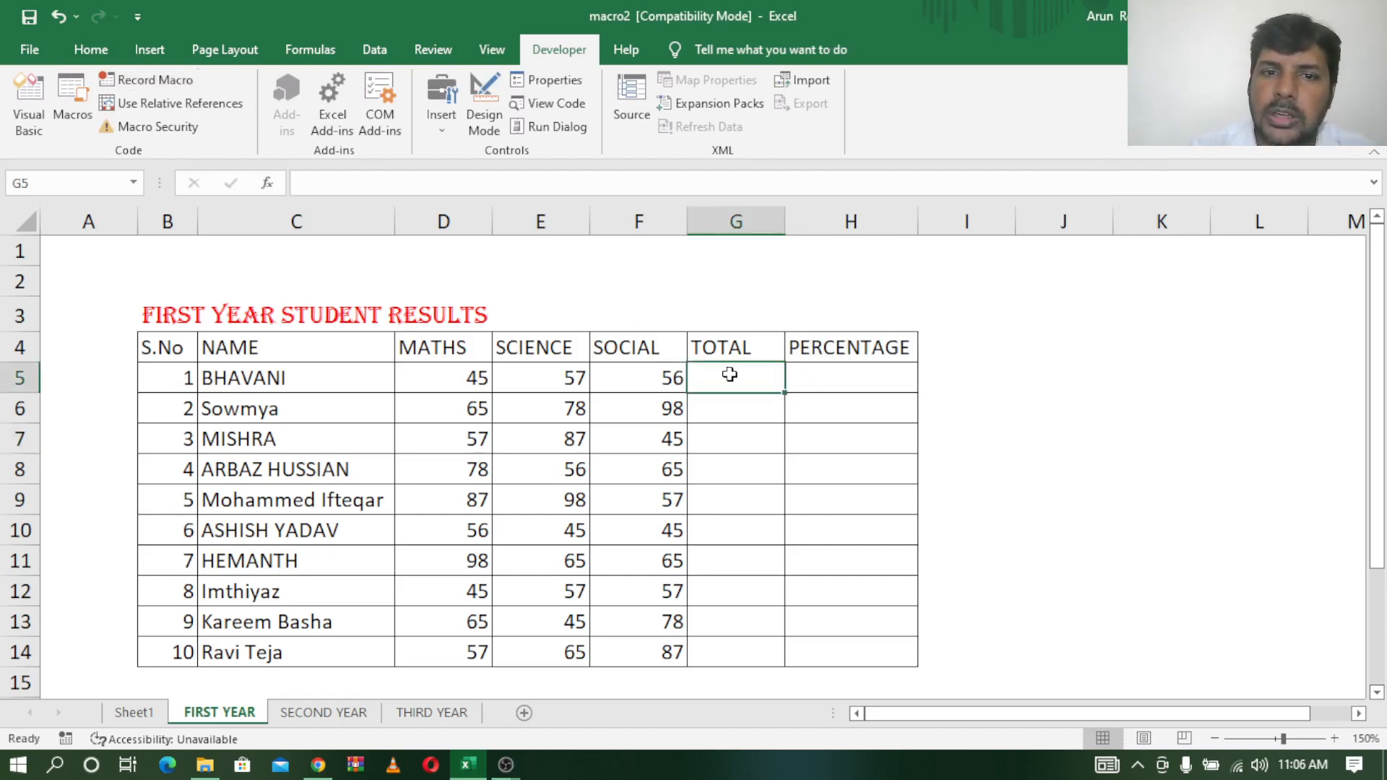
click(162, 83)
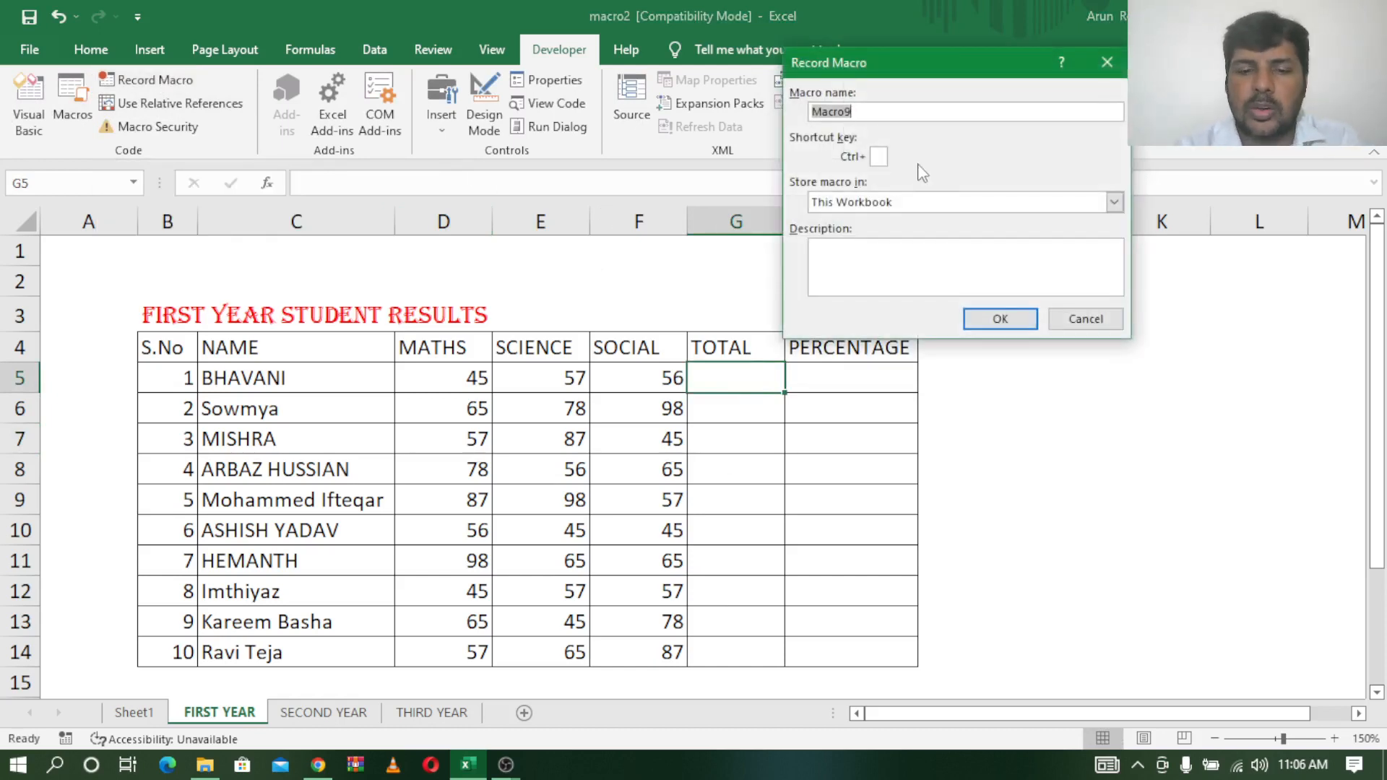
key(BackSpace)
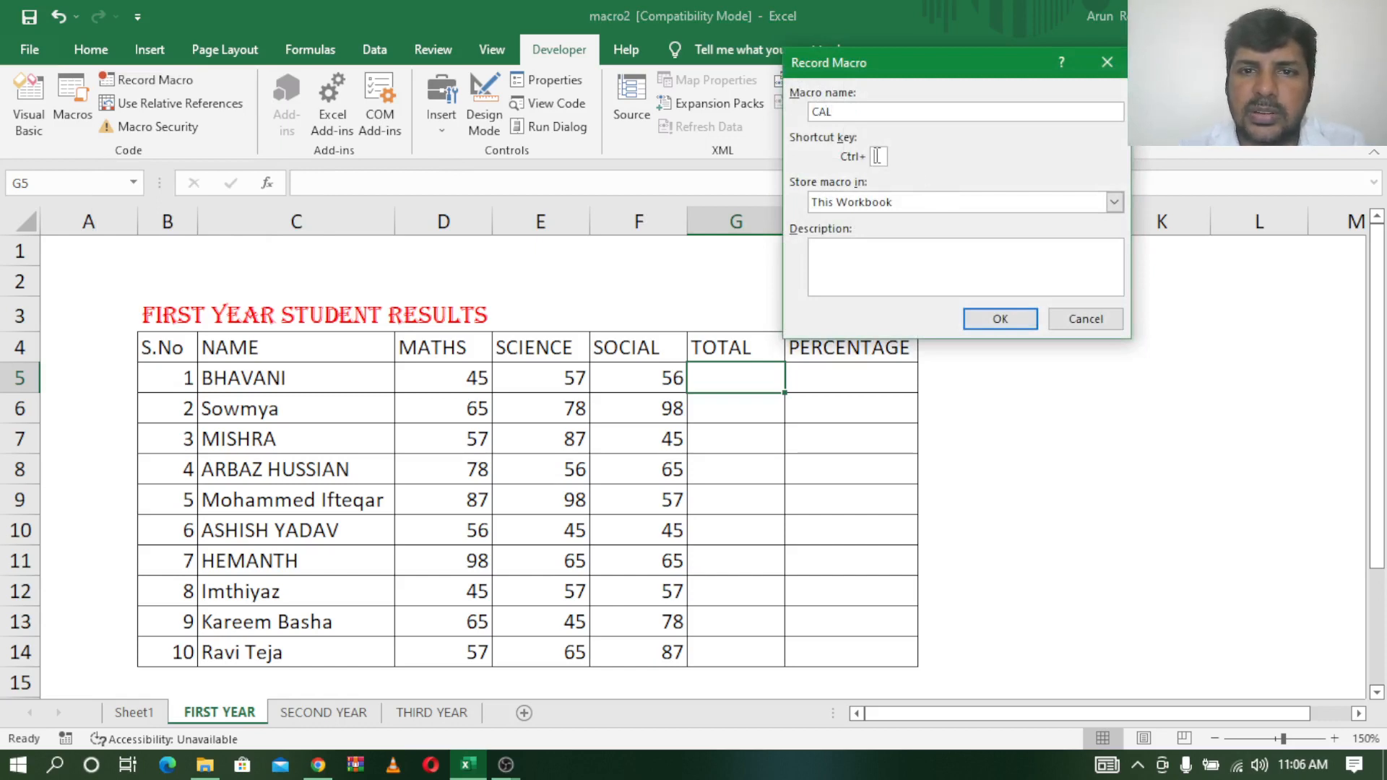
key(shift+e)
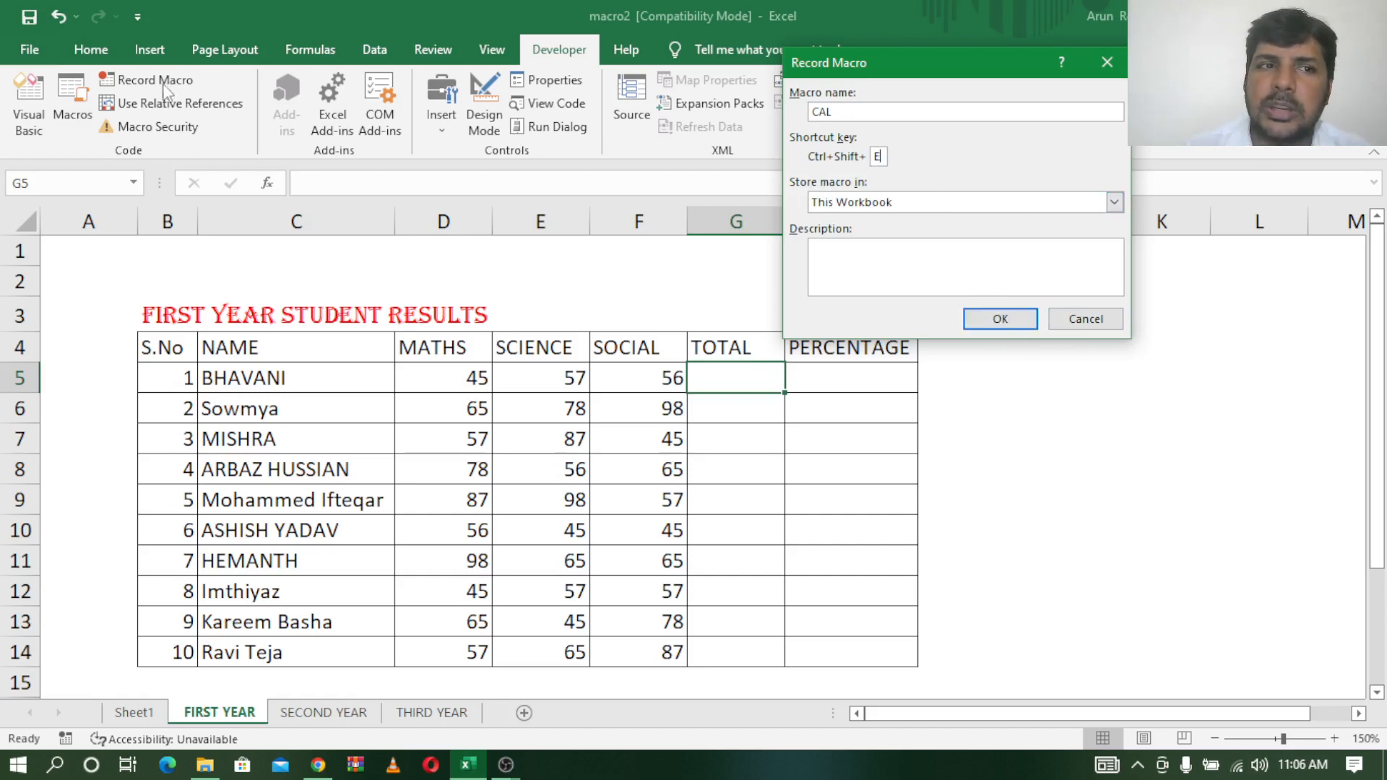
click(1000, 318)
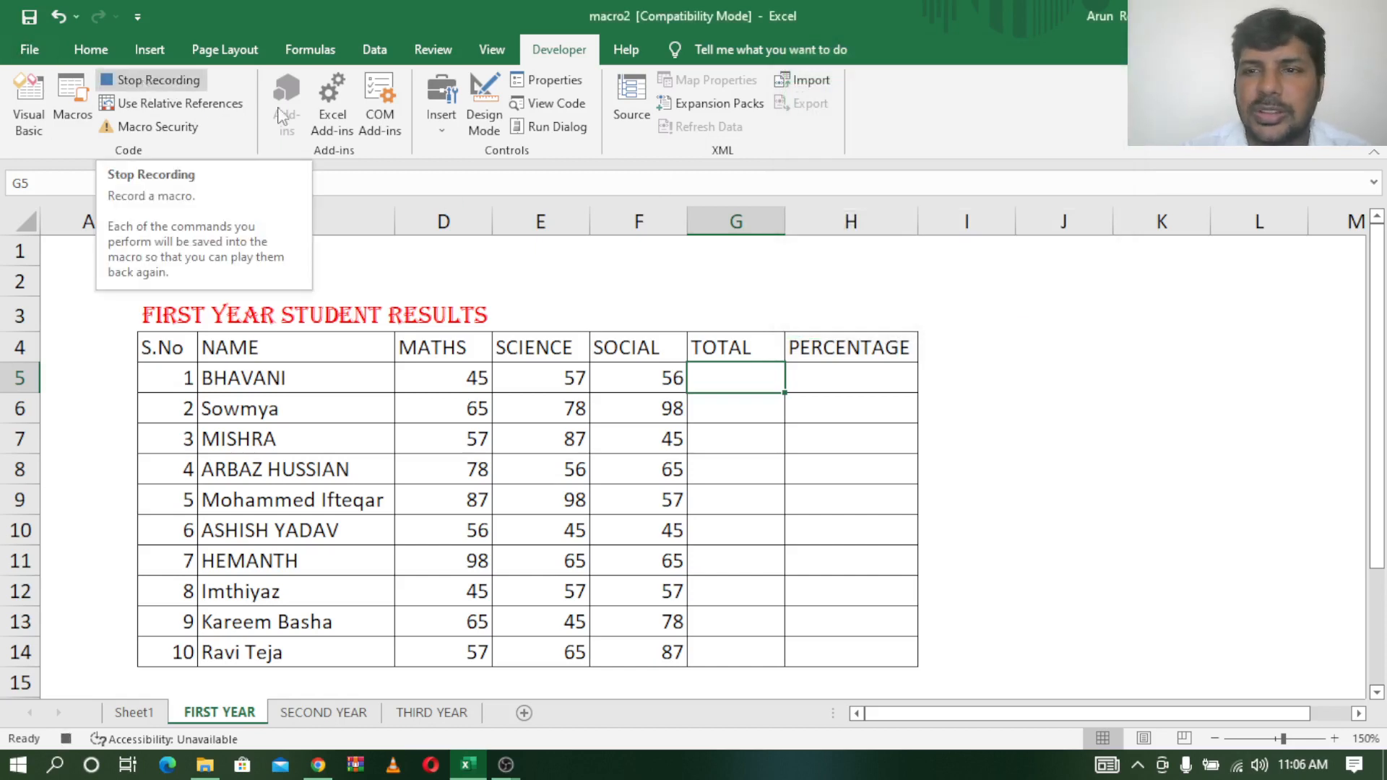
Step: Enter the formula =D5+E5+F5 in cell G5 to total the first student's MATHS, SCIENCE and SOCIAL marks
double_click(725, 374)
text(=)
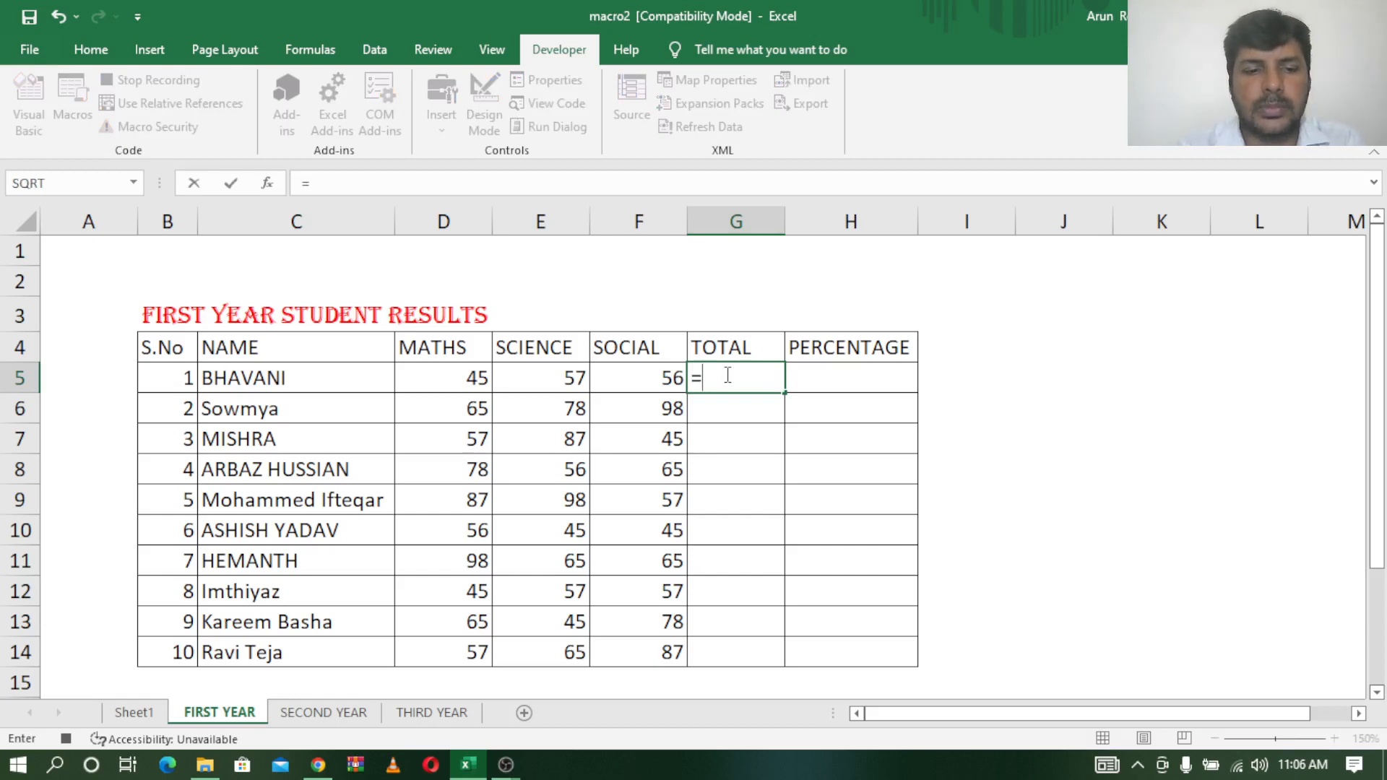
click(451, 378)
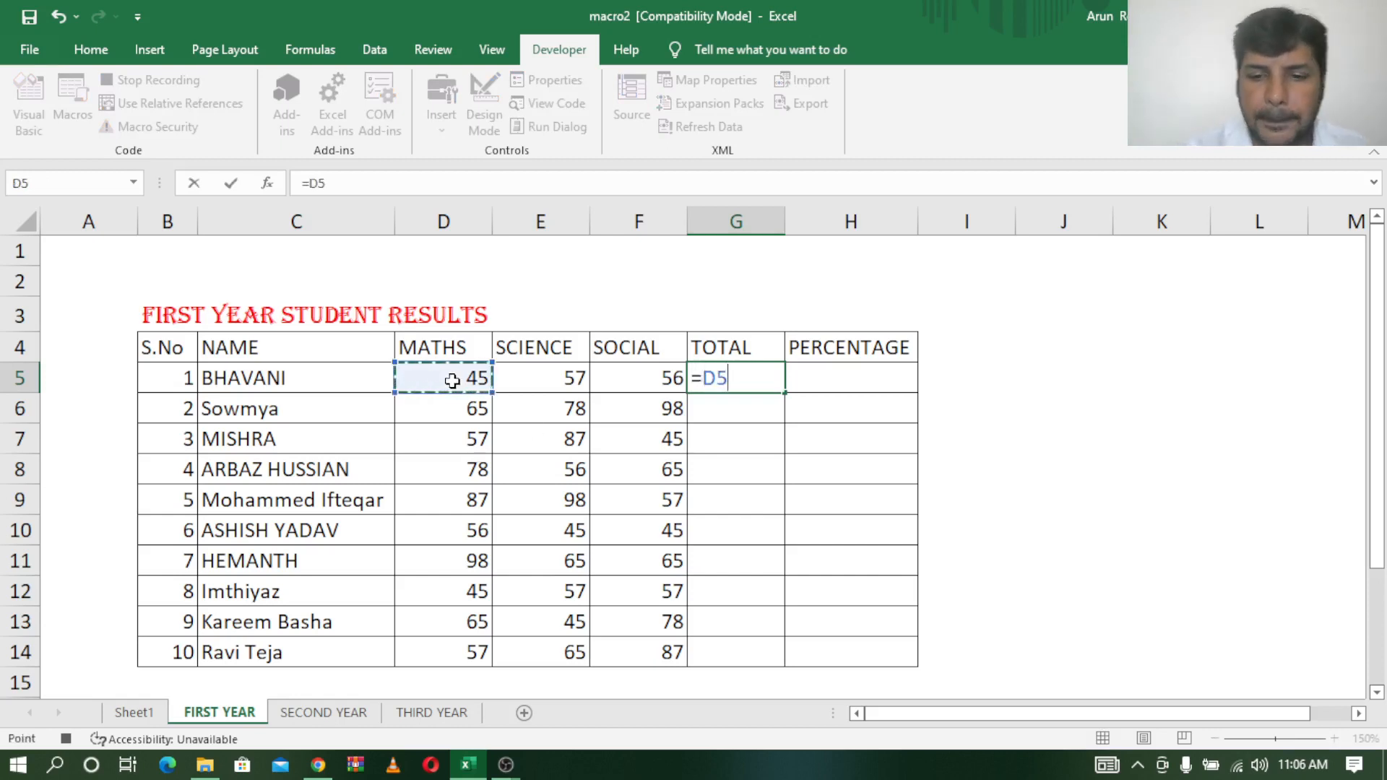
text(+)
click(523, 377)
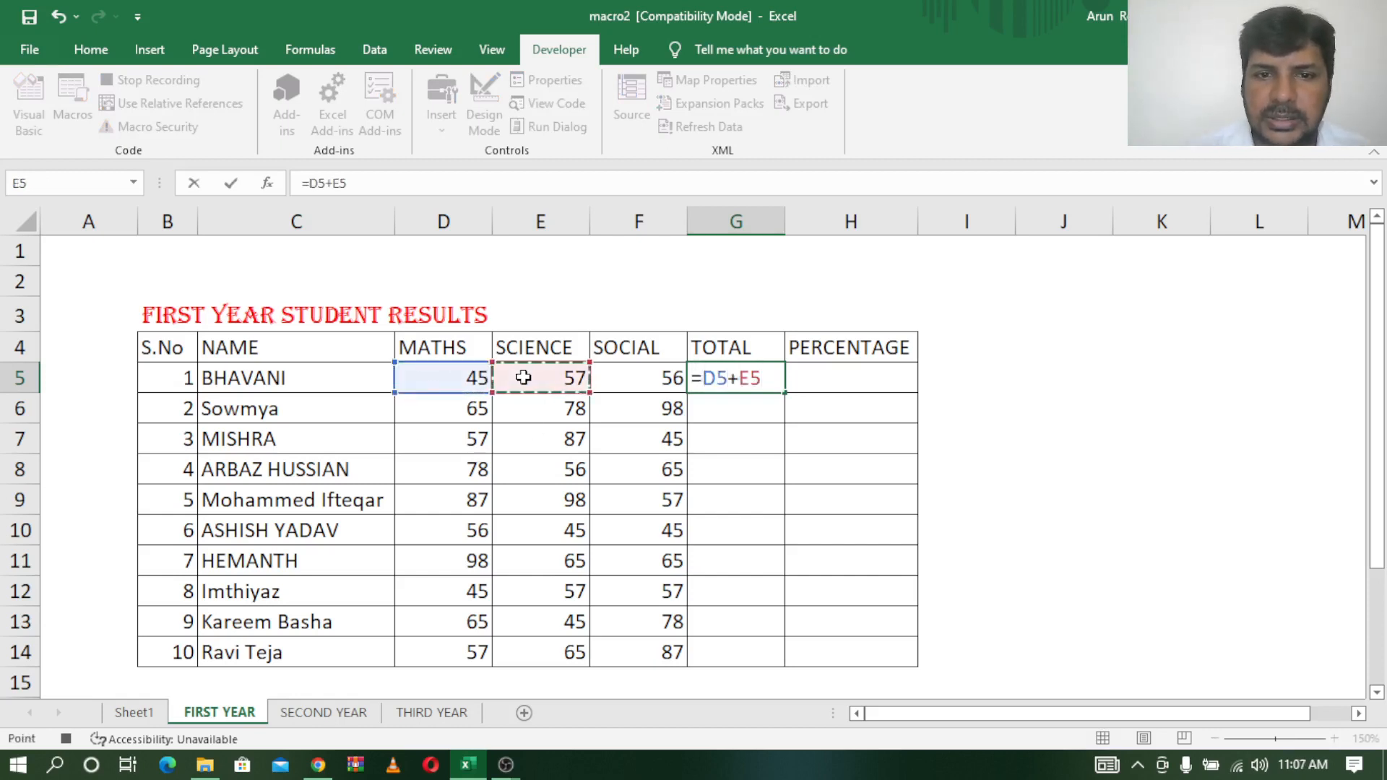
text(+)
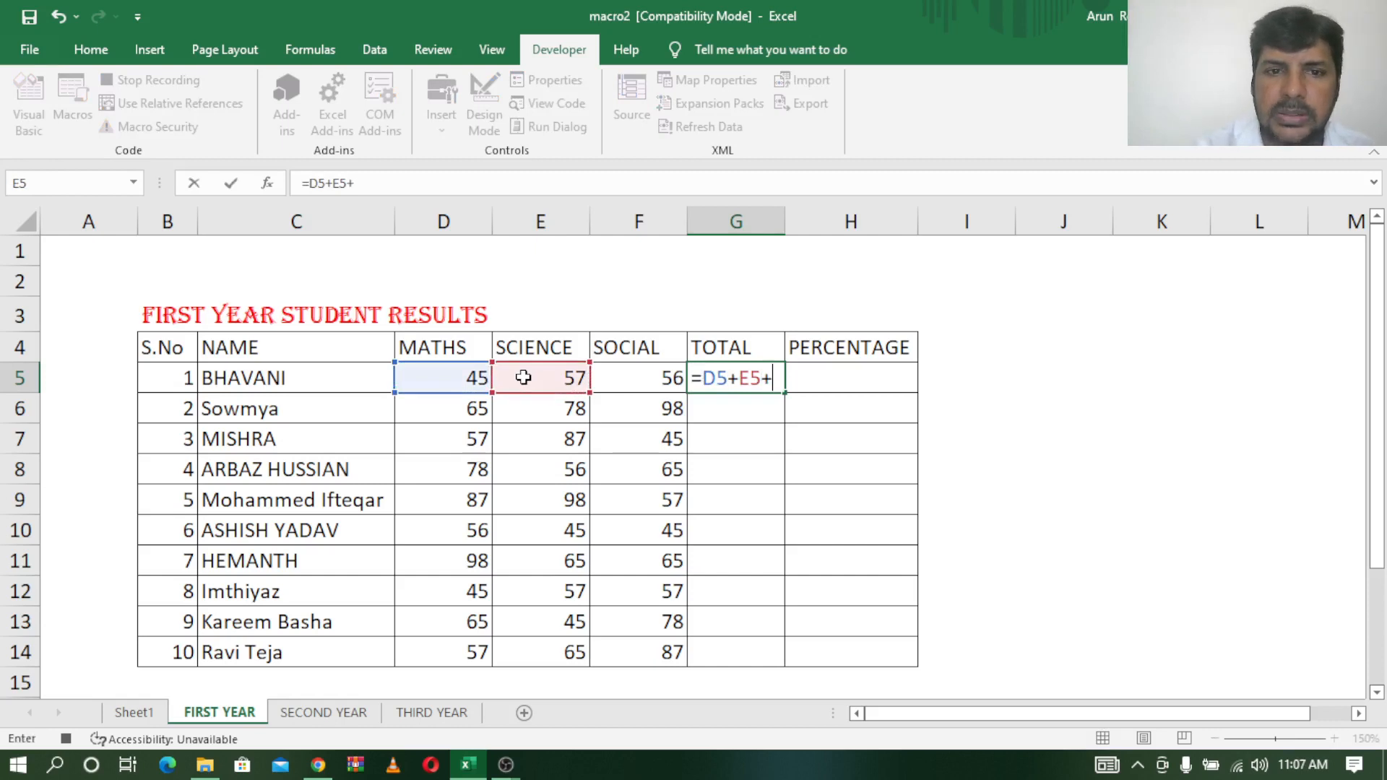
click(654, 375)
key(Return)
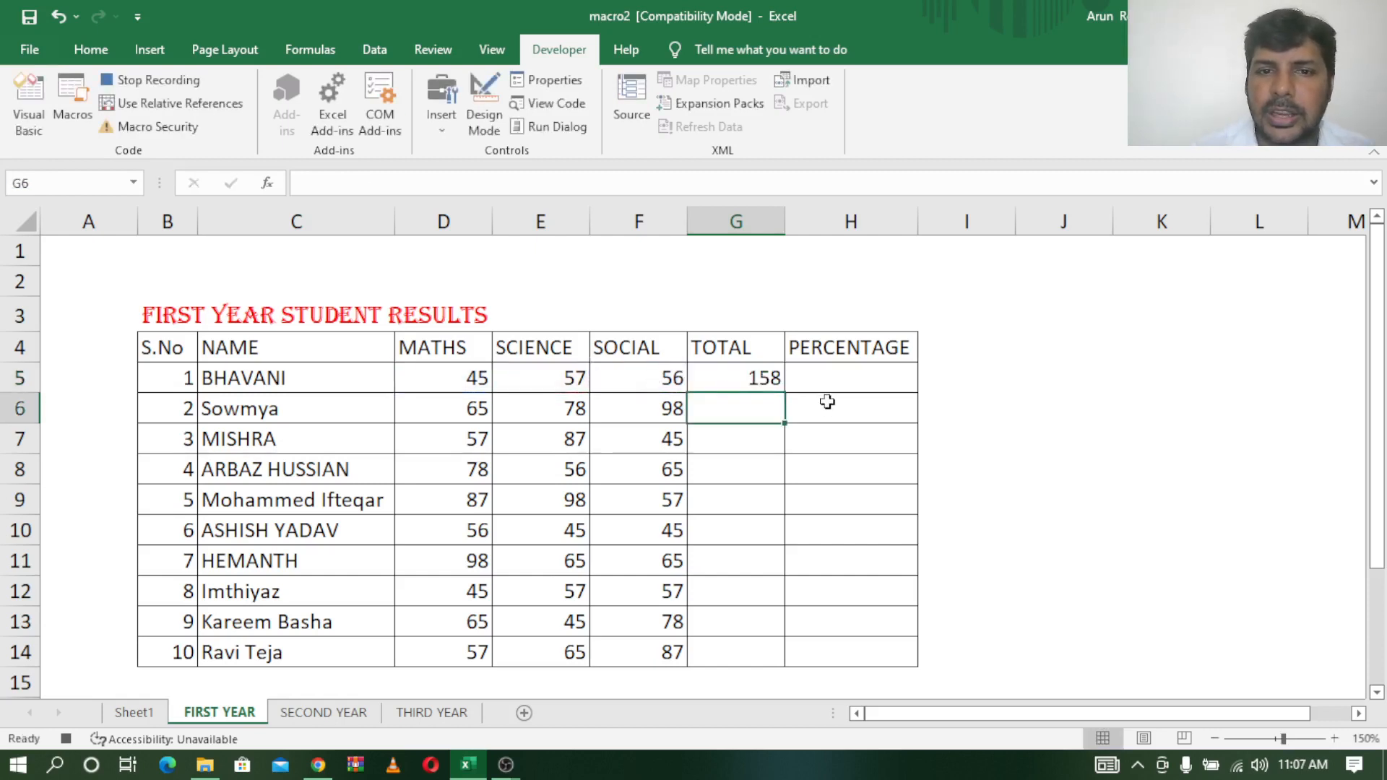
Step: Fill the total formula from G5 down to G14 on the FIRST YEAR sheet, and stop recording the macro
click(756, 378)
drag(782, 391, 778, 661)
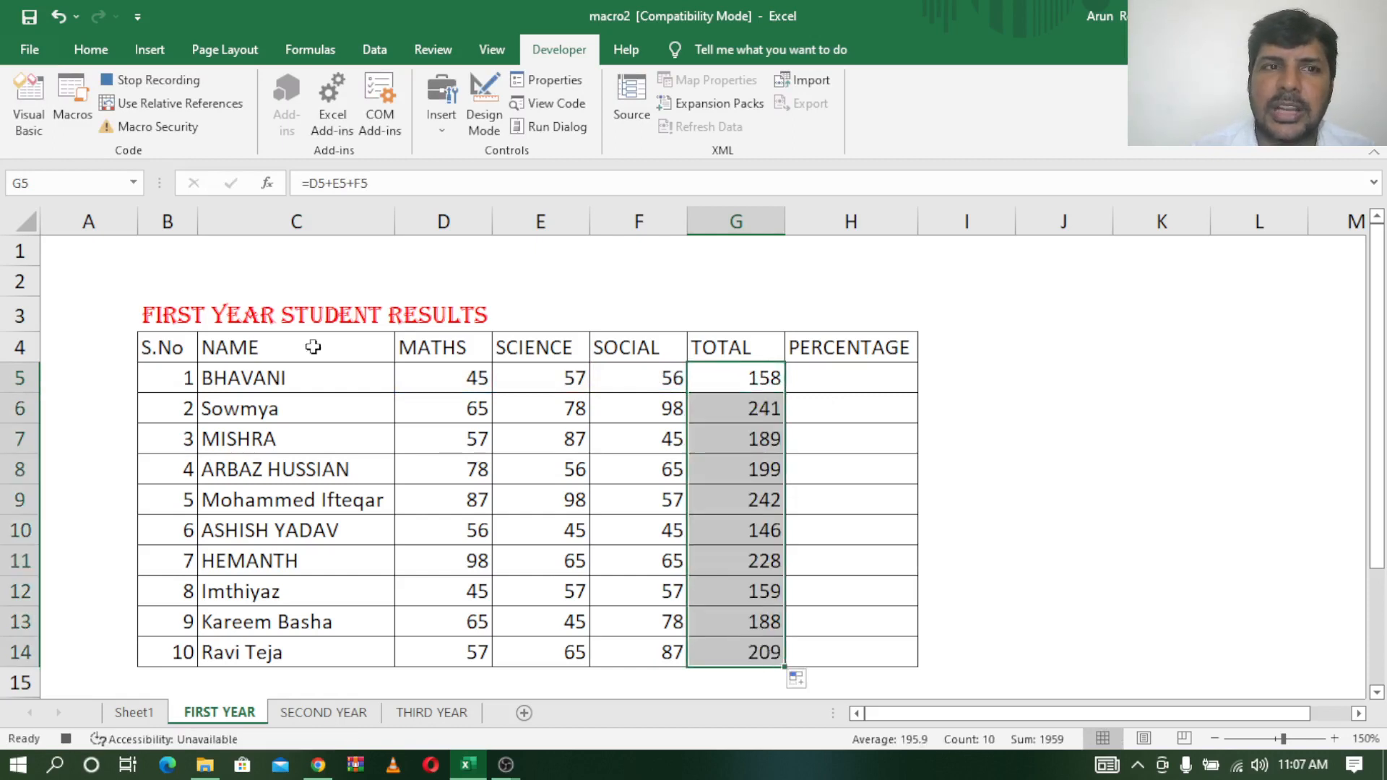
click(155, 80)
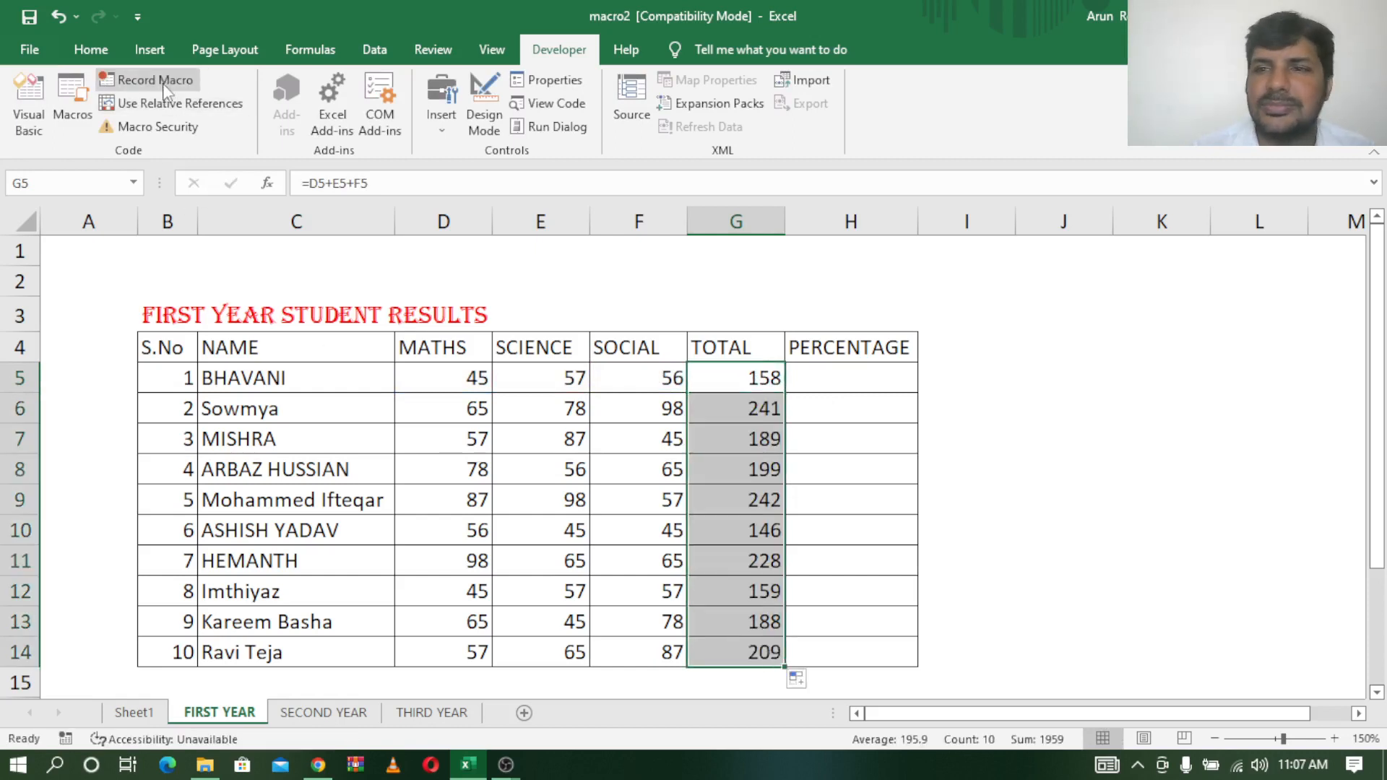
Step: Run the CAL macro from cell G5 on the SECOND YEAR sheet, and compare its filled TOTAL rows with the FIRST YEAR sheet
click(322, 713)
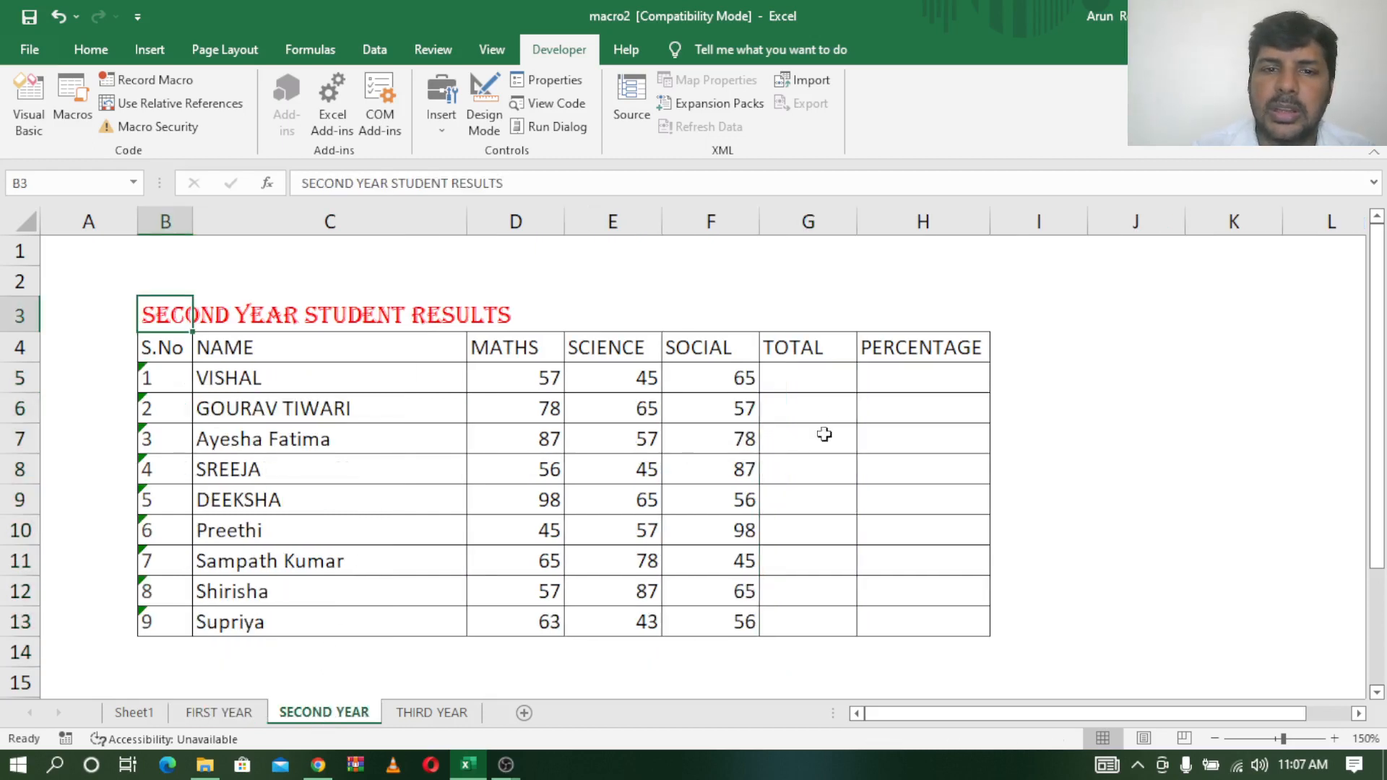
click(822, 375)
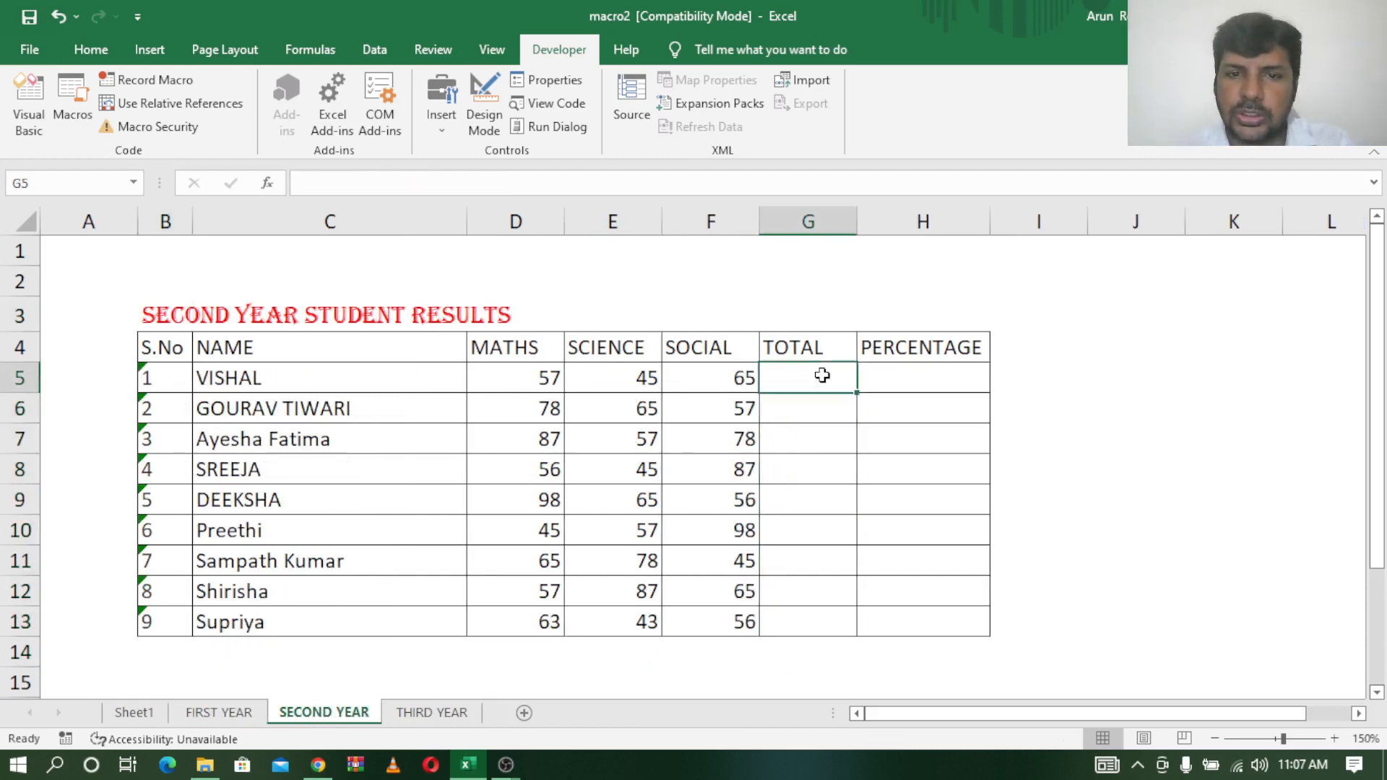
click(72, 101)
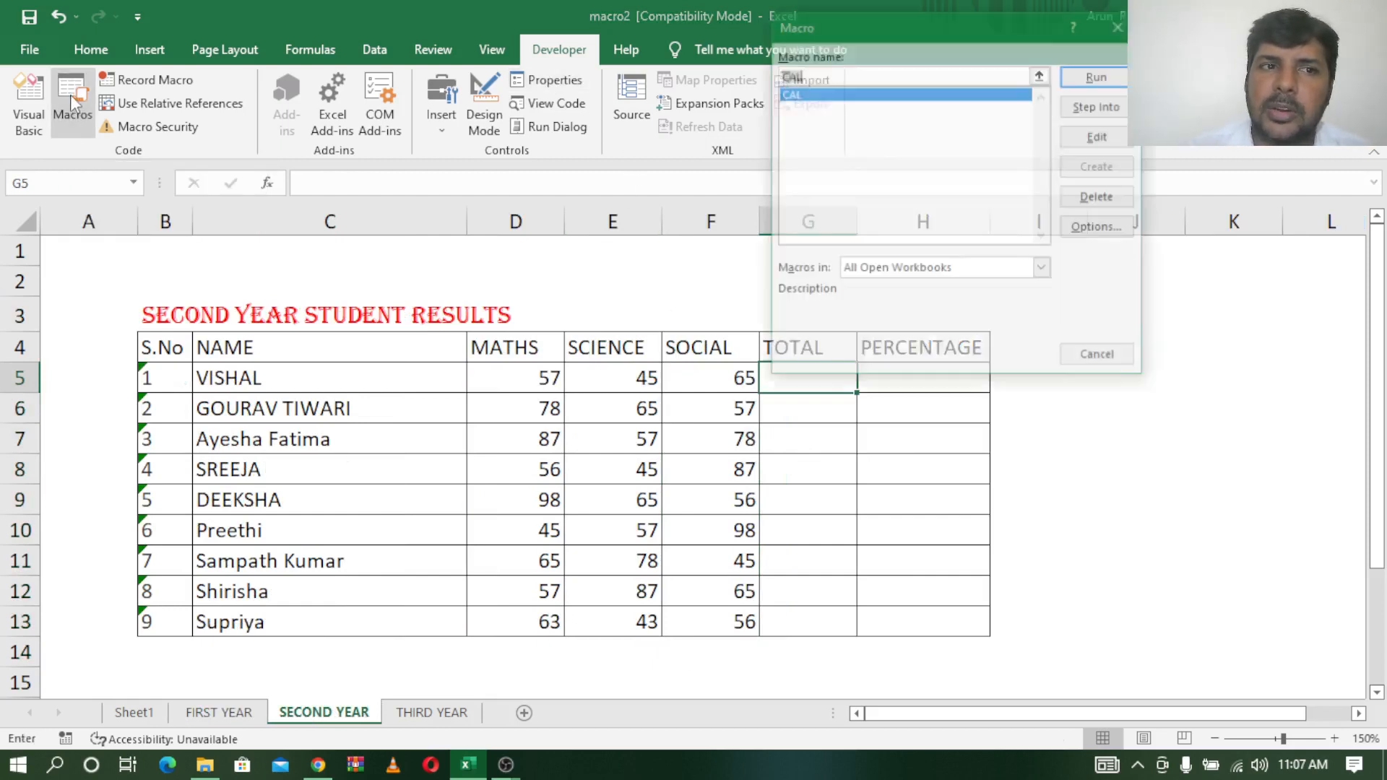
click(1102, 77)
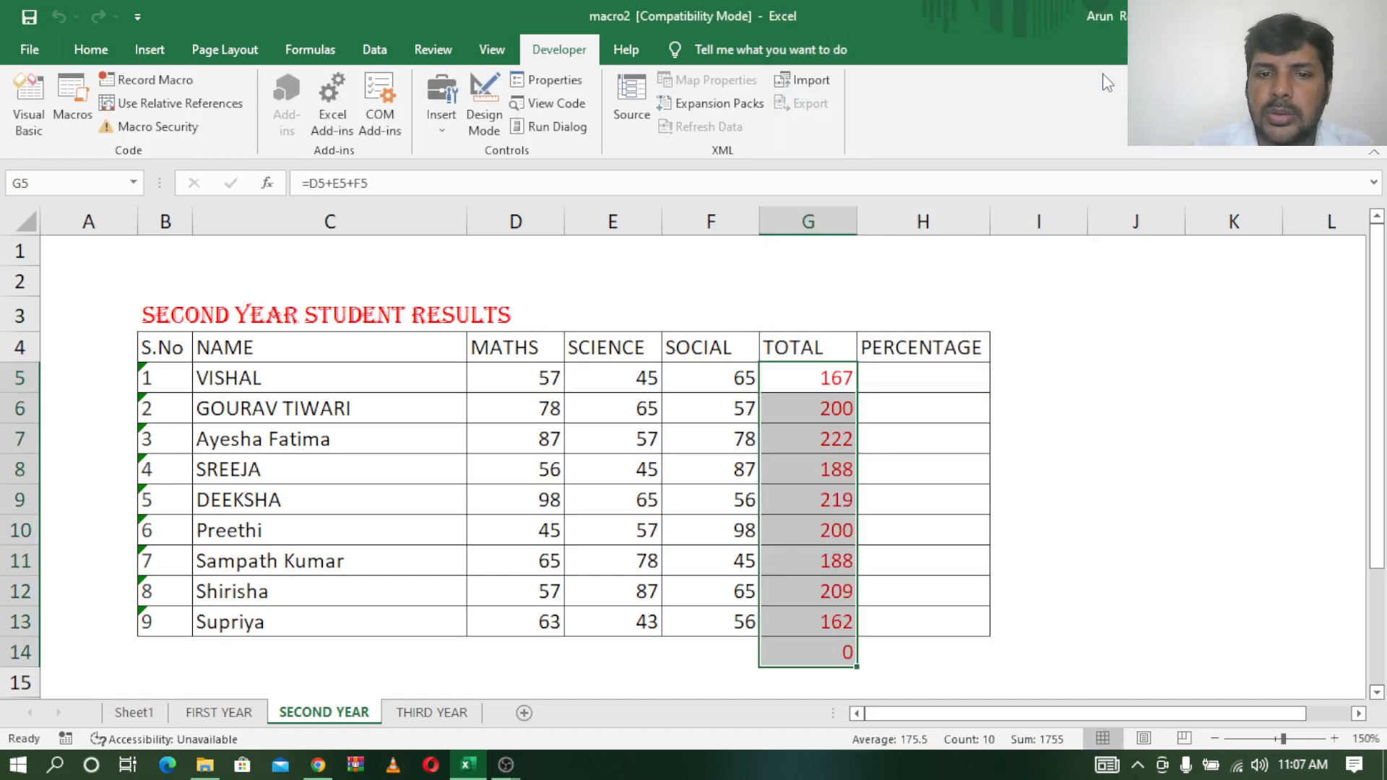
click(816, 654)
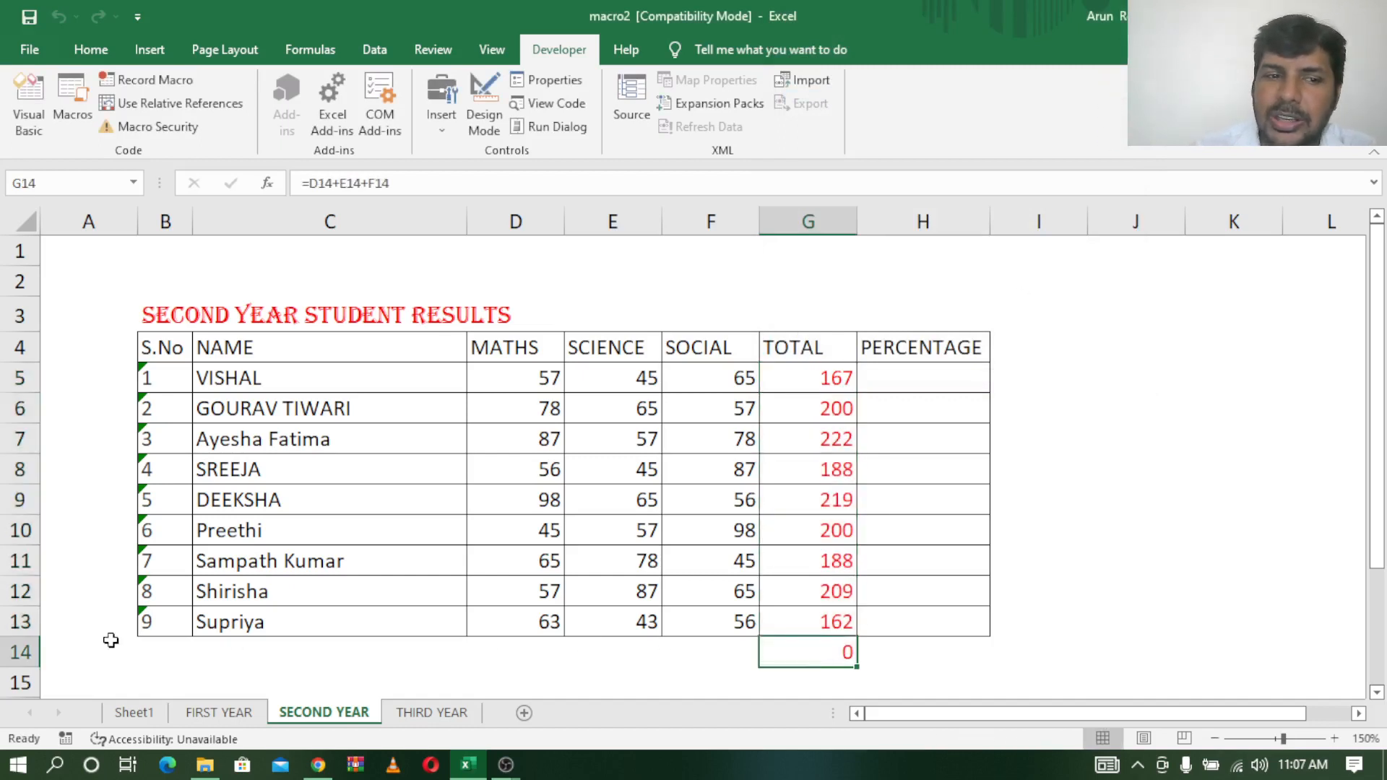
click(236, 715)
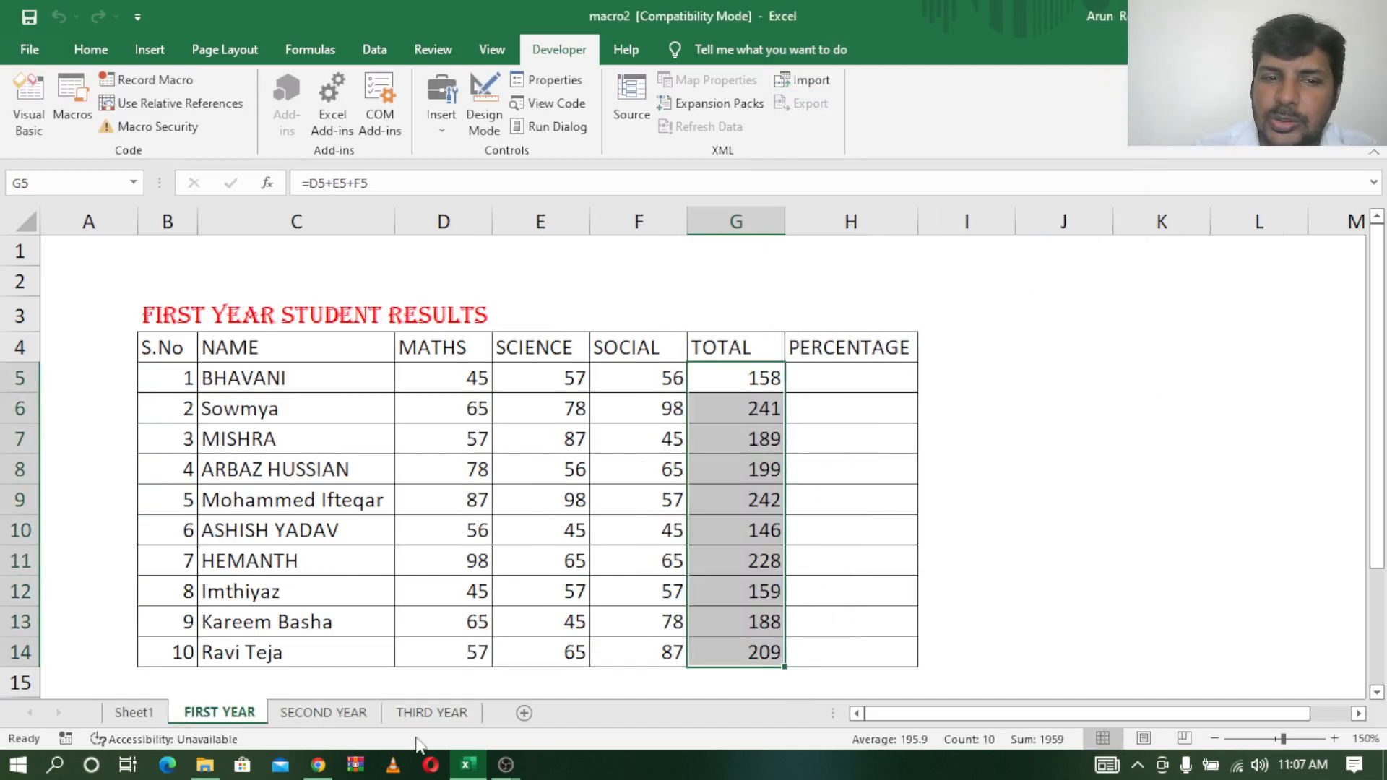
click(352, 716)
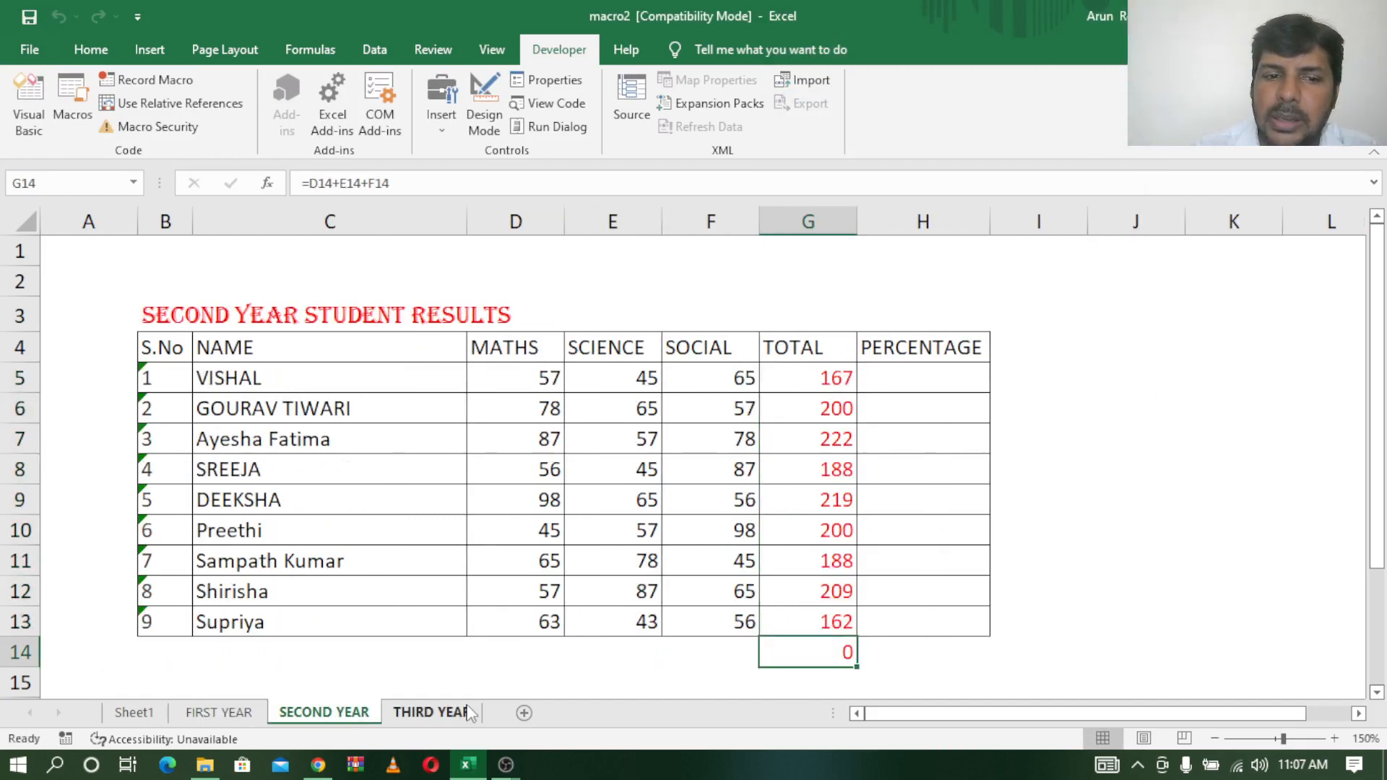
Step: Run the CAL macro from cell G5 on the THIRD YEAR sheet
click(465, 713)
click(771, 389)
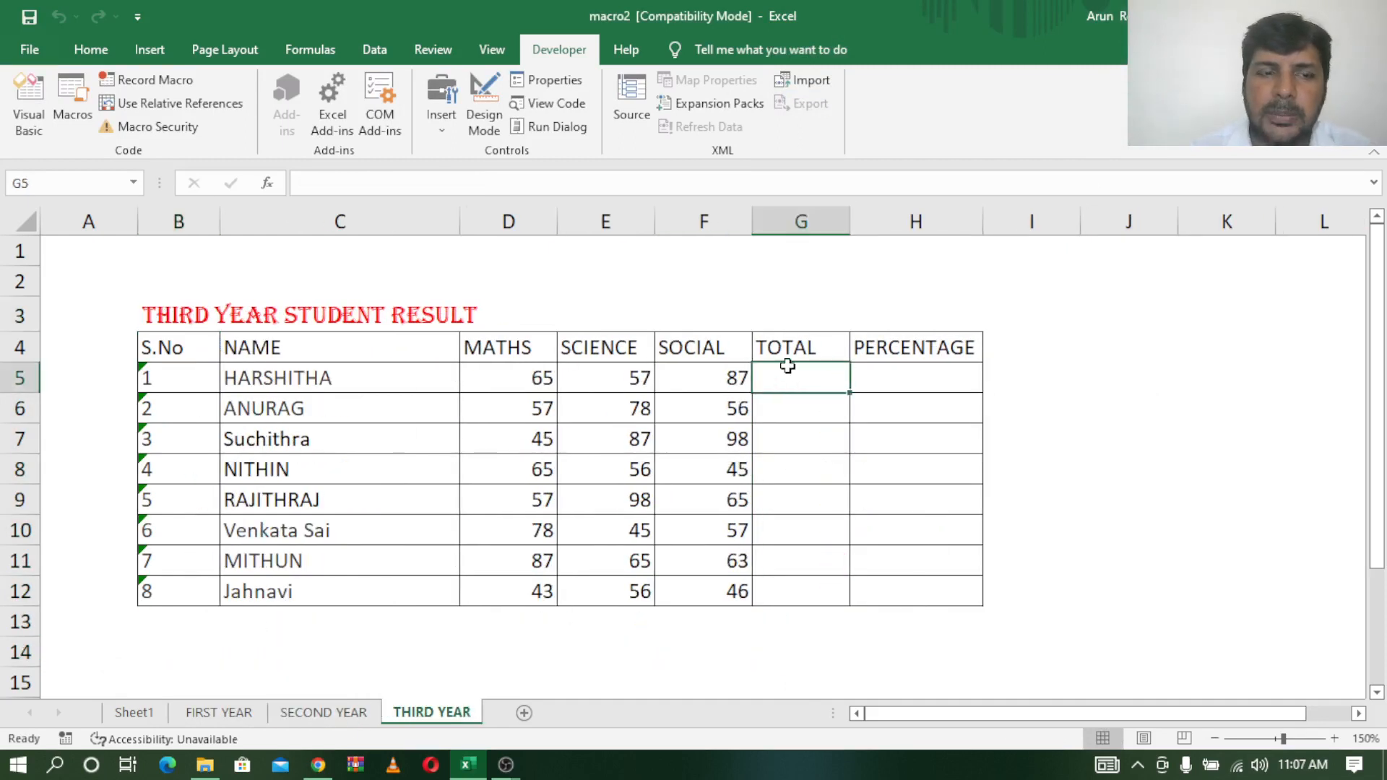
key(ctrl+t)
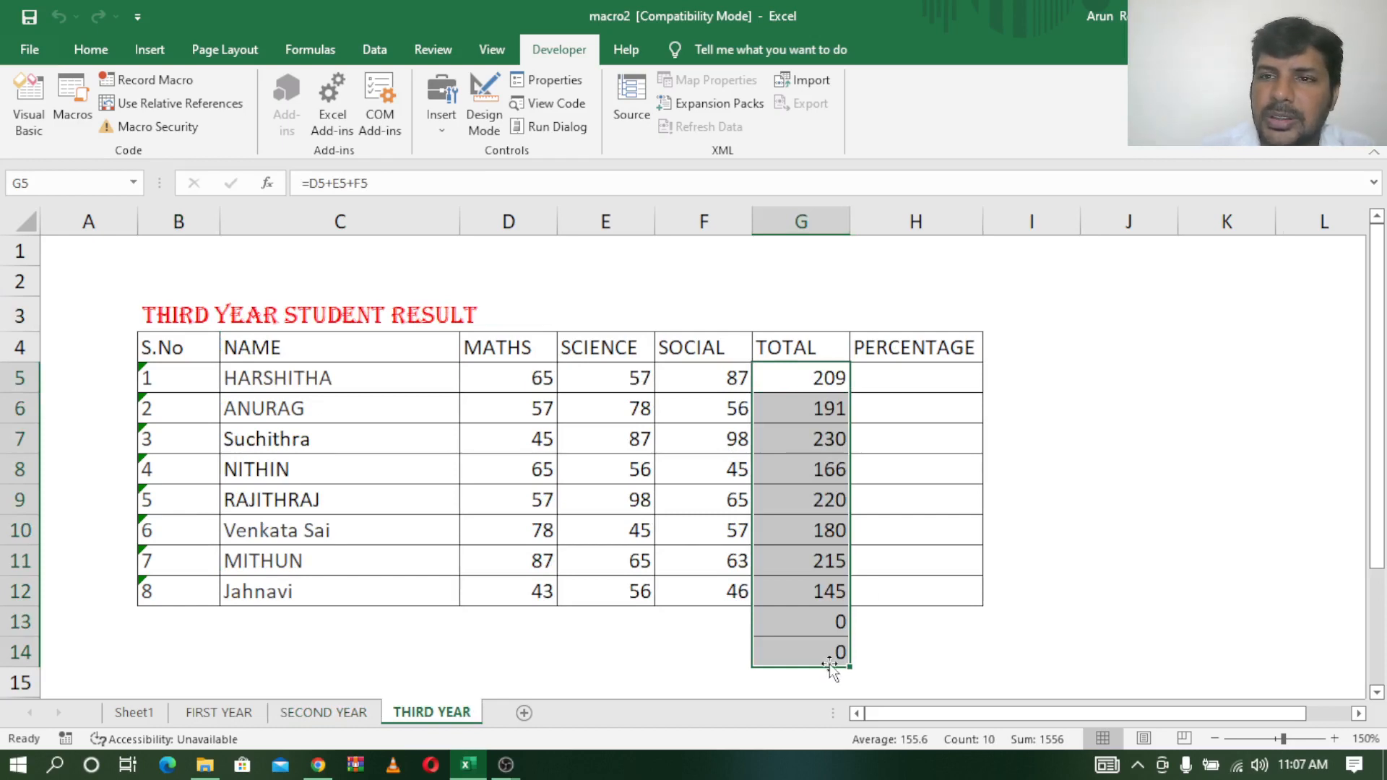
Step: Clear the totals in cells G5:G14 on the THIRD YEAR sheet
click(1137, 561)
drag(830, 378, 836, 655)
key(Delete)
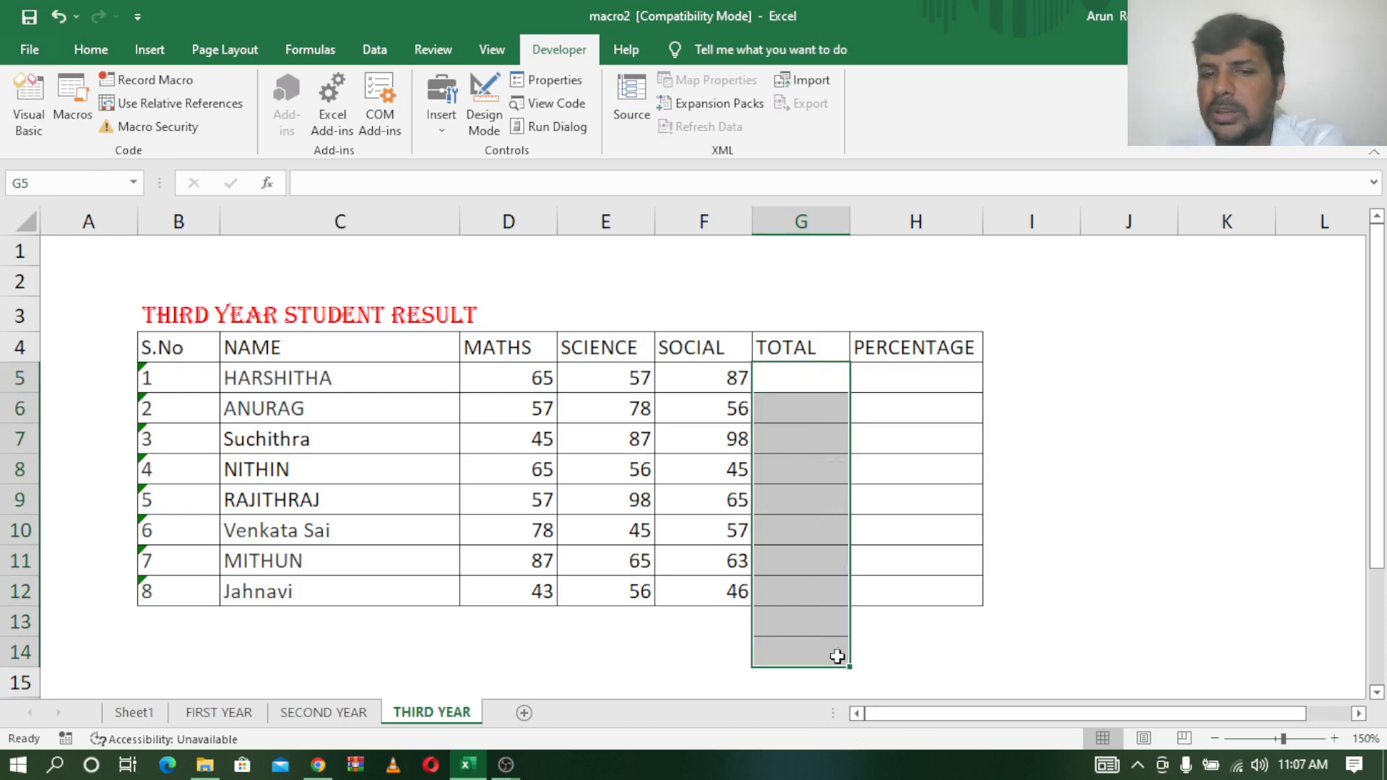
click(997, 644)
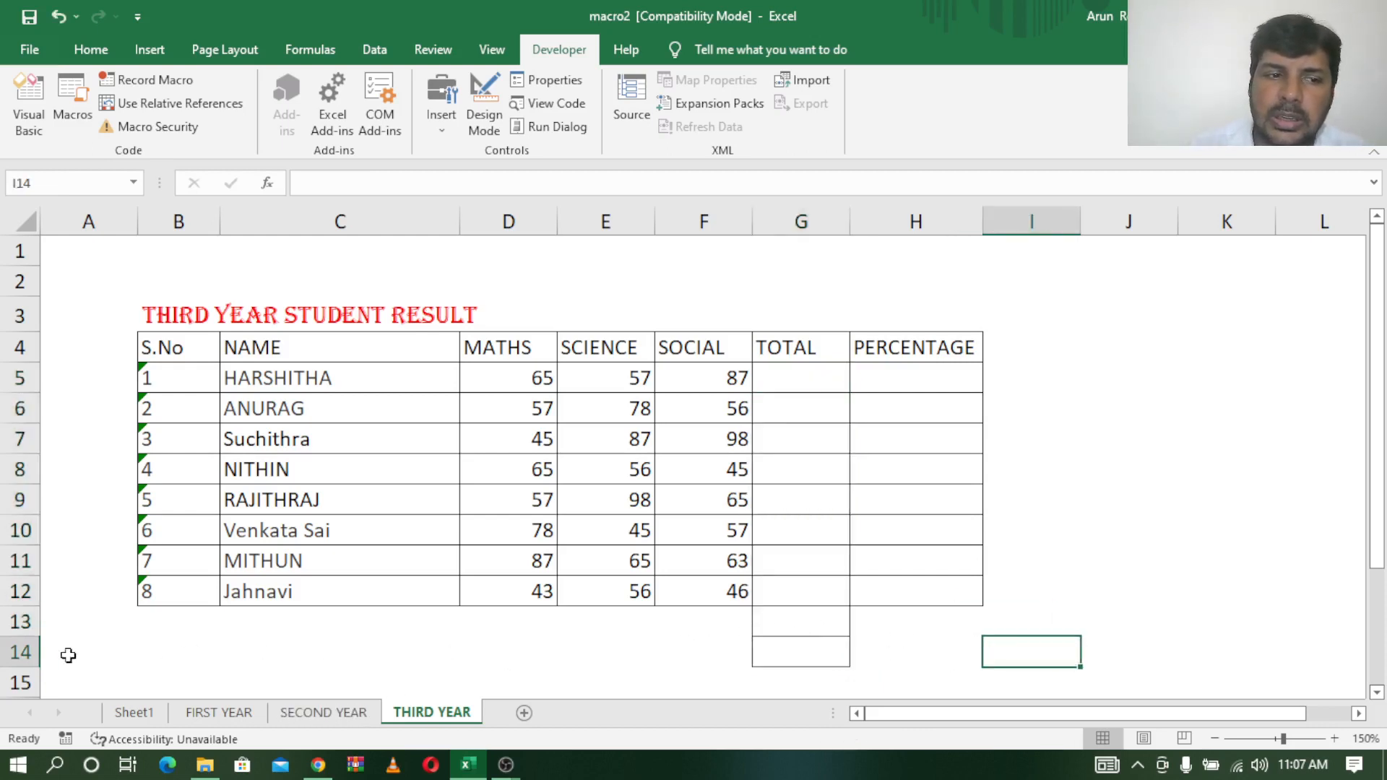
Step: Clear the totals in cells G5:G14 on the SECOND YEAR sheet
click(311, 714)
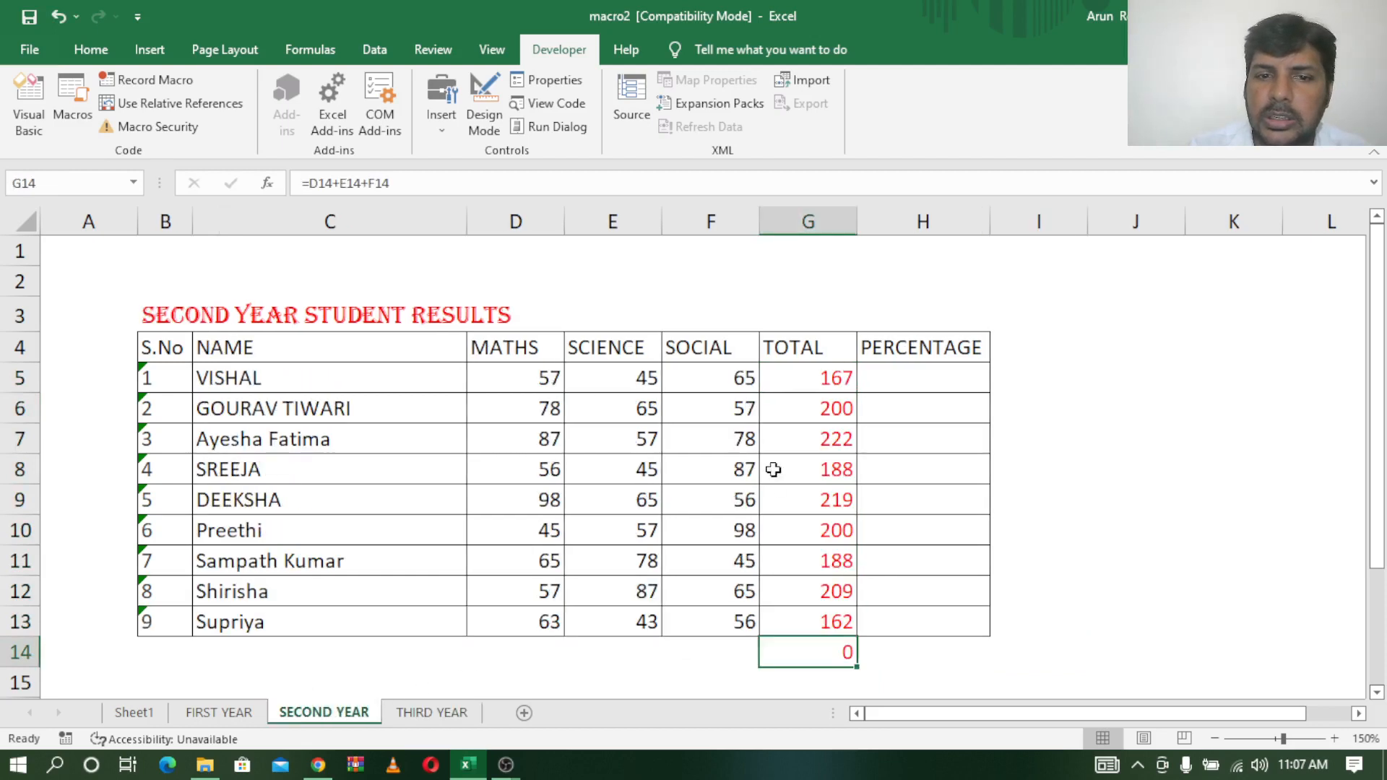
drag(836, 378, 836, 645)
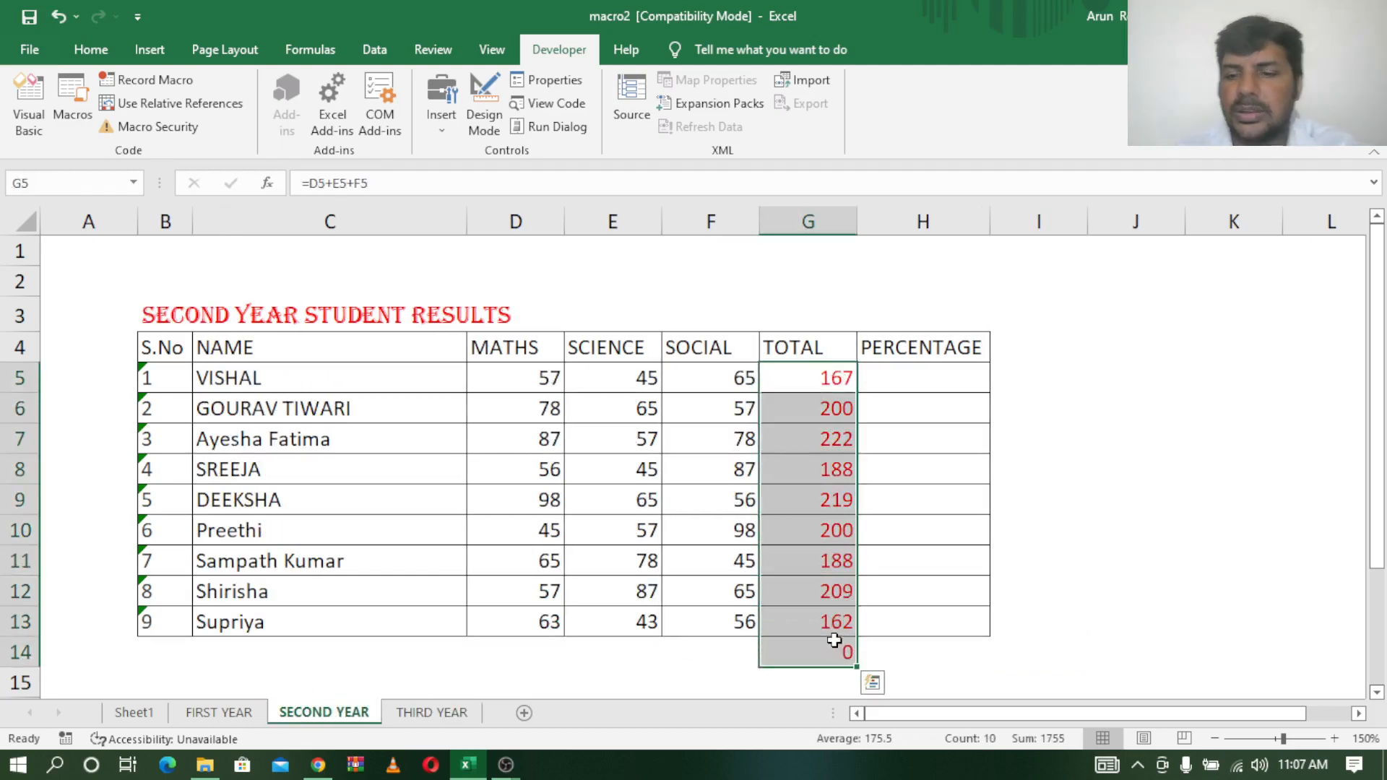
key(Home)
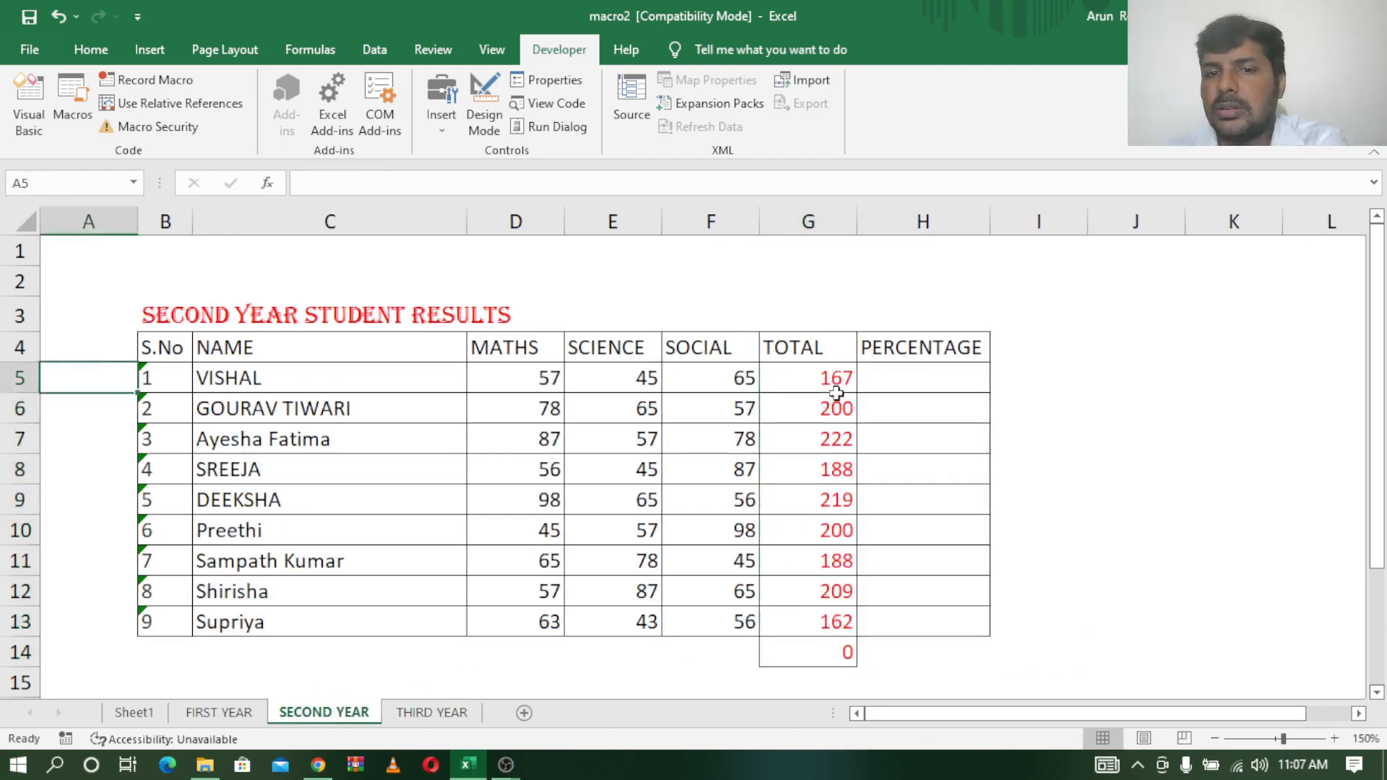
drag(826, 384, 836, 657)
key(Delete)
click(683, 681)
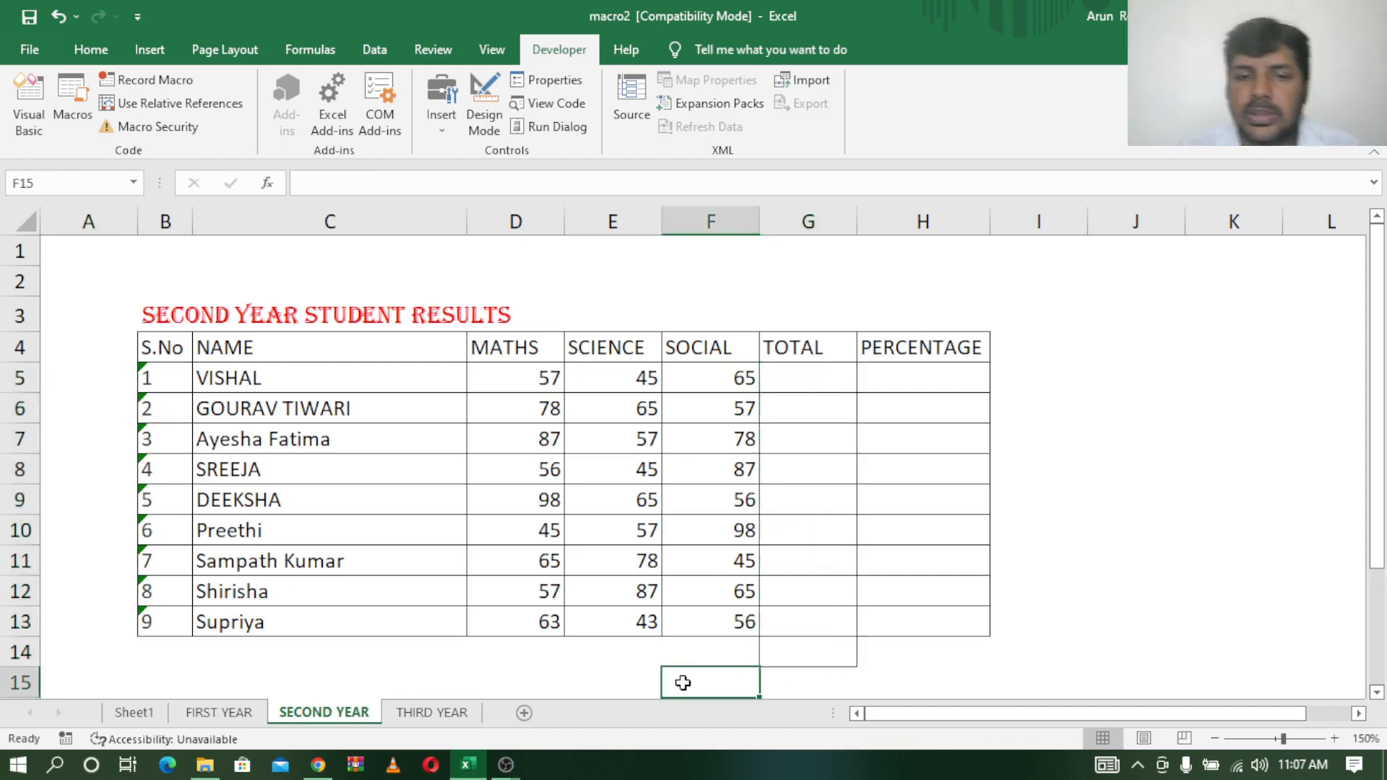
Step: Delete row 14 below the student table on the SECOND YEAR sheet
right_click(22, 657)
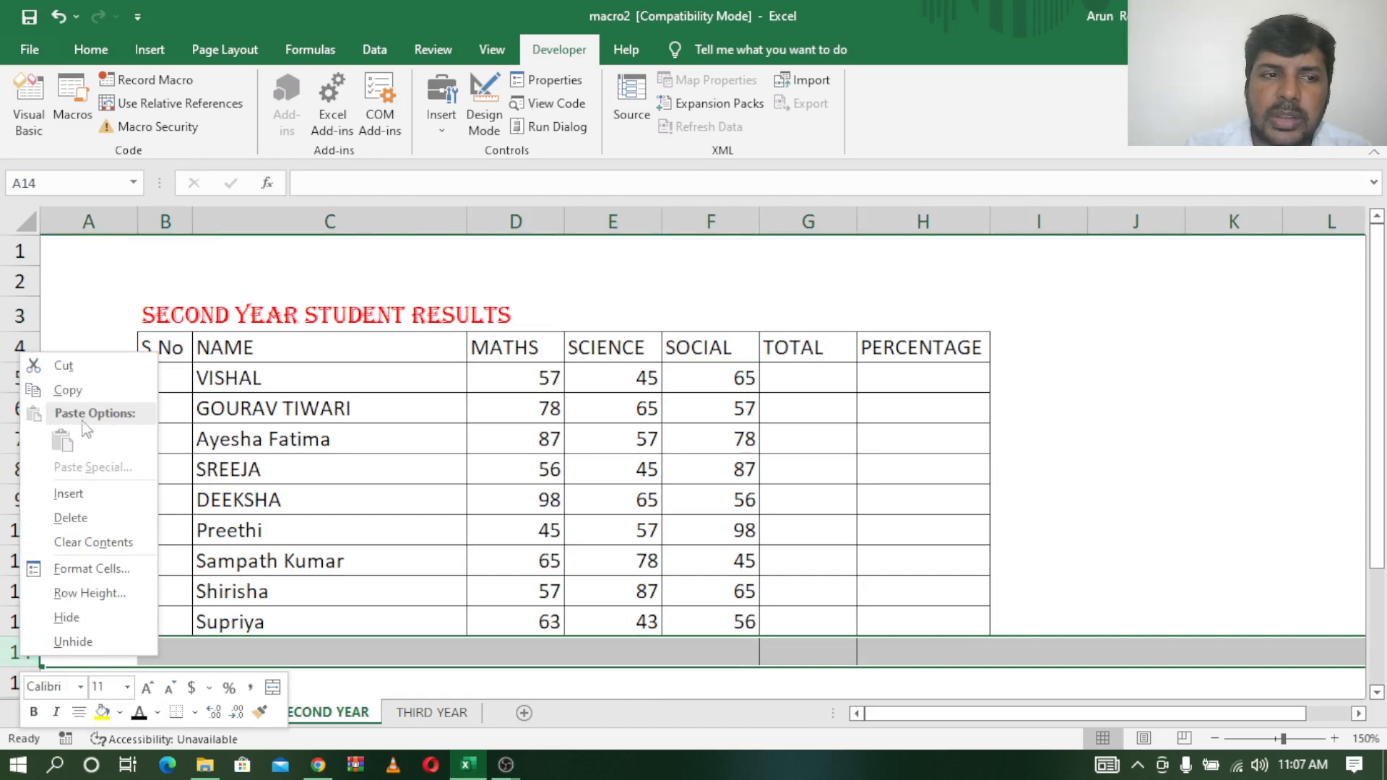
click(81, 512)
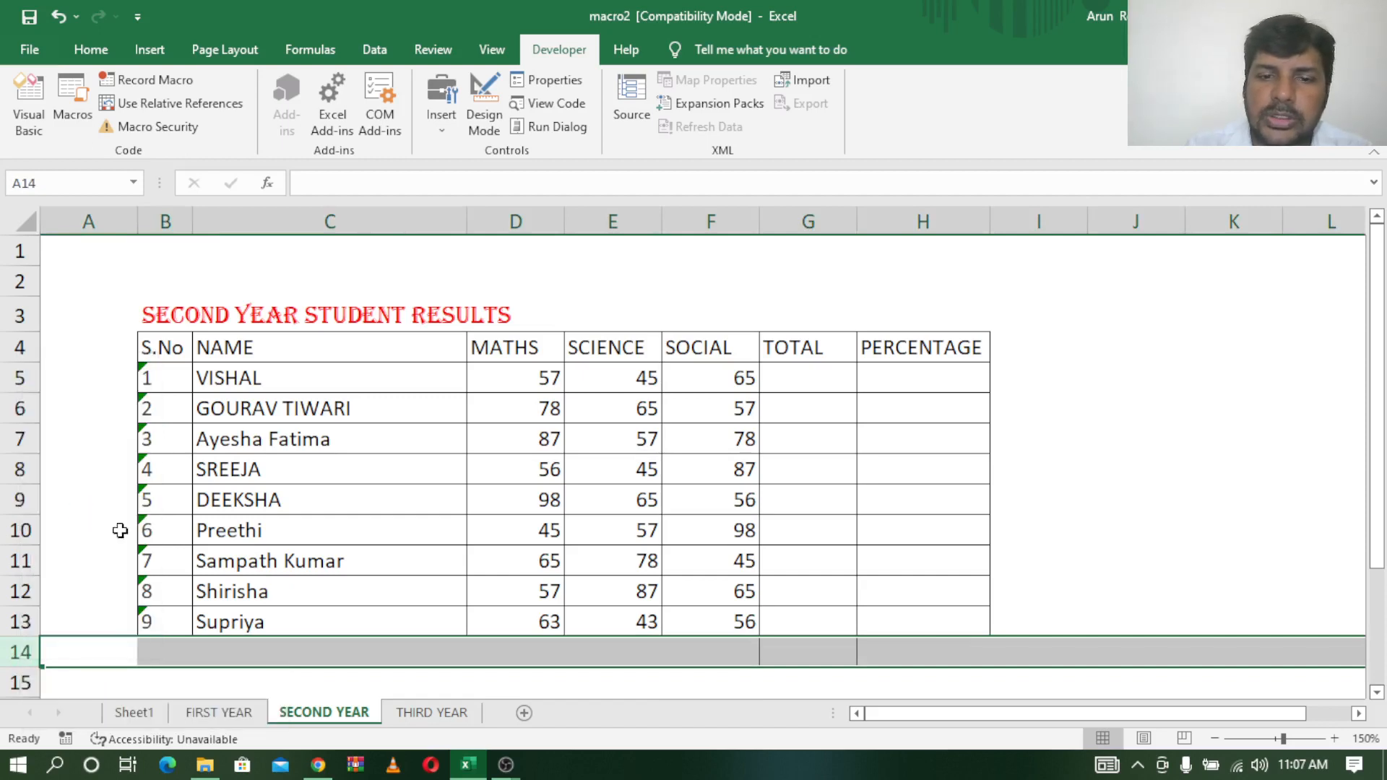
click(916, 676)
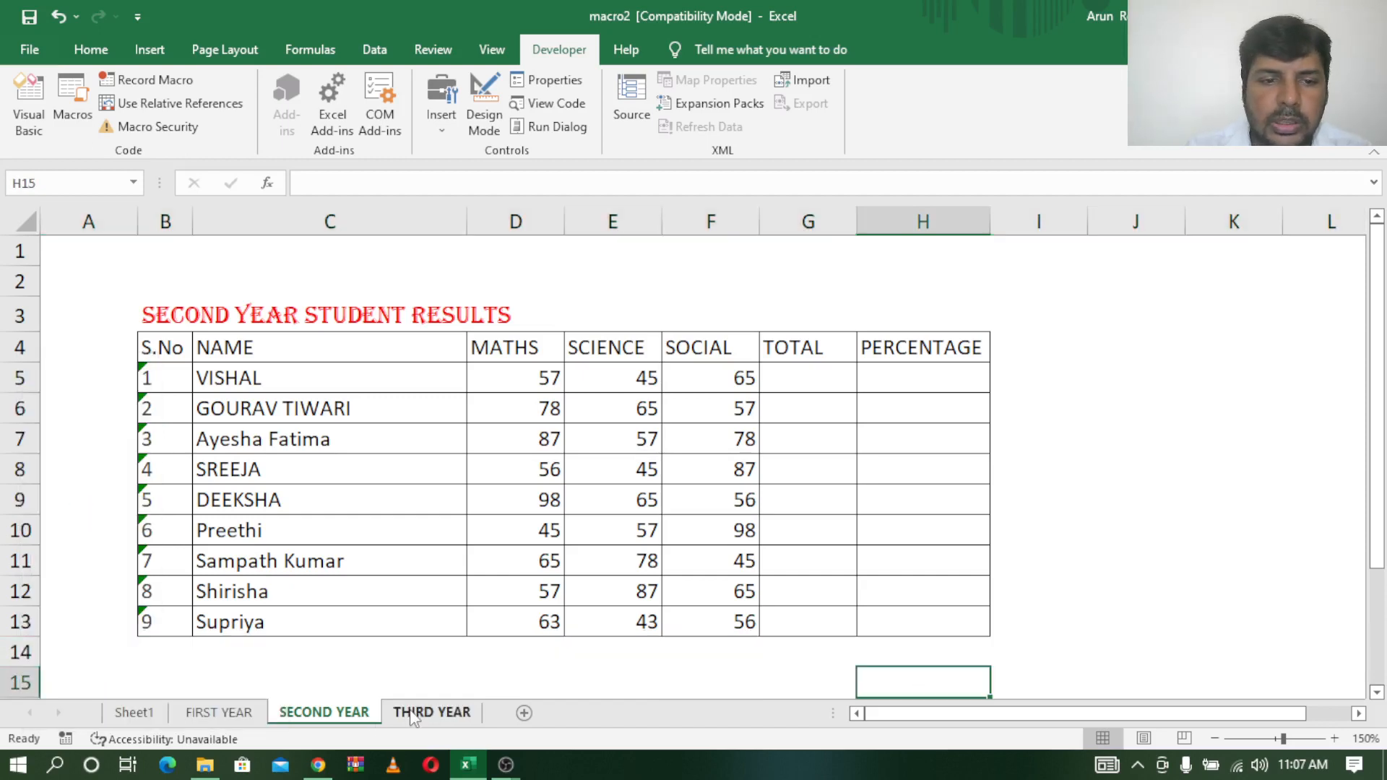
Step: Delete rows 13 and 14 below the student table on the THIRD YEAR sheet
click(417, 712)
drag(21, 629, 22, 653)
right_click(22, 652)
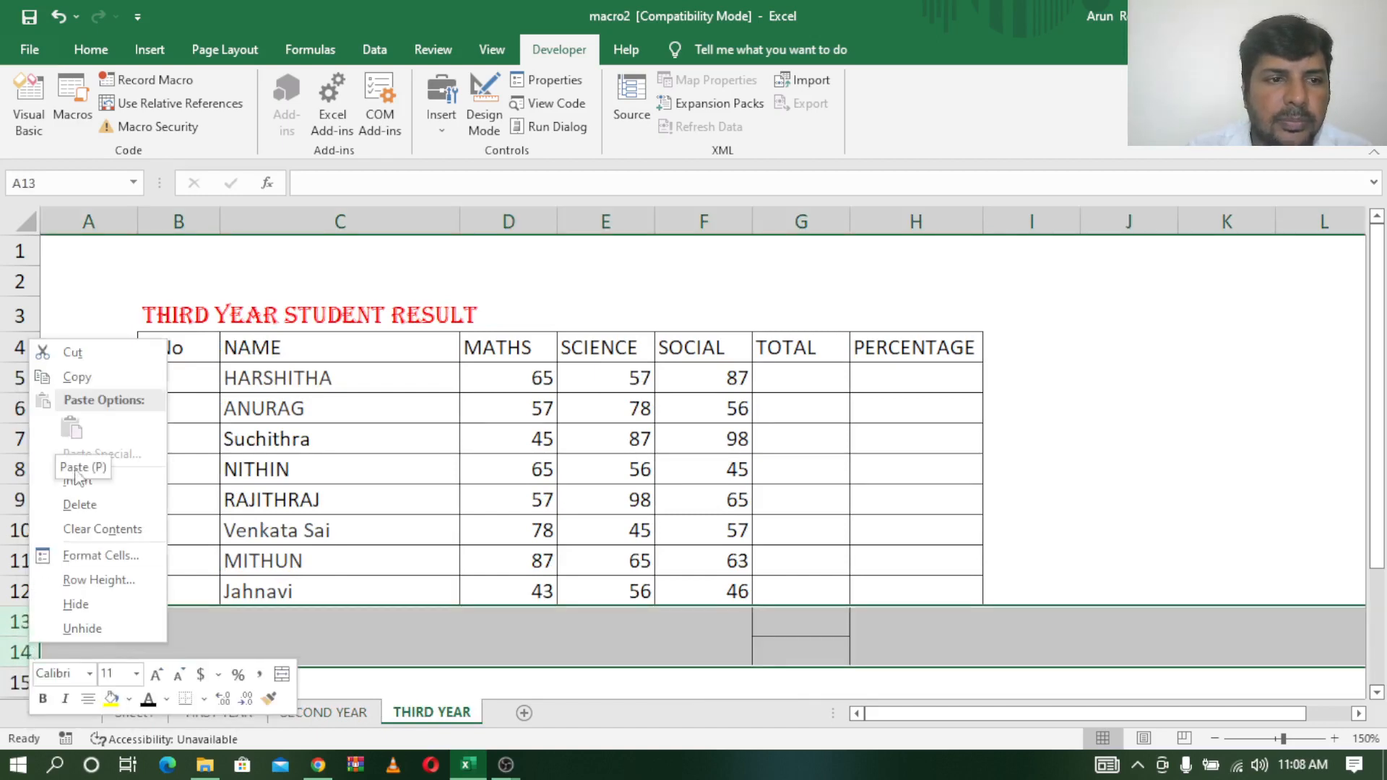
click(80, 505)
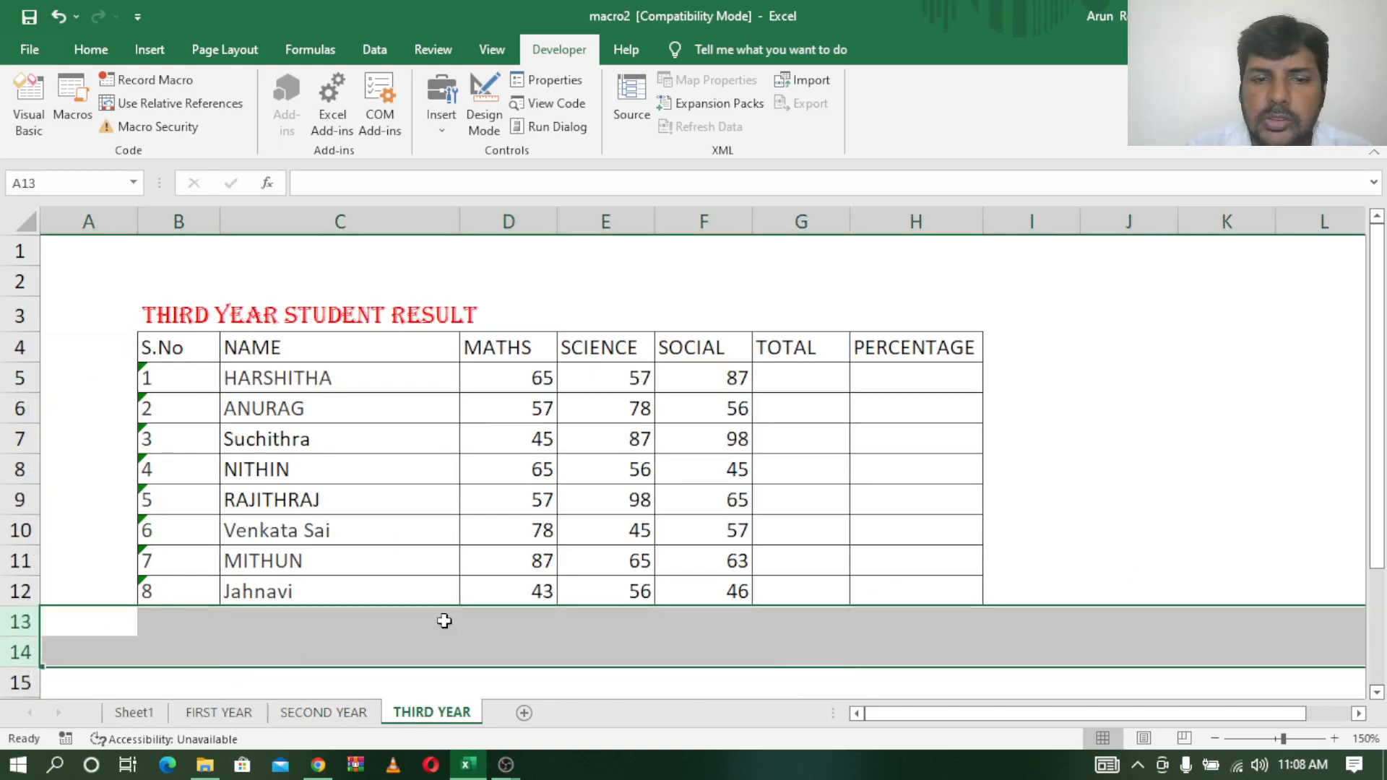
Step: Clear the totals in cells G5:G14 on the FIRST YEAR sheet
click(224, 712)
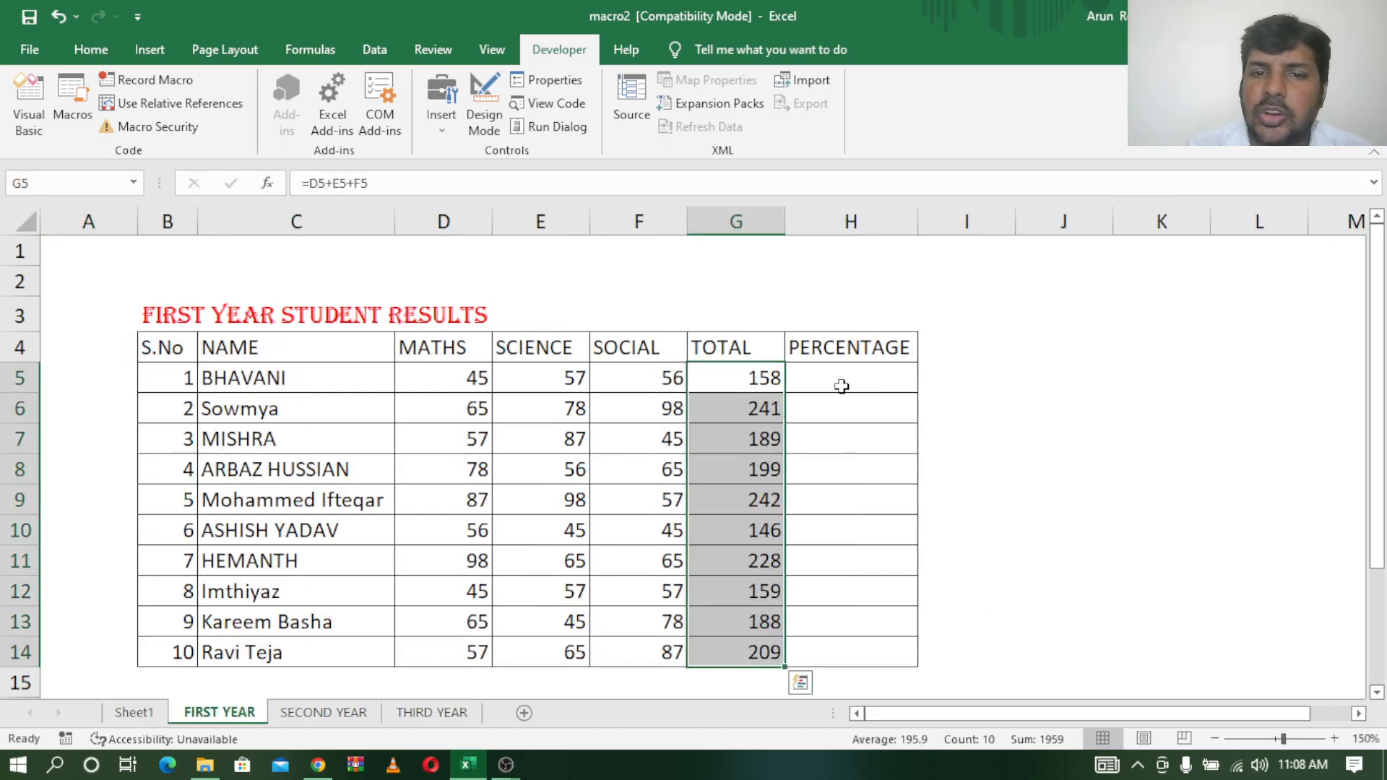
drag(764, 383, 769, 647)
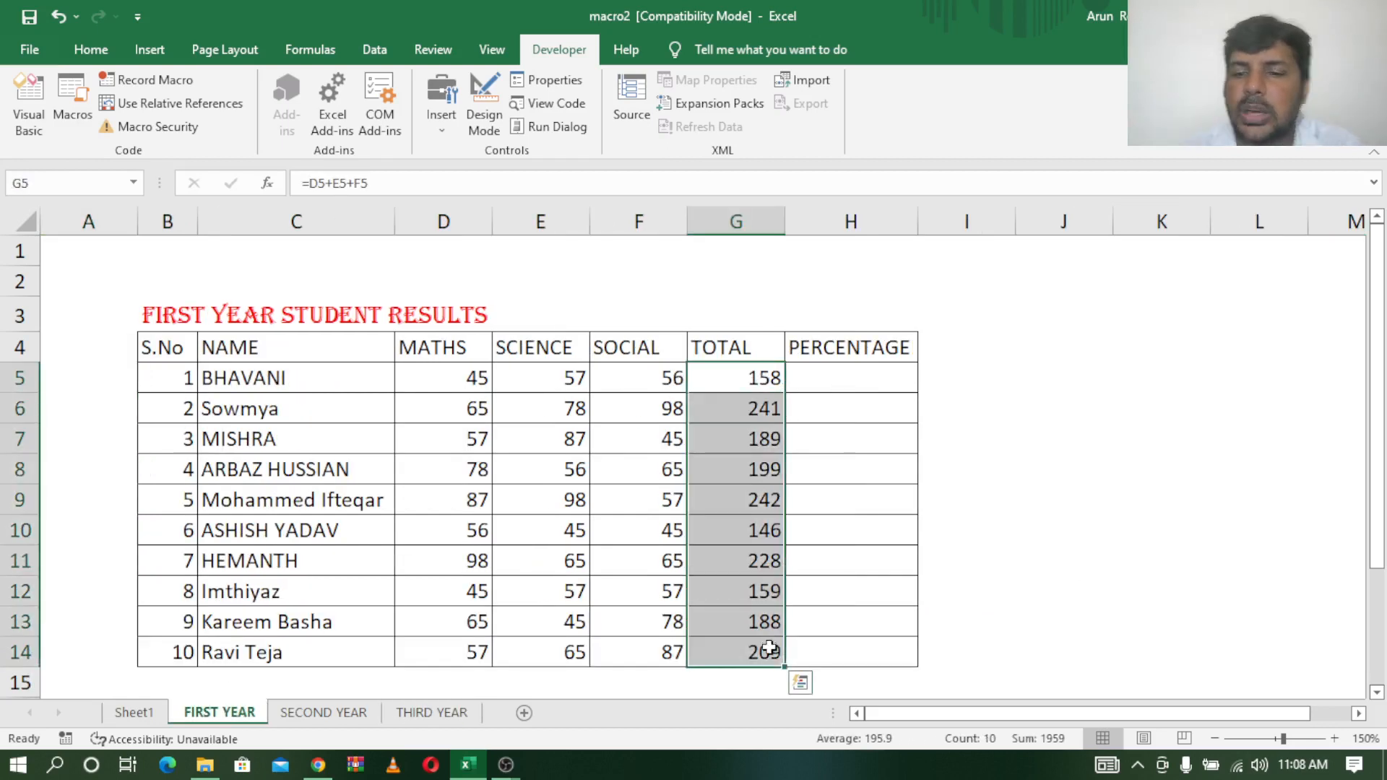
key(Delete)
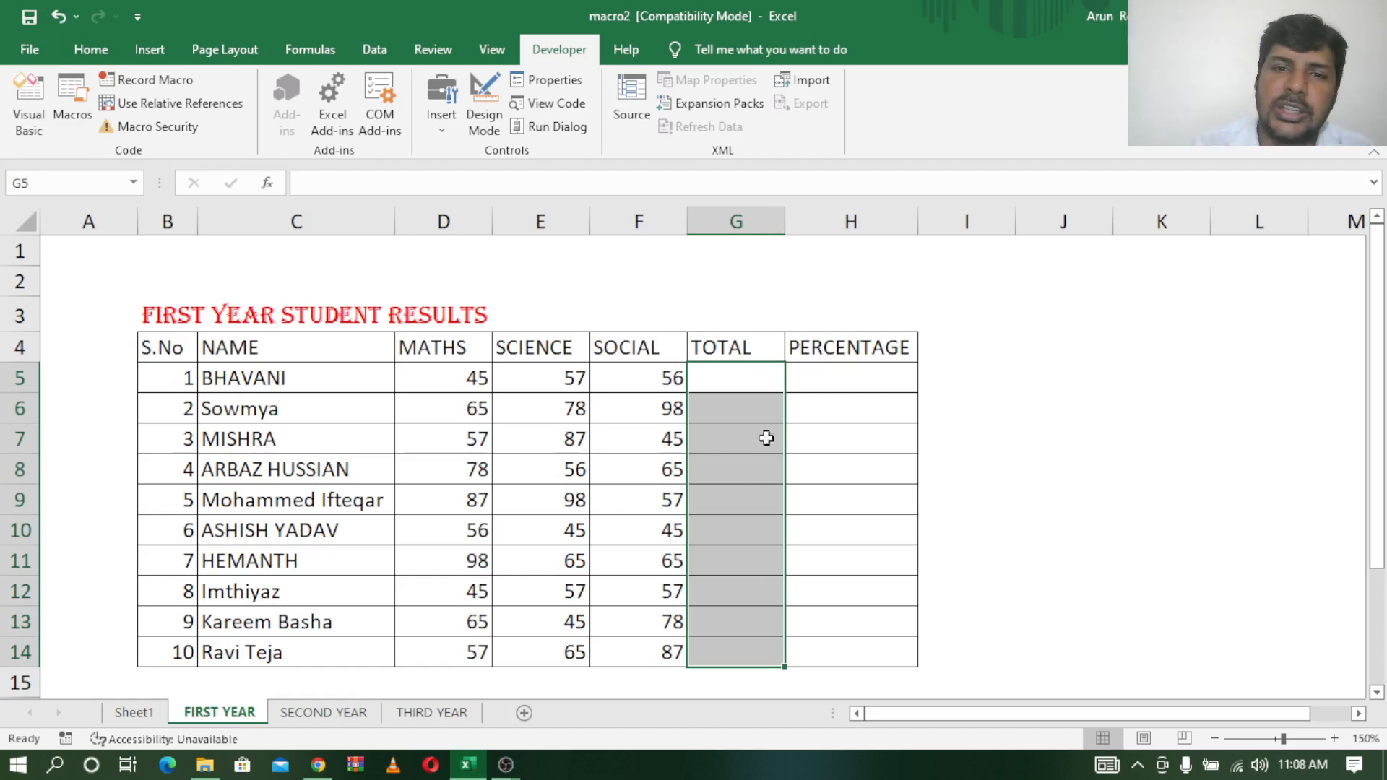
Step: Start recording a macro named CALCULATE from cell G5, with shortcut Ctrl+Shift+C and stored in This Workbook
click(751, 388)
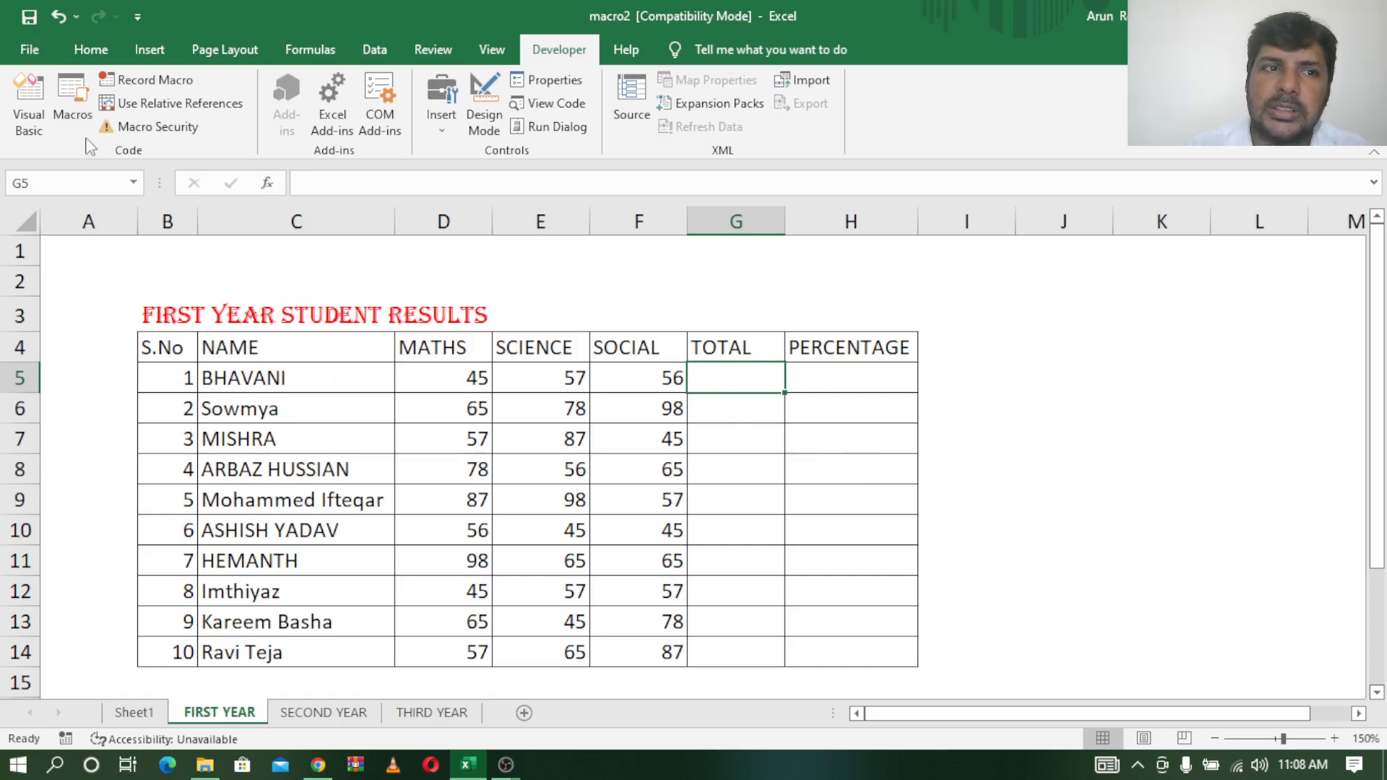
click(148, 81)
key(BackSpace)
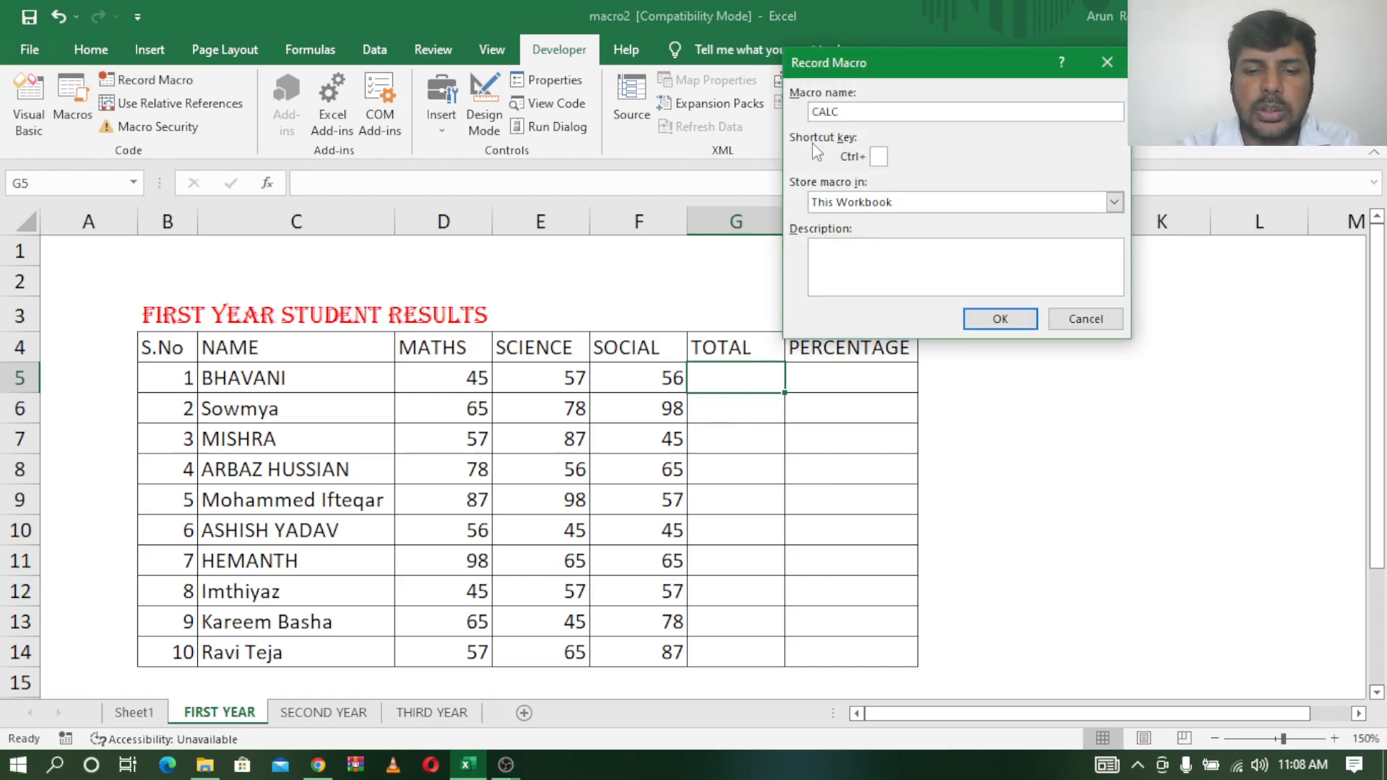
text(CALCULATE)
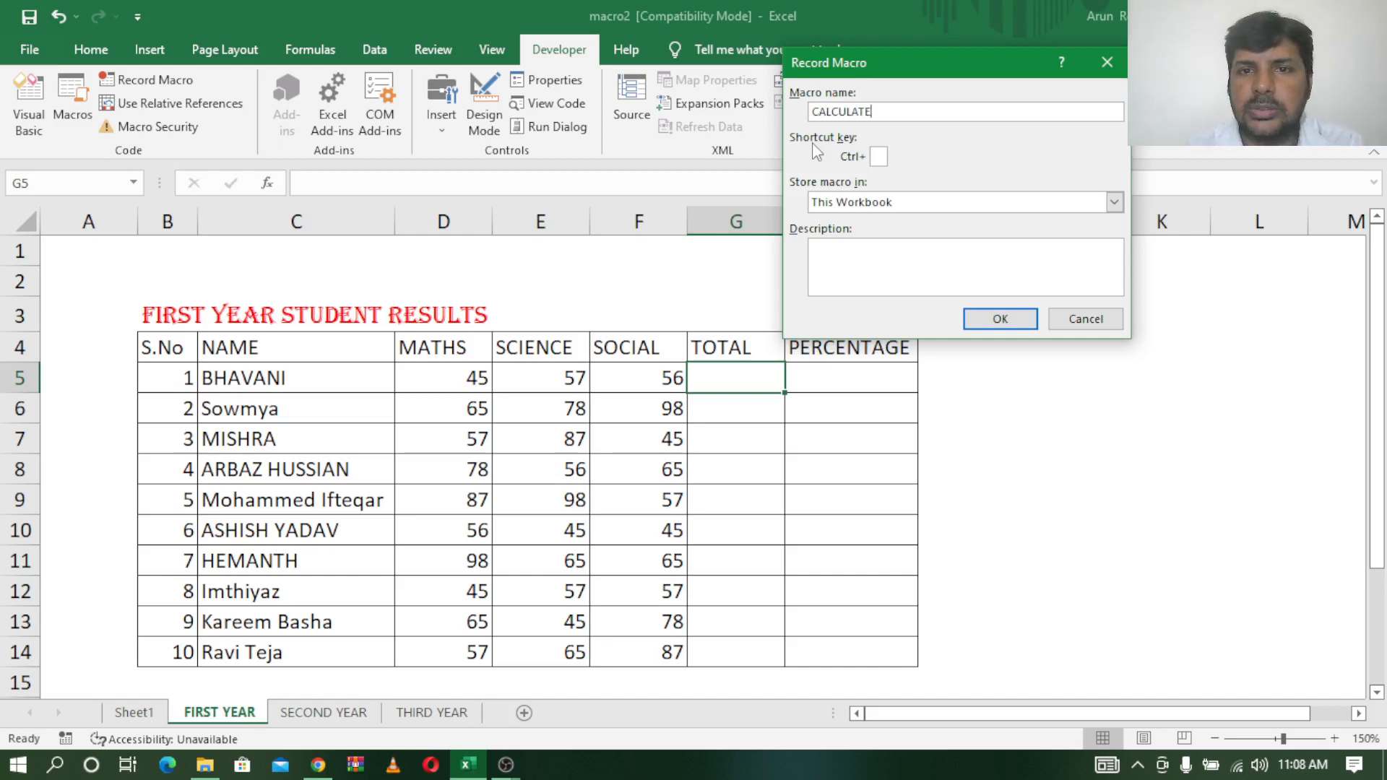
click(881, 156)
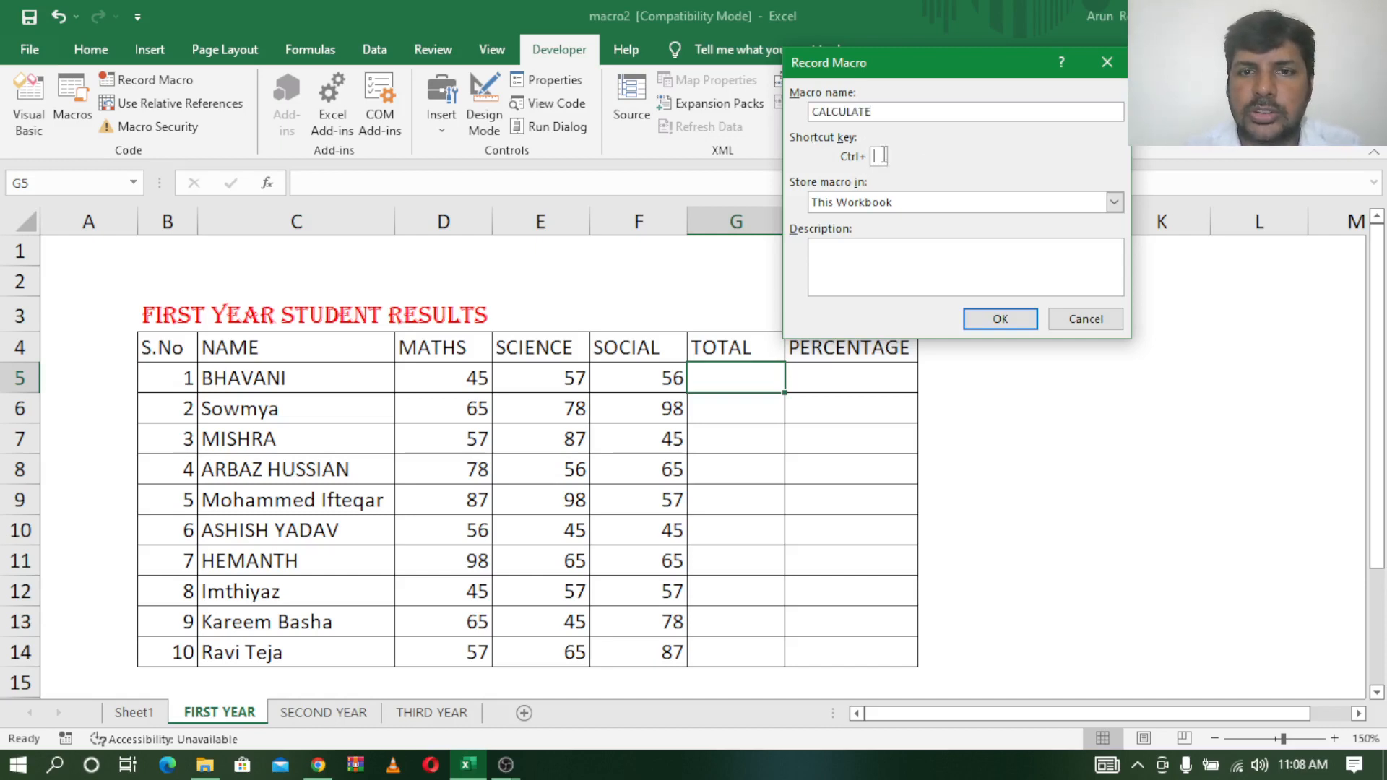
text(C)
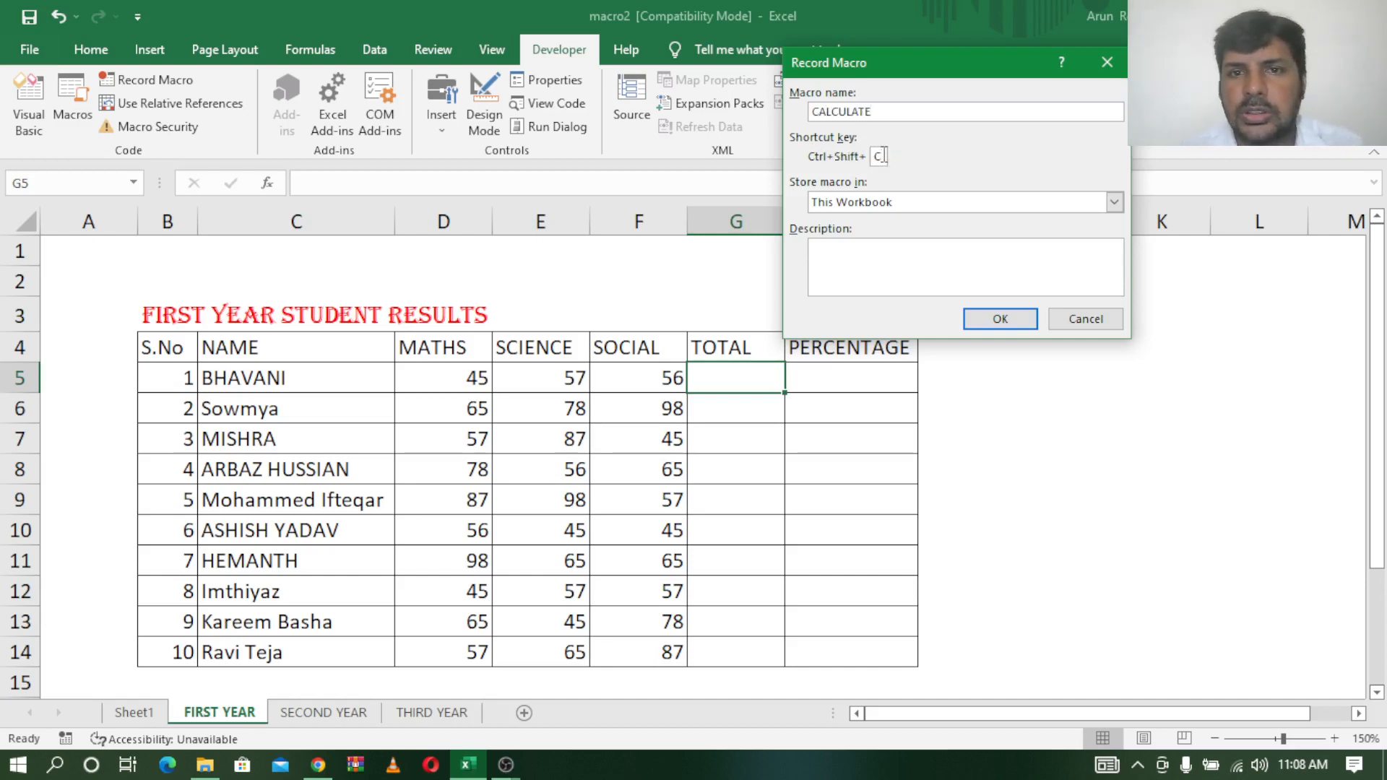
click(1000, 320)
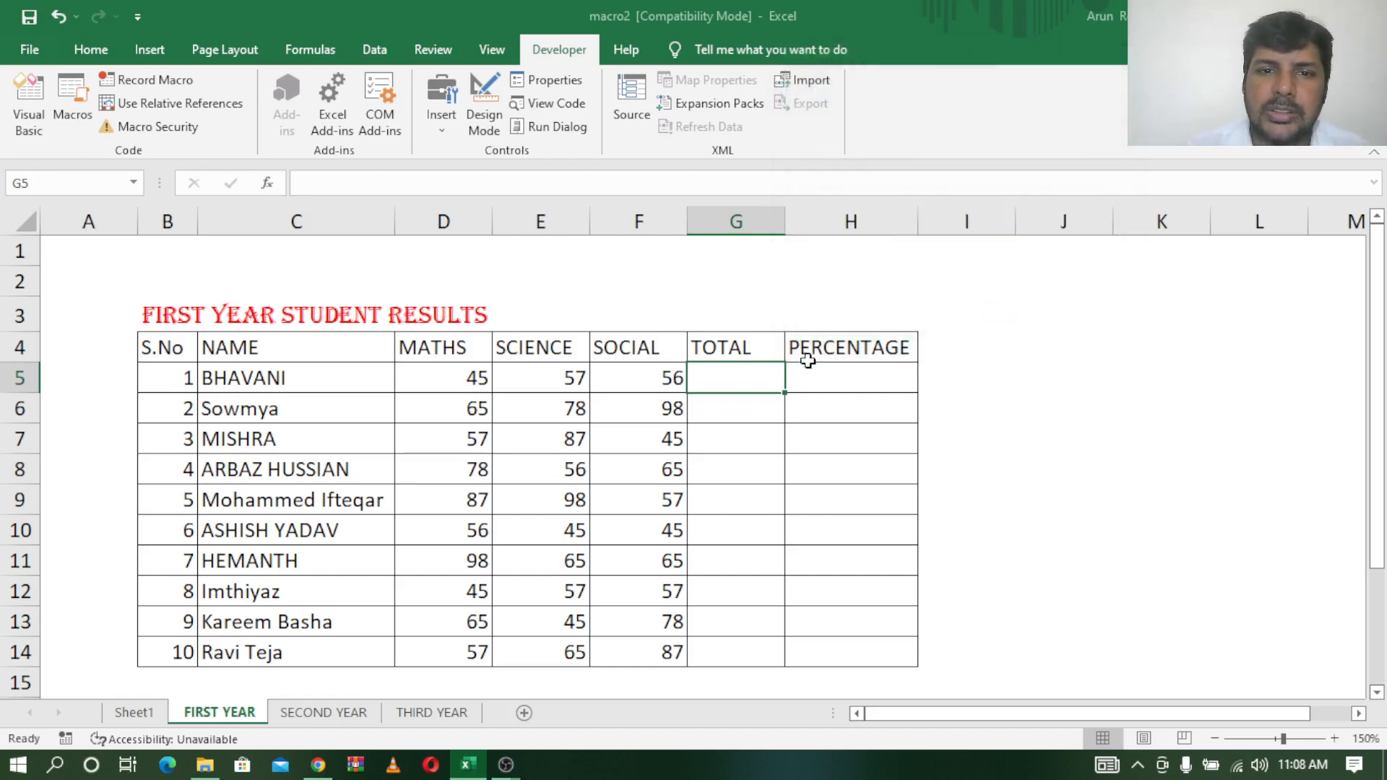
Step: Enter the total formula =D5+E5+F5 in cell G5 of the FIRST YEAR sheet
text(=)
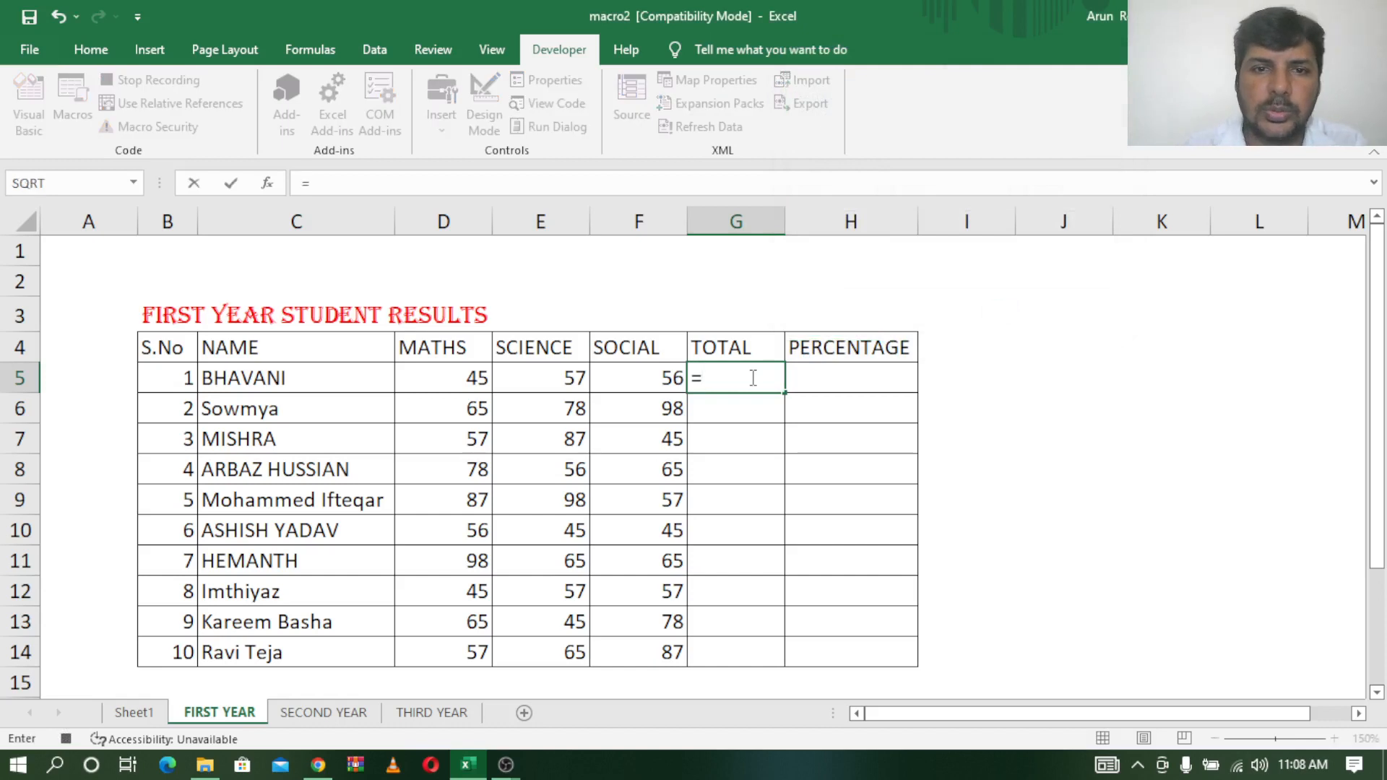
click(471, 378)
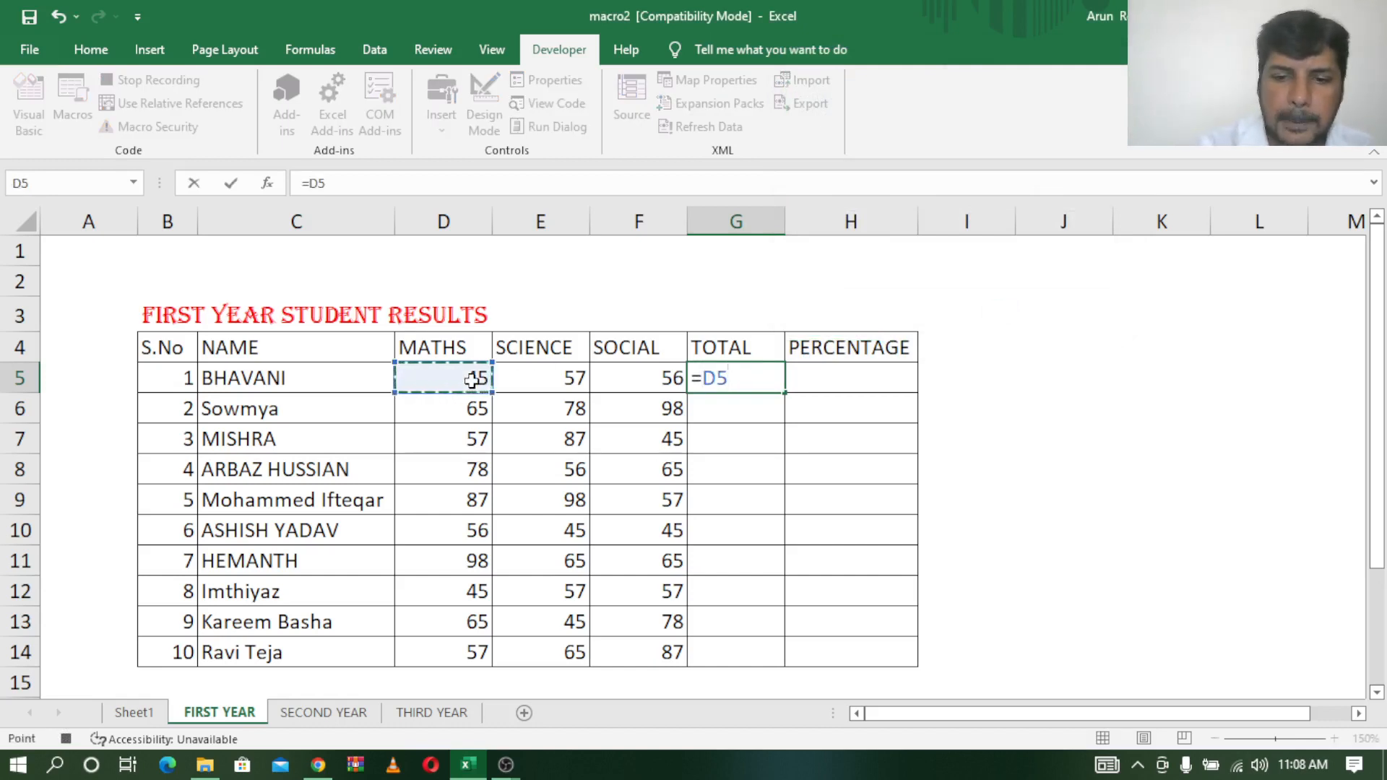
text(+)
click(554, 383)
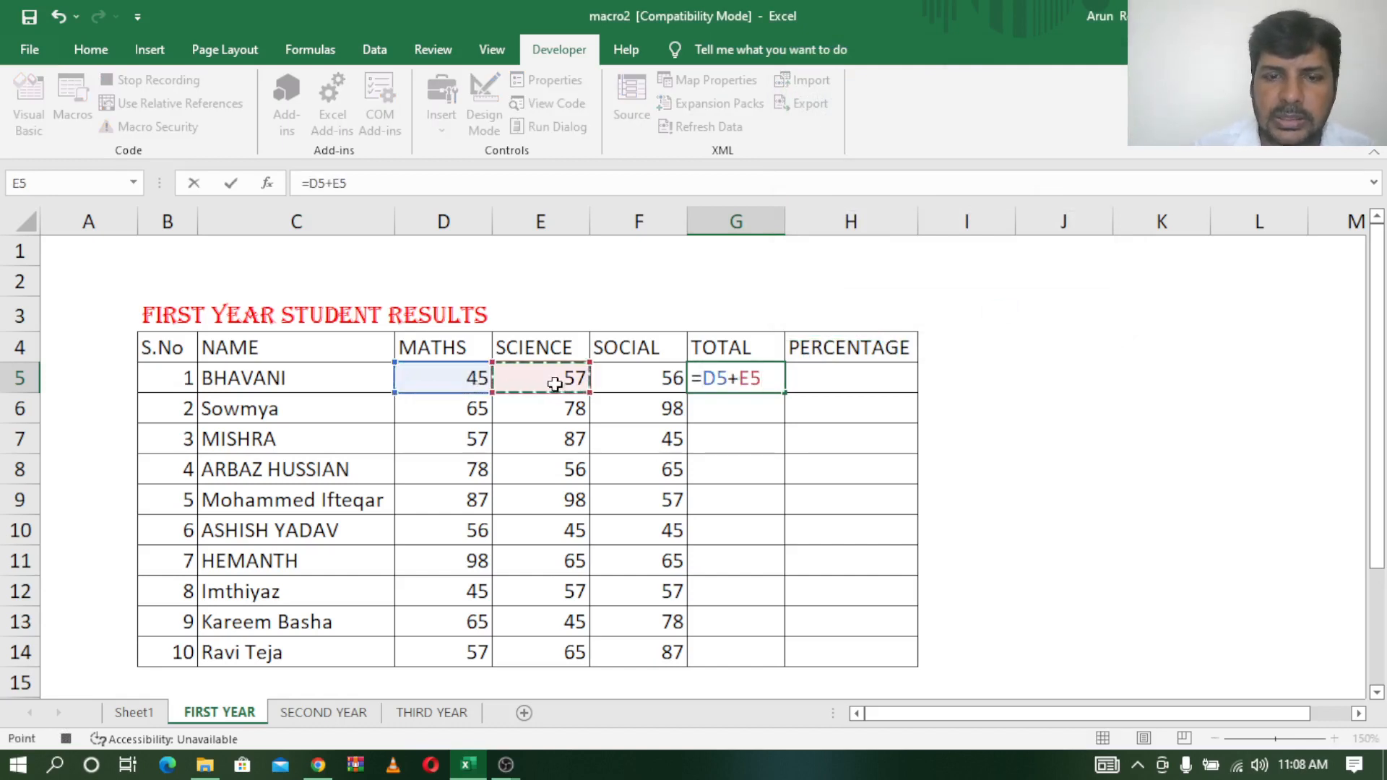
text(+)
click(635, 376)
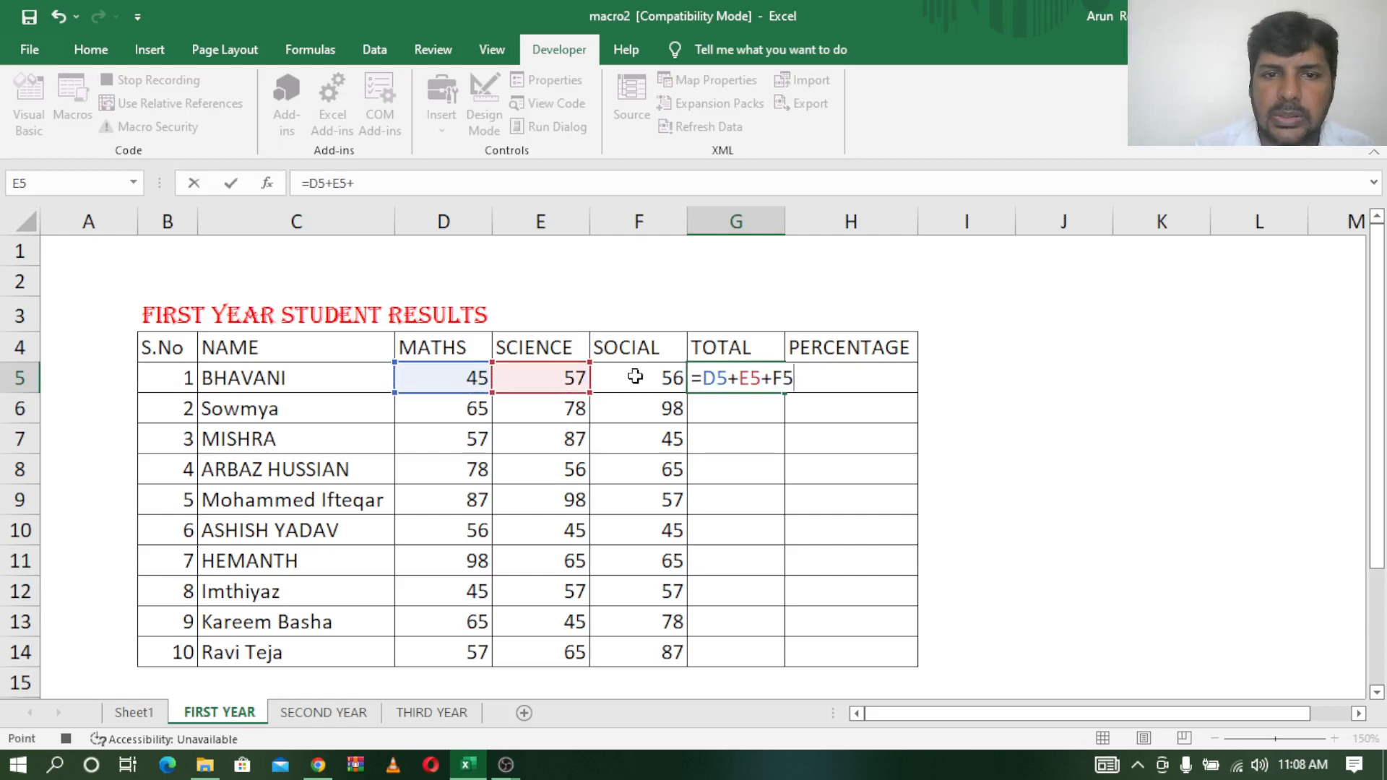
key(ctrl+Return)
key(Return)
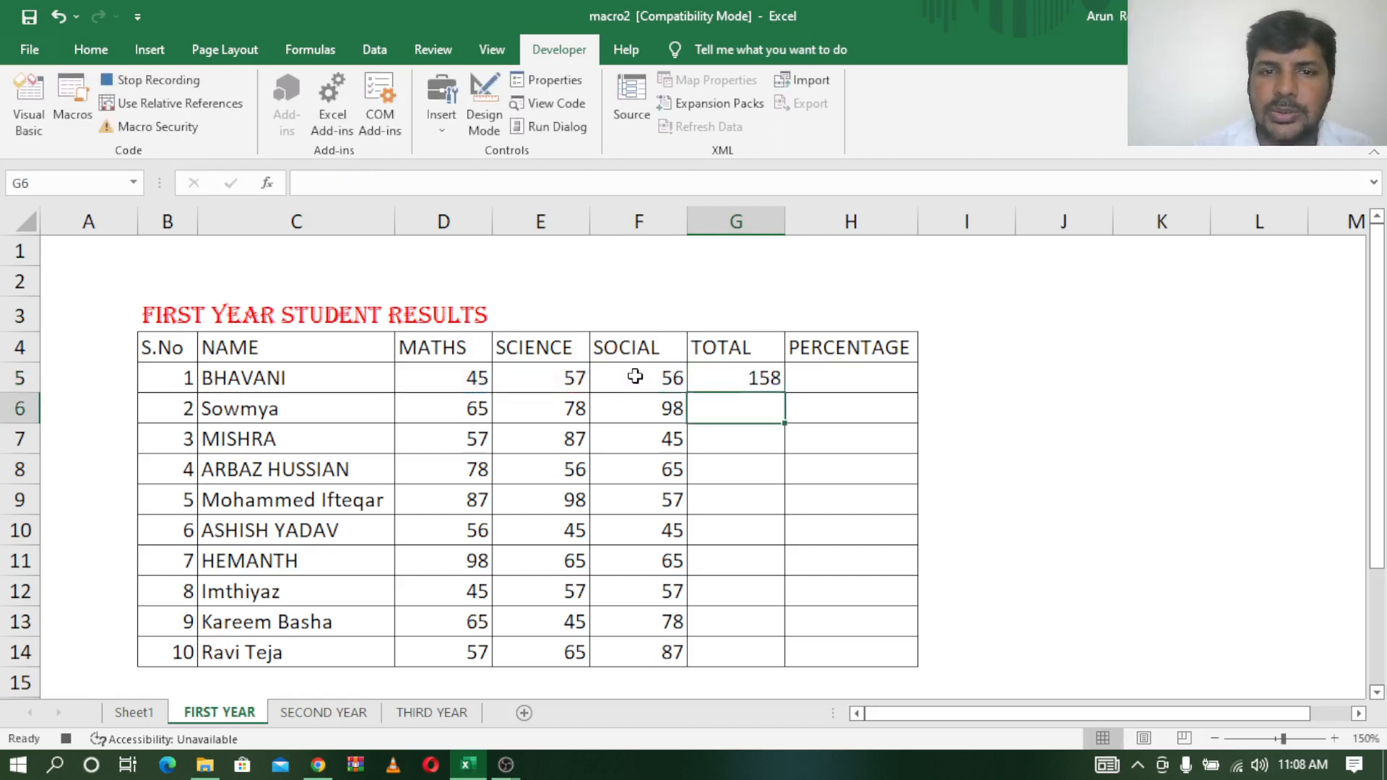
Step: Copy the total formula in G5 and go to F14, the last mark in the SOCIAL column
click(736, 381)
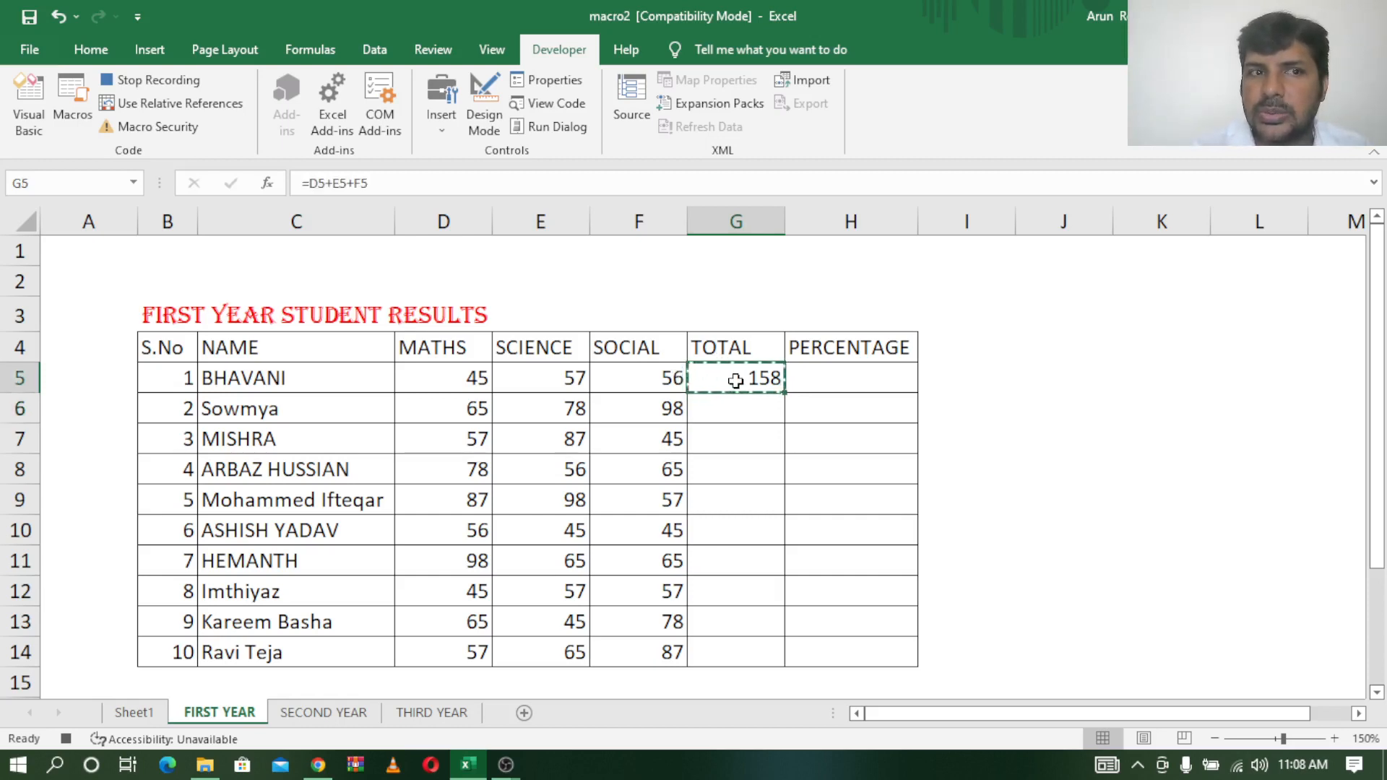
key(Left)
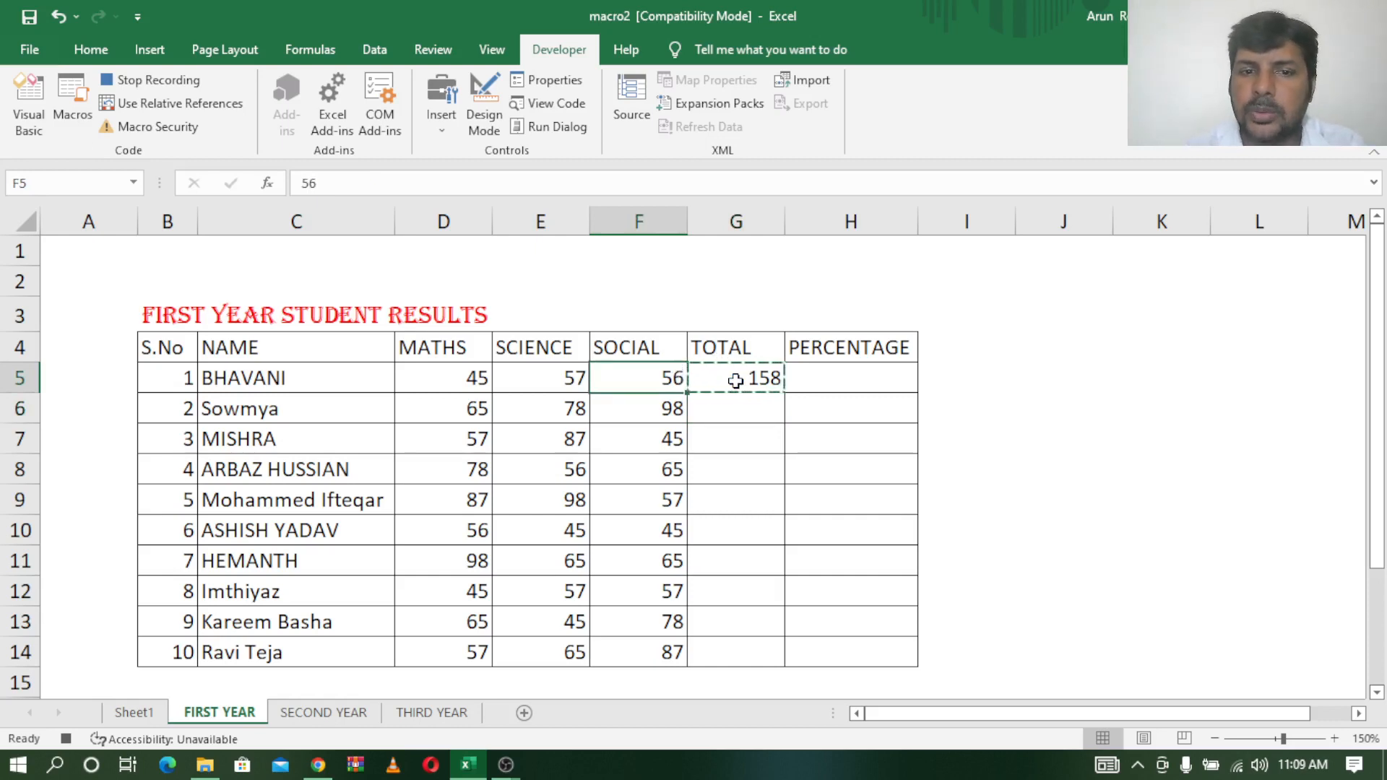
key(ctrl+Down)
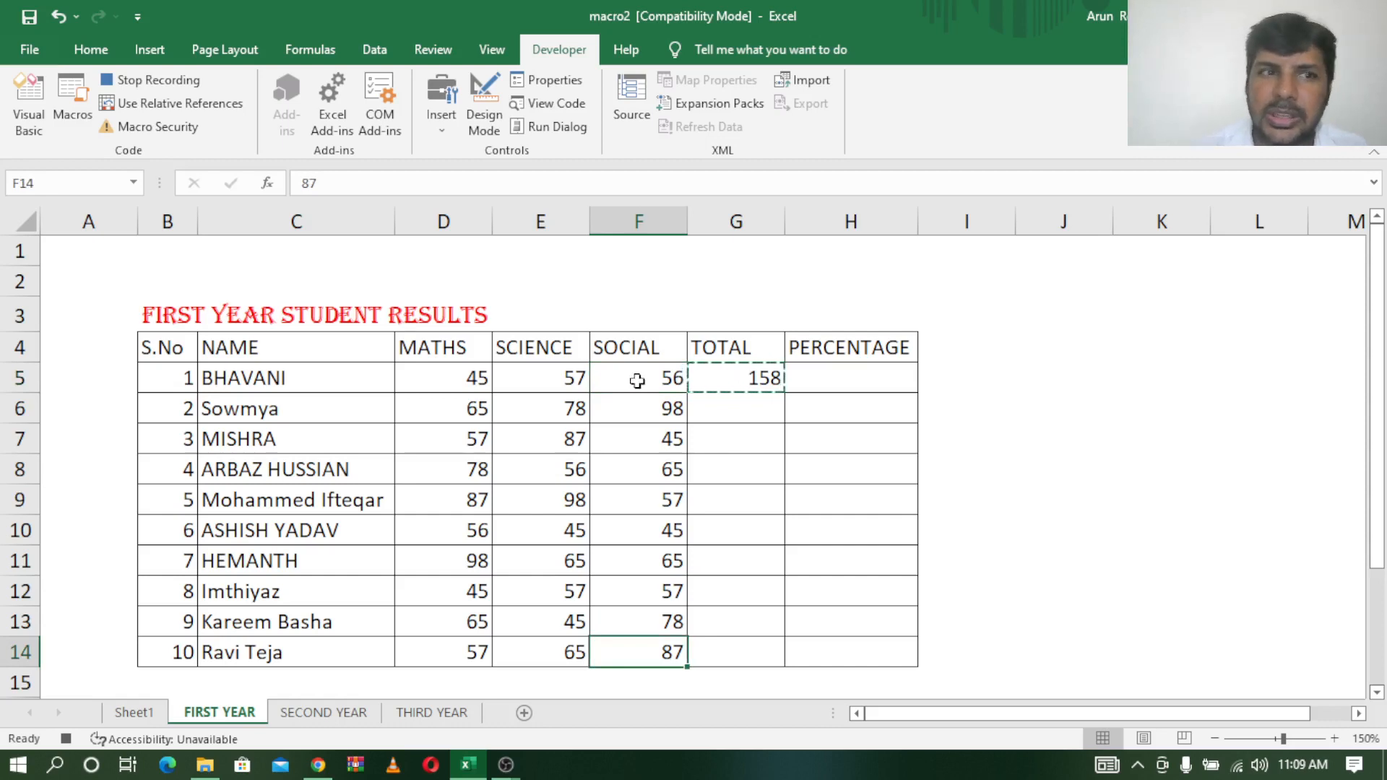
Step: Paste the copied formula over G5:G14, with relative references switched on only for this part of the recording
click(180, 110)
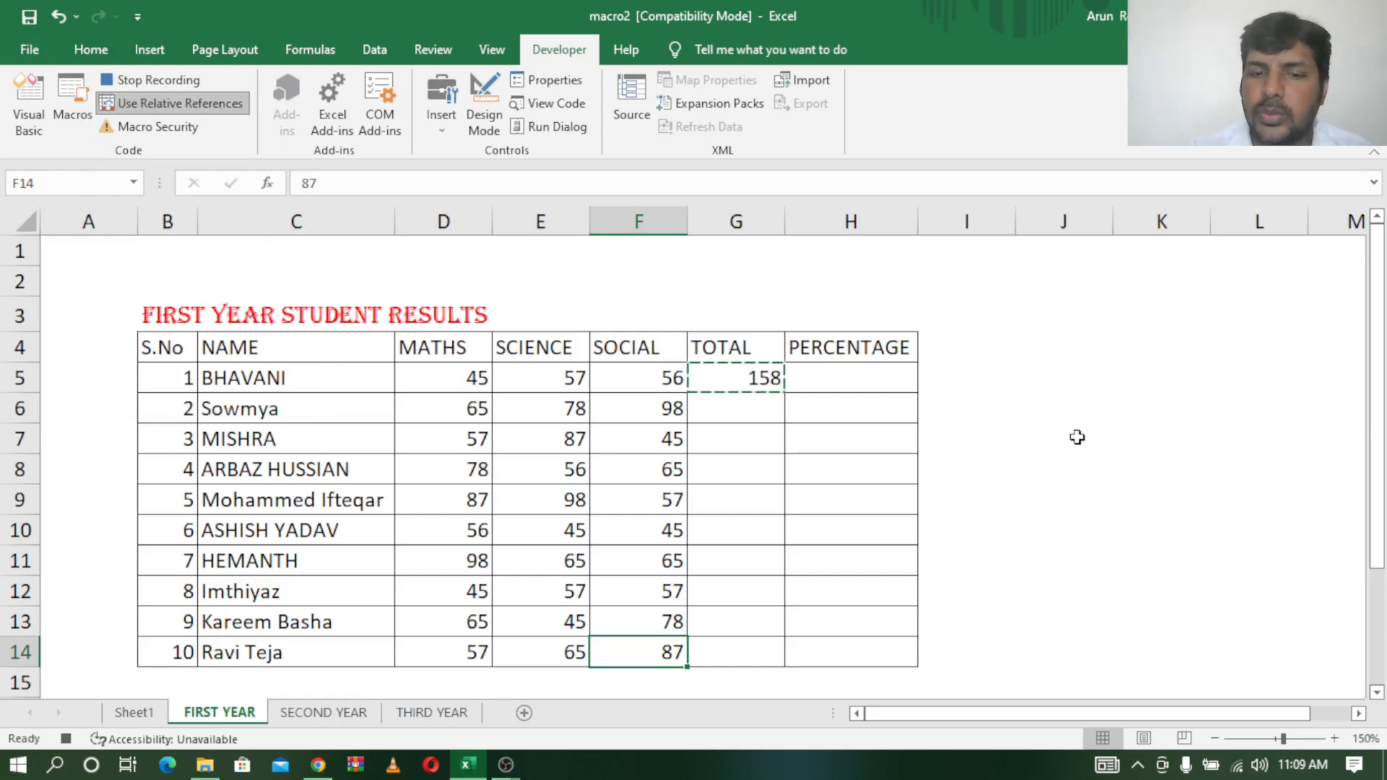
key(Right)
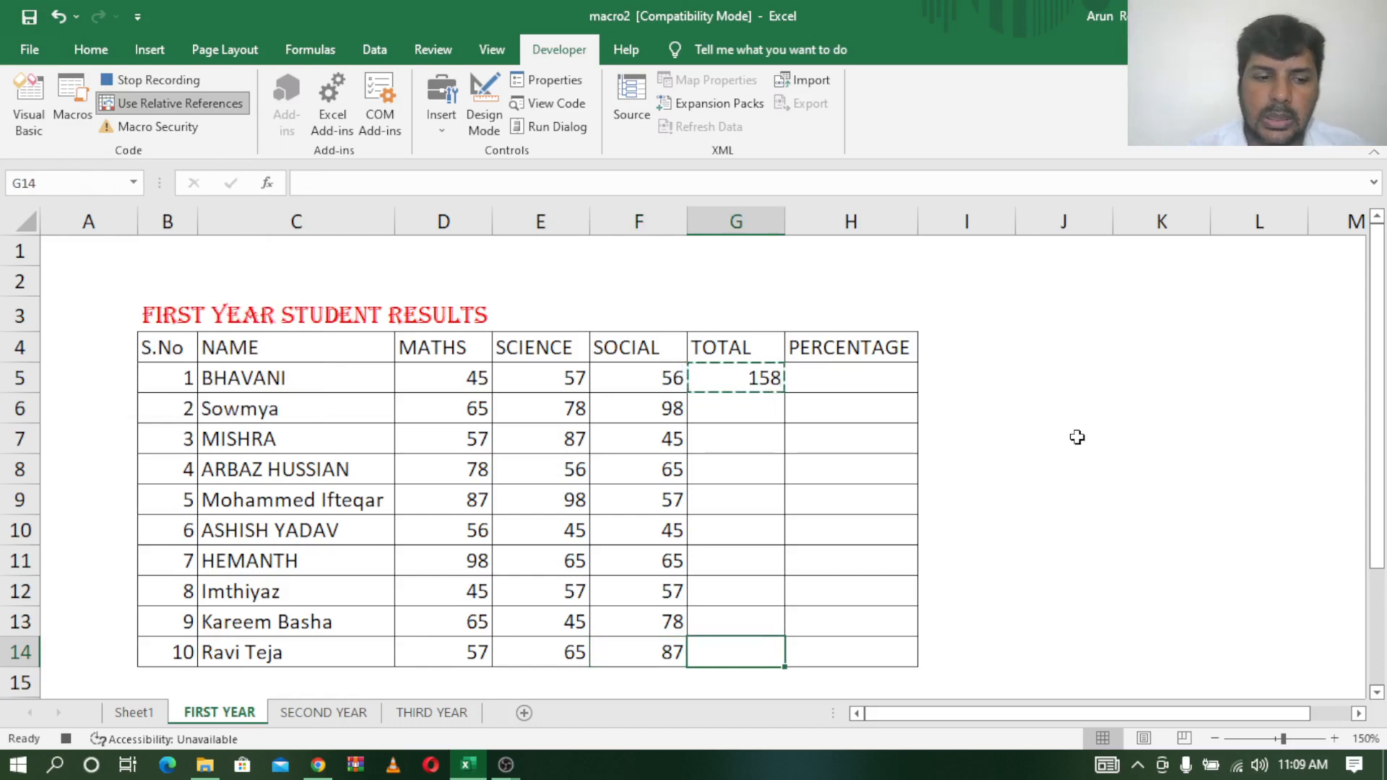
key(ctrl+shift+Up)
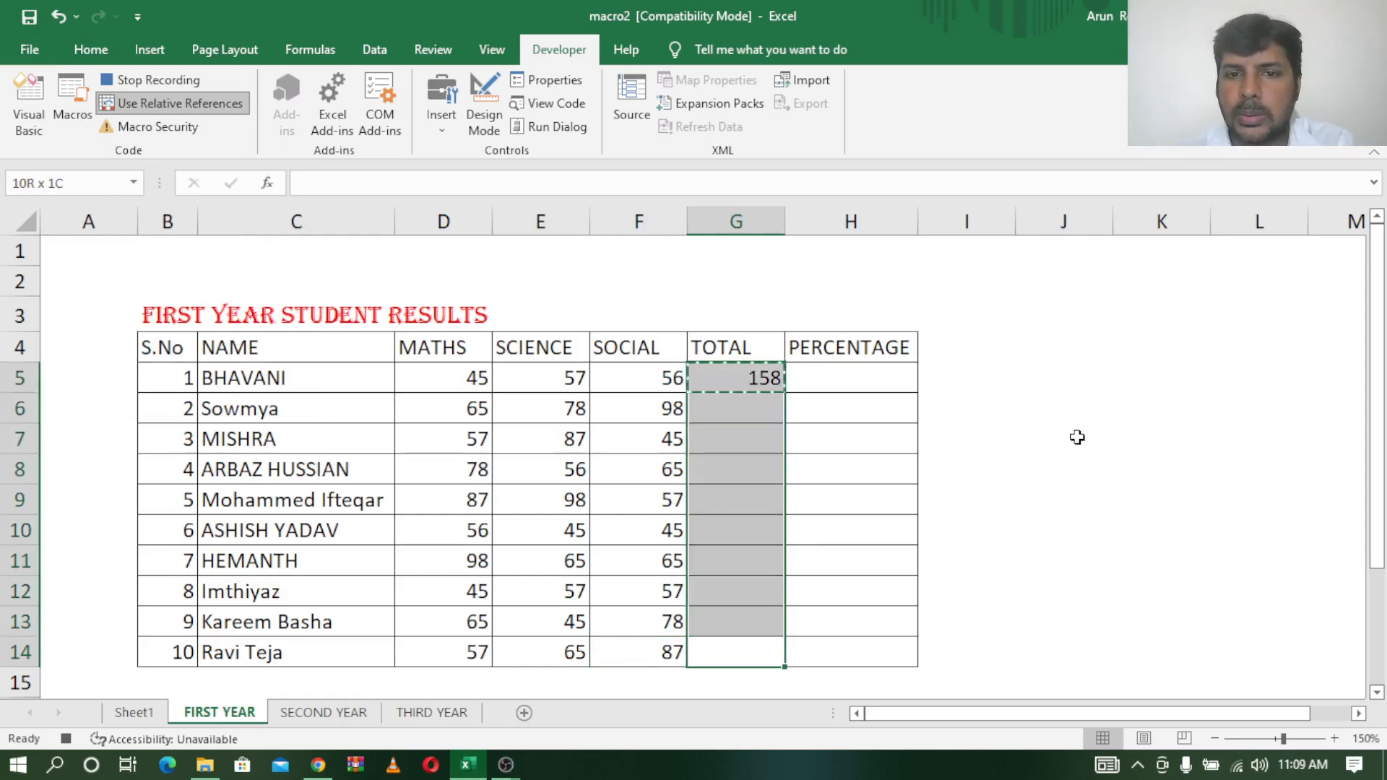
key(ctrl+v)
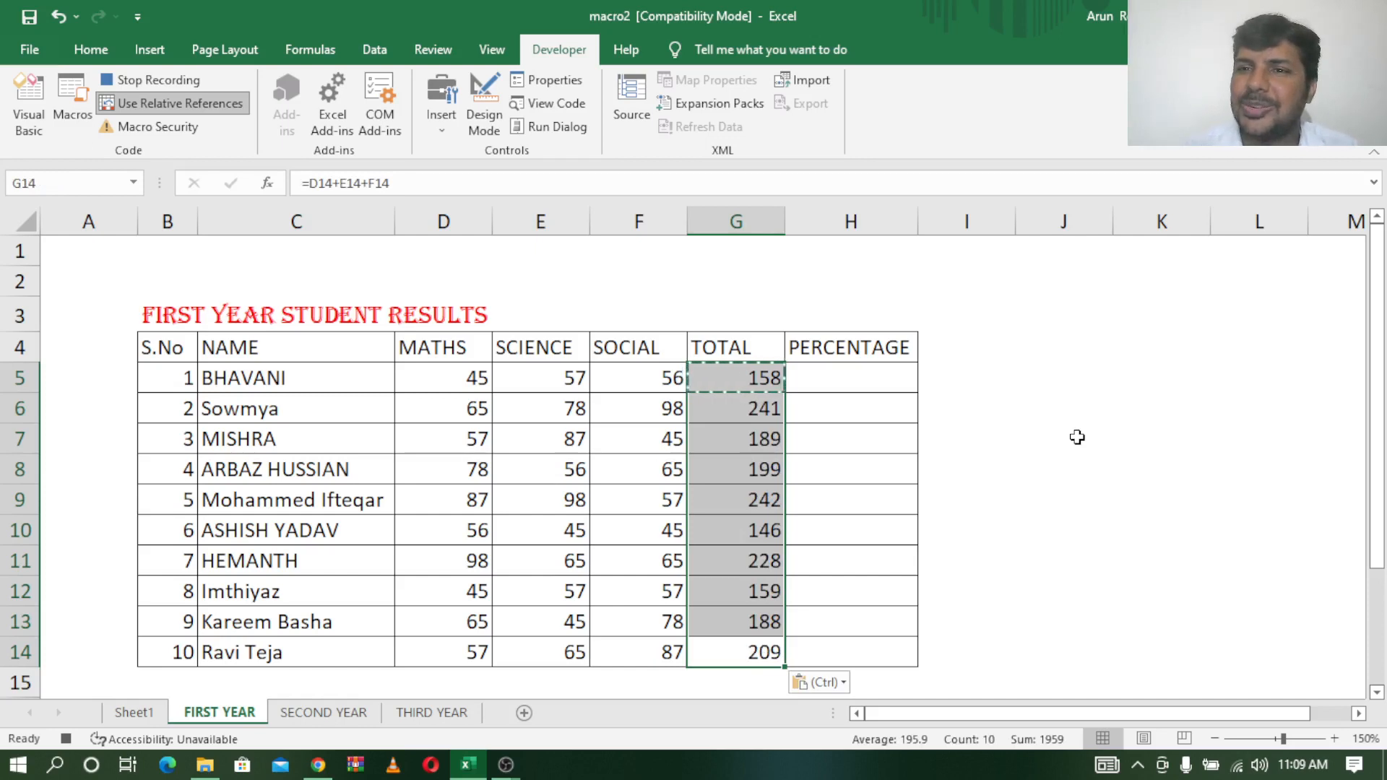
click(185, 109)
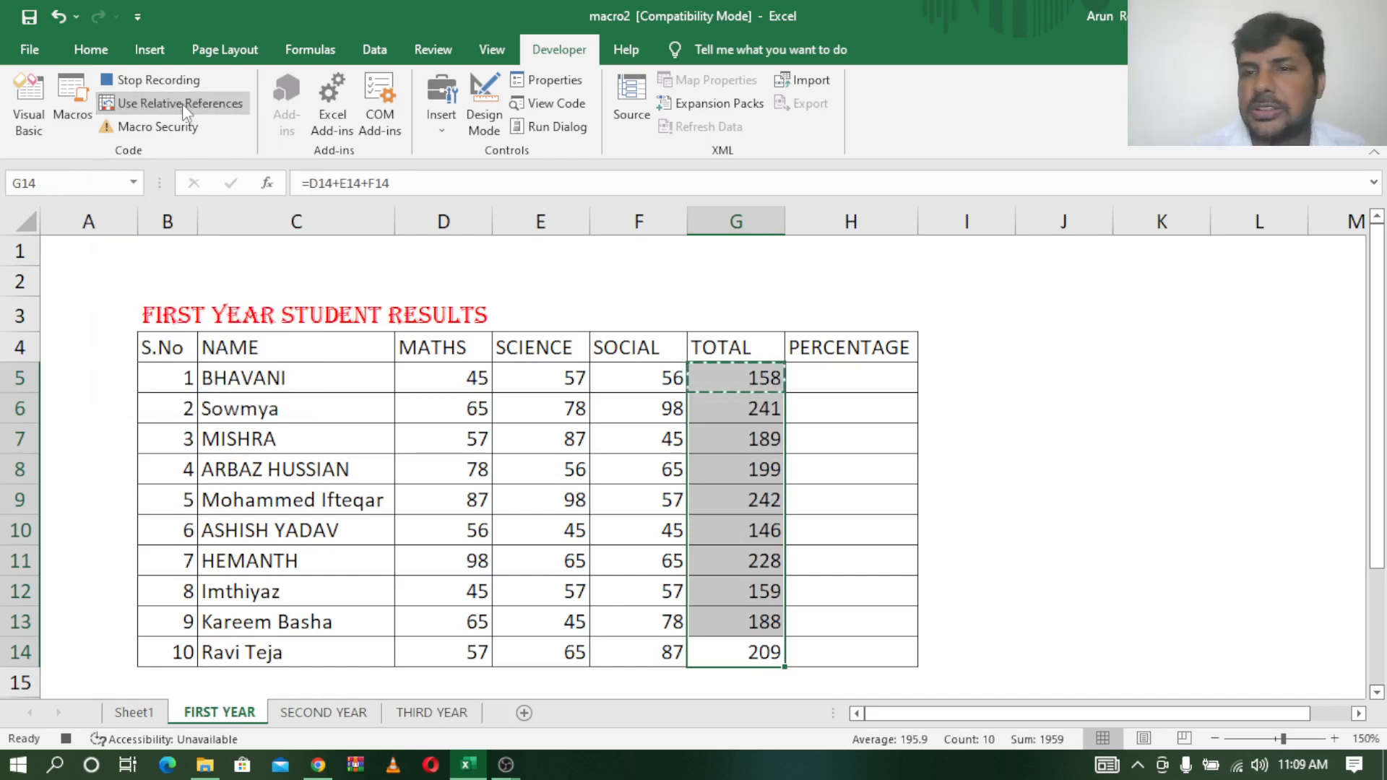
Step: Enter the percentage formula =G5/3 in cell H5 of the FIRST YEAR sheet
click(746, 376)
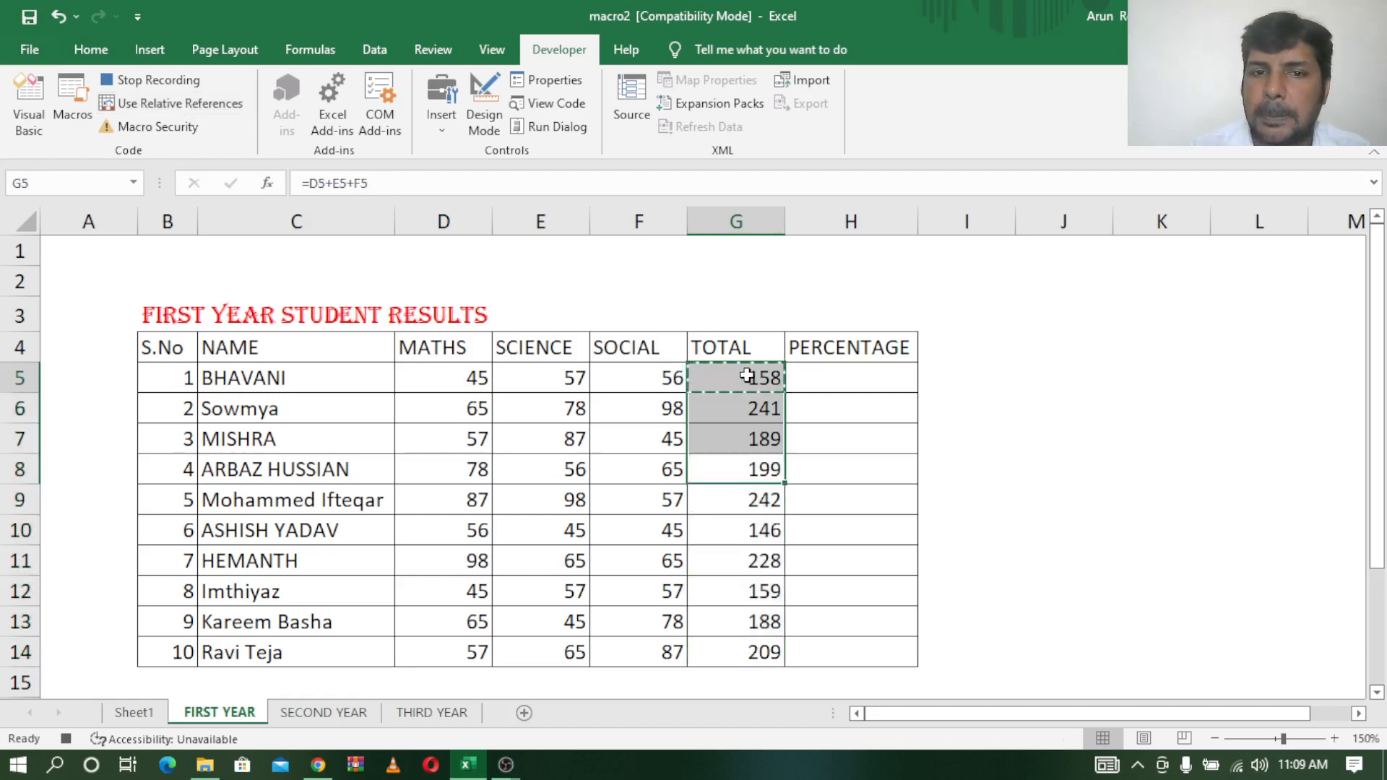
click(850, 377)
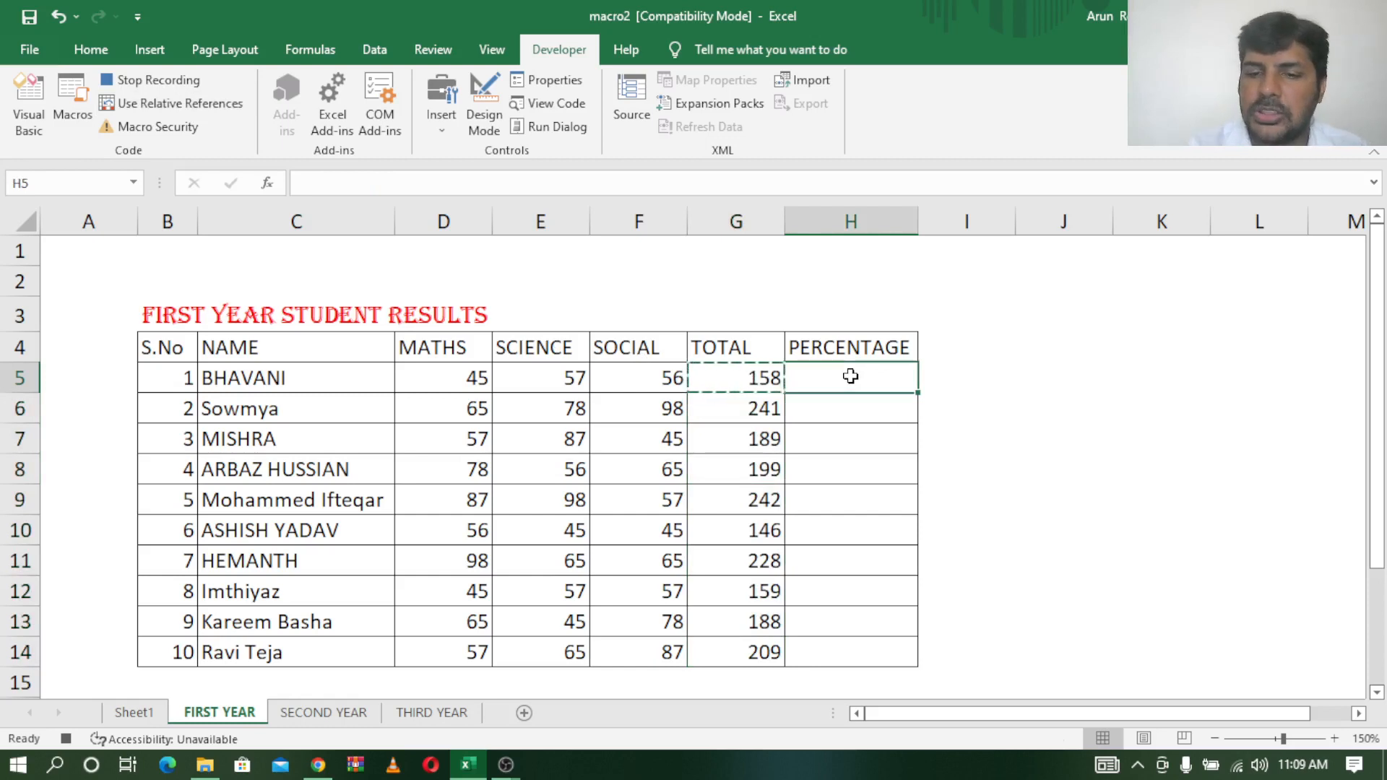
text(=)
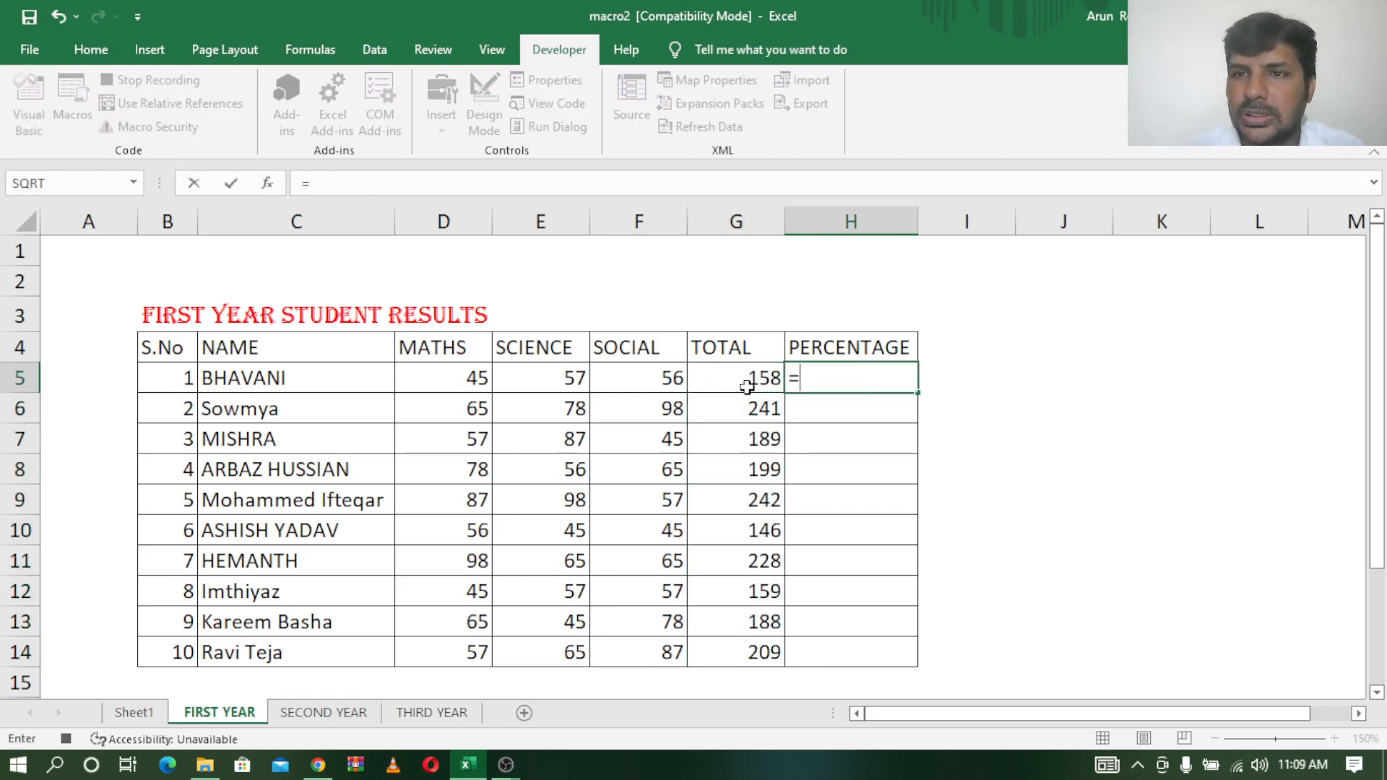
click(747, 387)
text(/3)
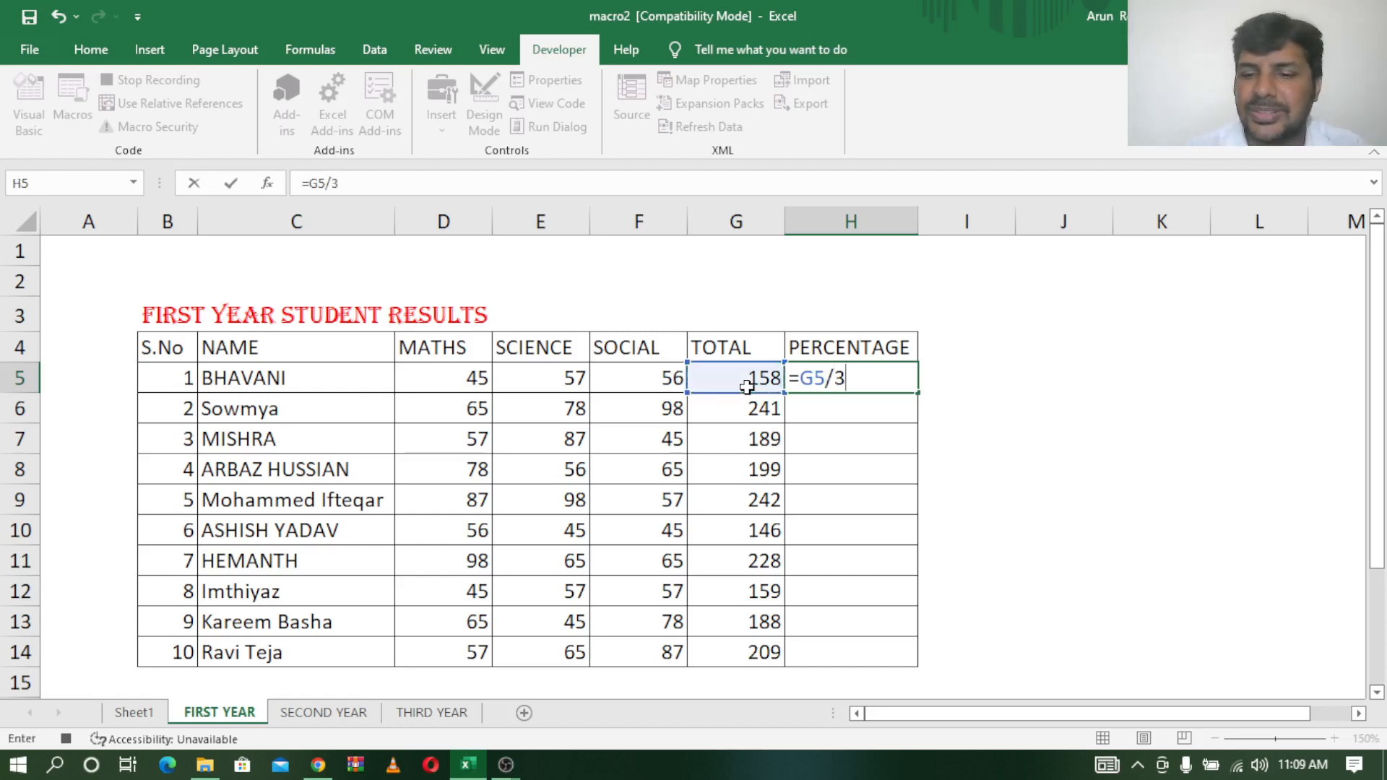
key(Return)
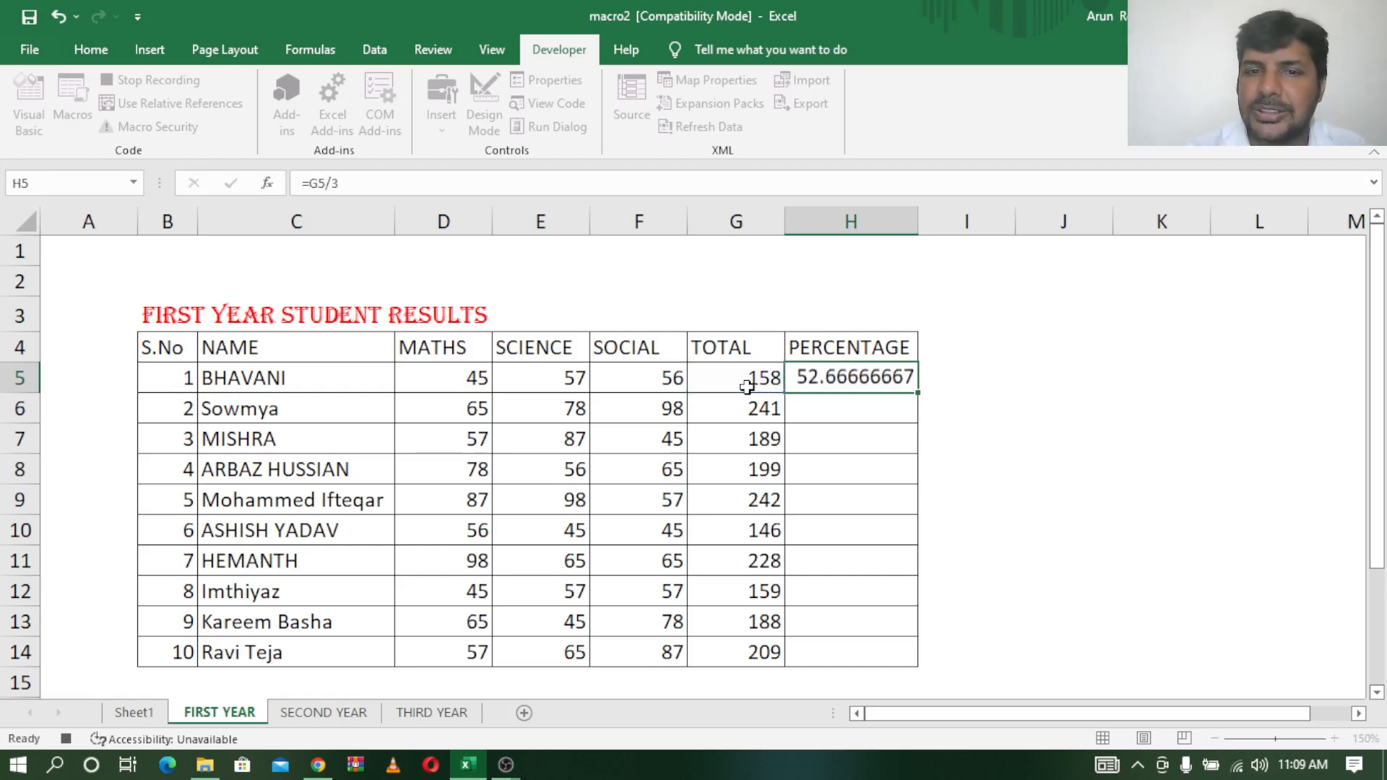
Step: Copy the percentage formula in H5 and go from G5 to G14, the last value in the TOTAL column
key(Up)
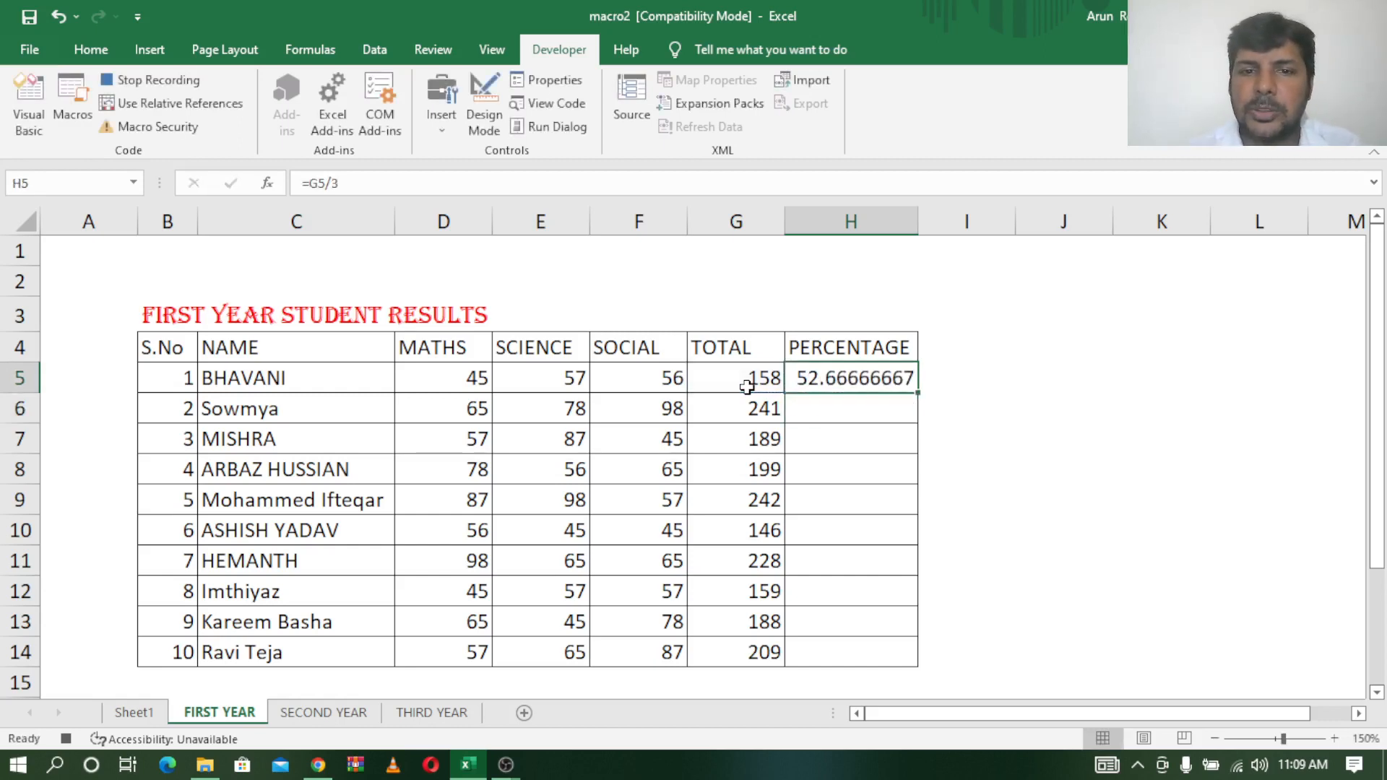
key(ctrl+c)
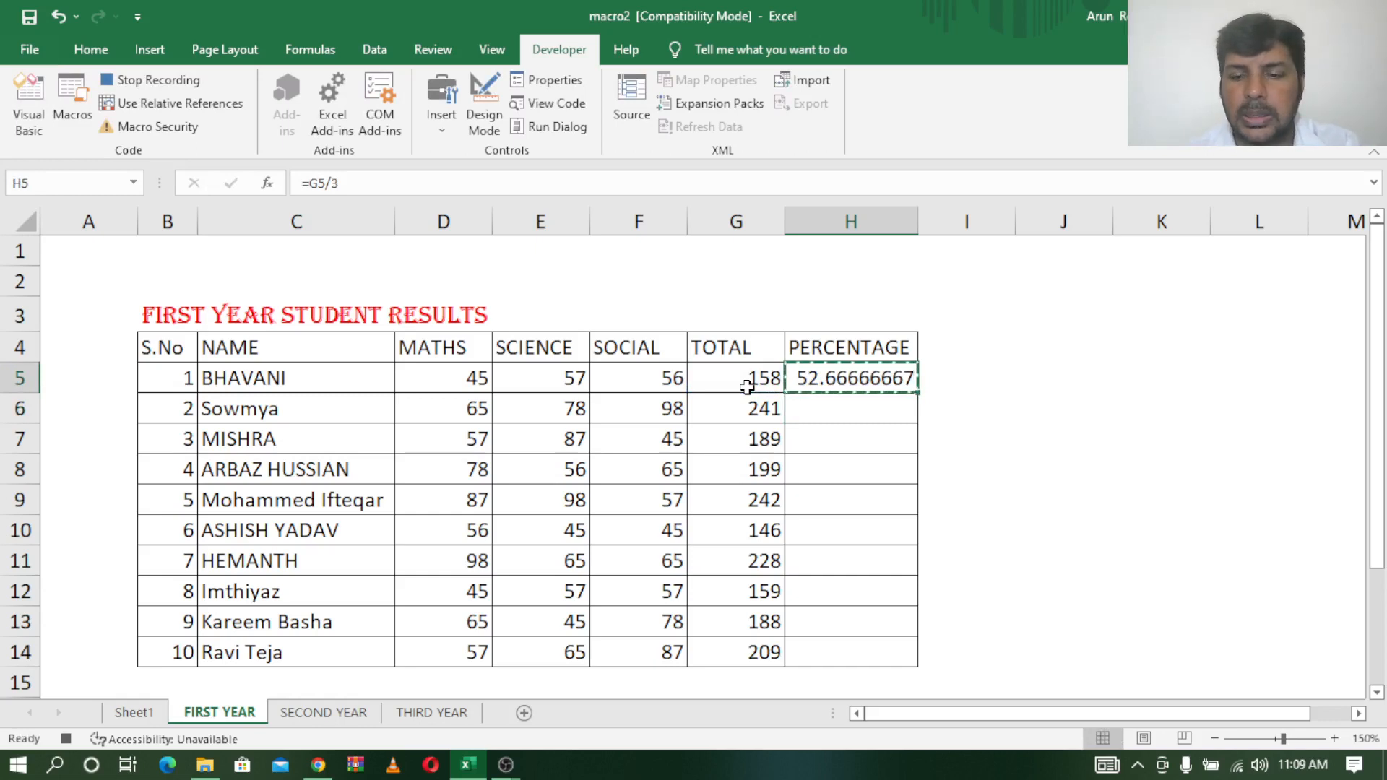
click(746, 387)
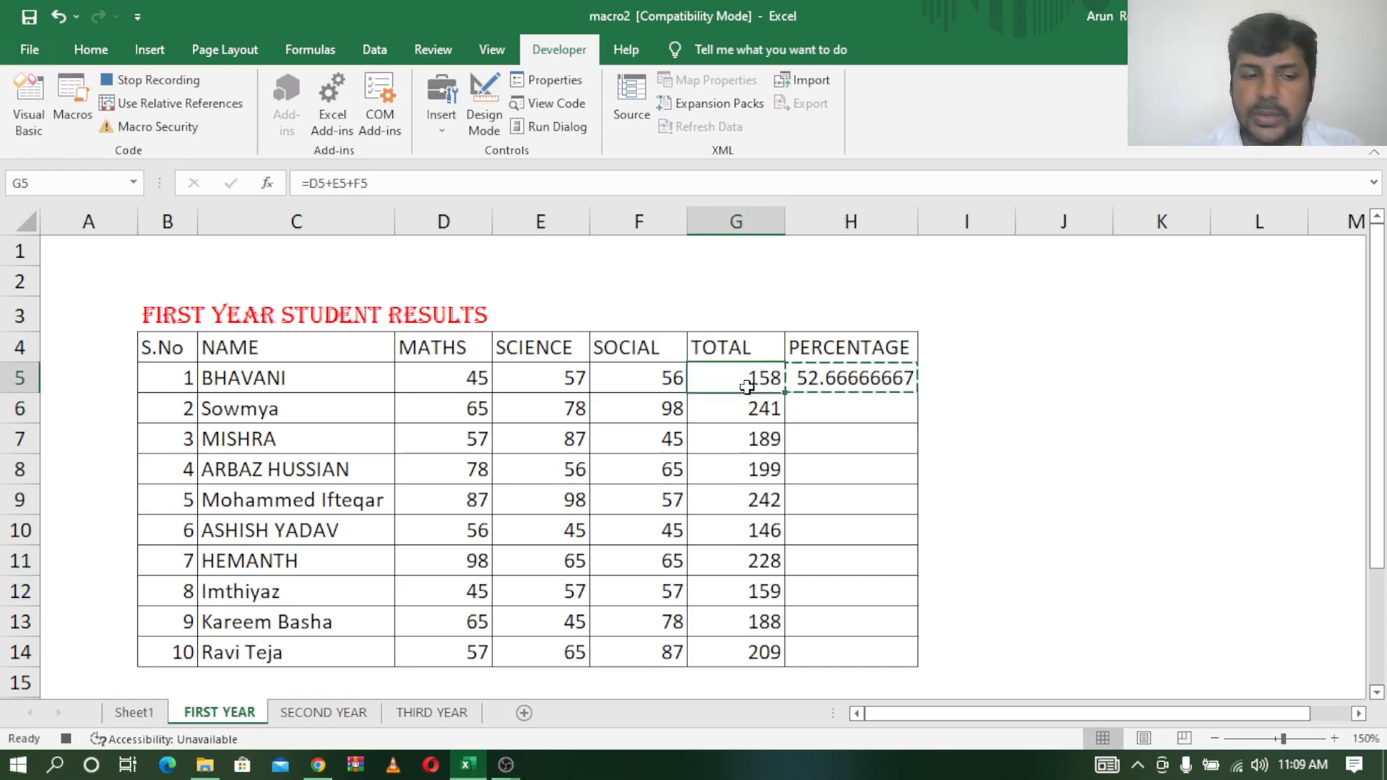
key(ctrl+Down)
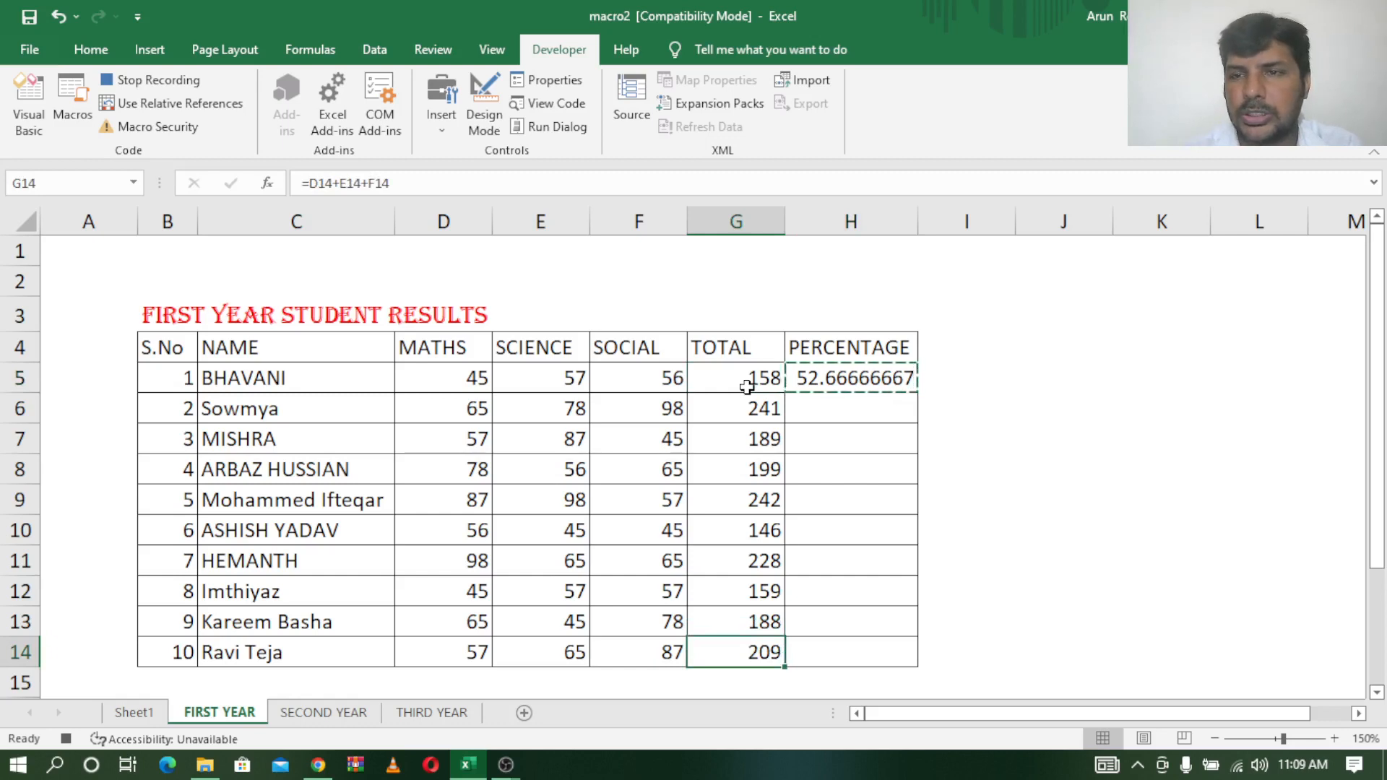
Step: Paste the copied formula over H5:H14 with relative references switched on only for this part, and stop recording the macro
click(213, 104)
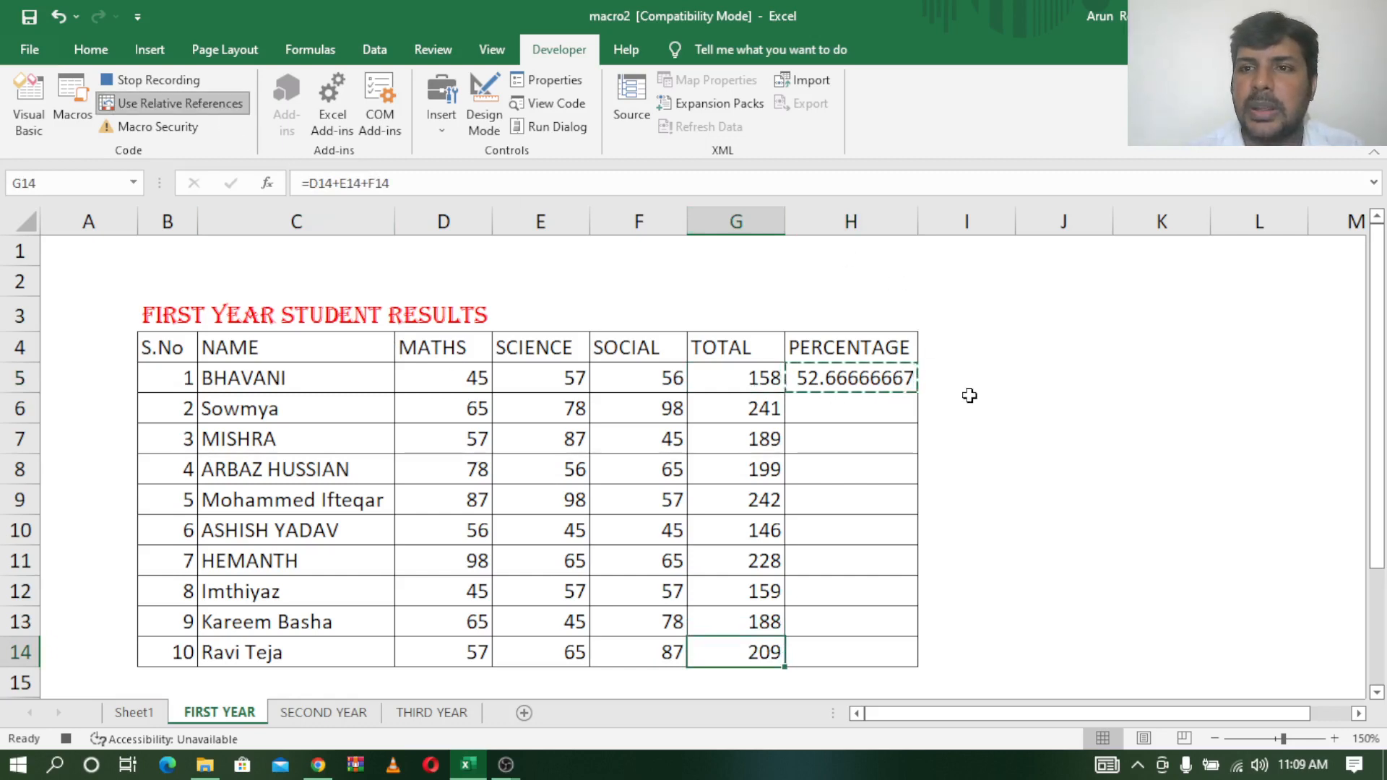
key(Right)
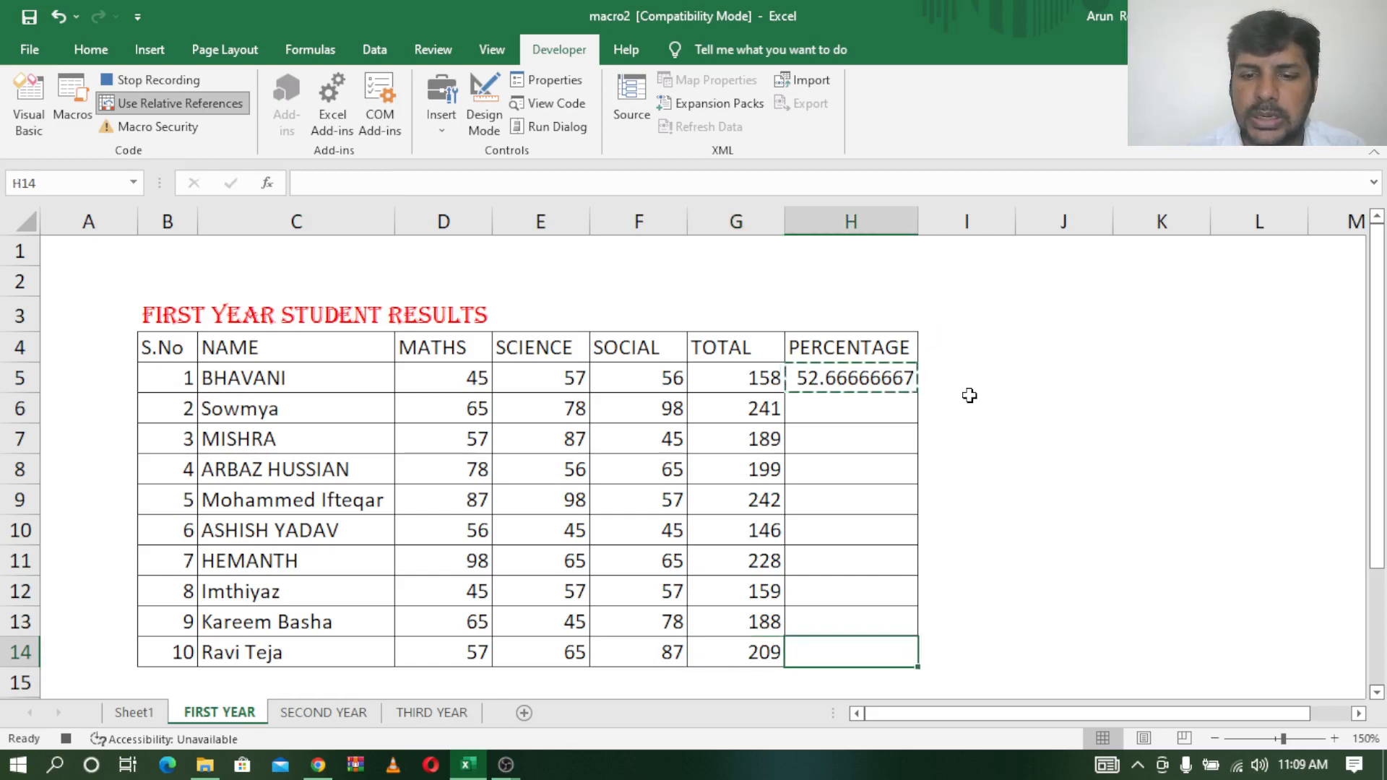
key(ctrl+shift+Up)
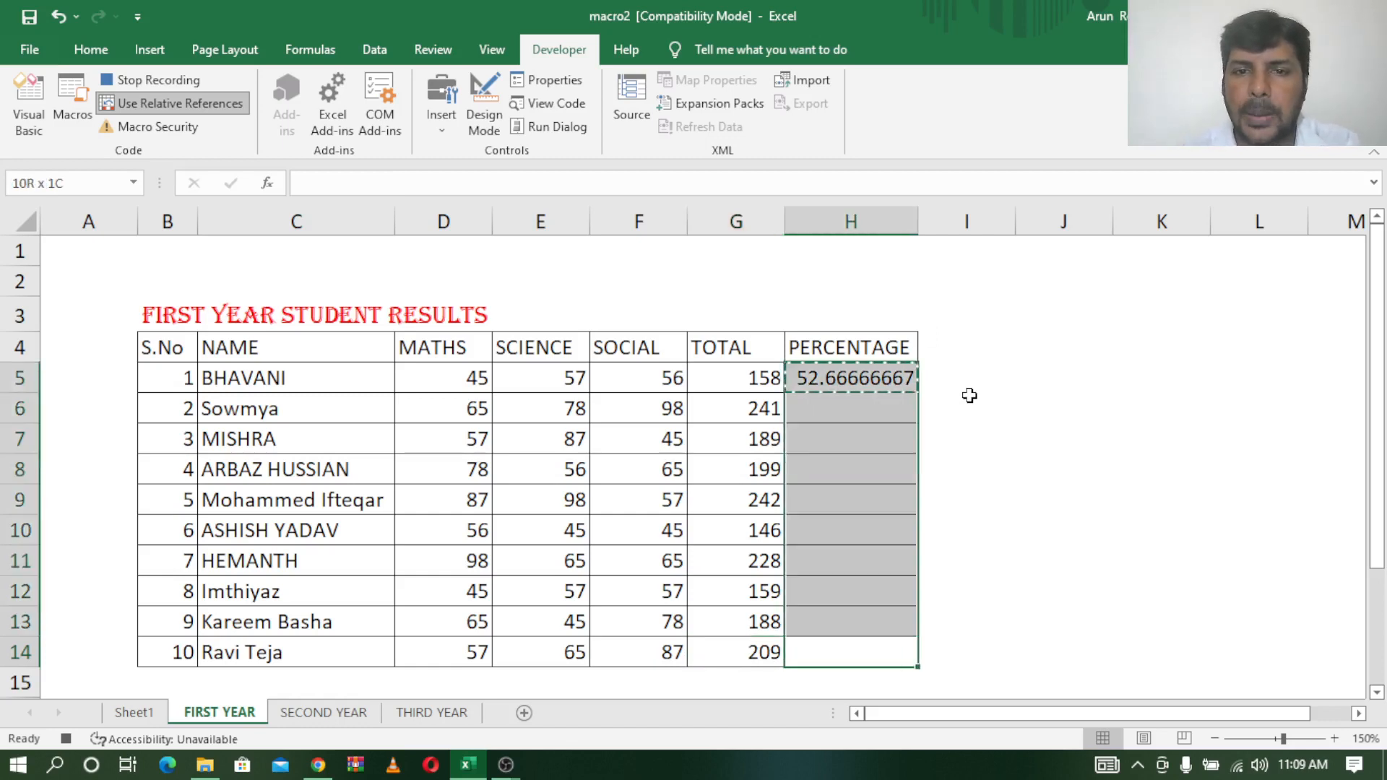
key(ctrl+v)
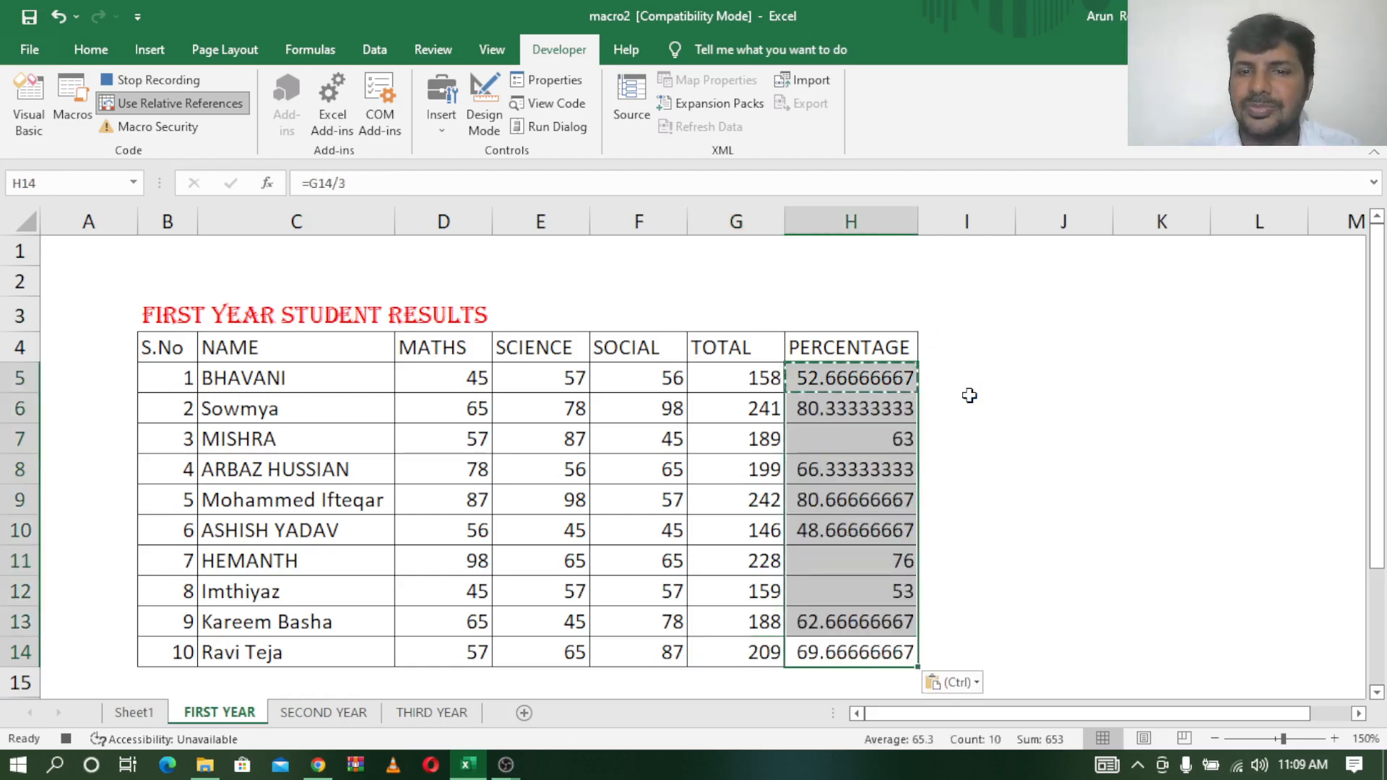
click(174, 106)
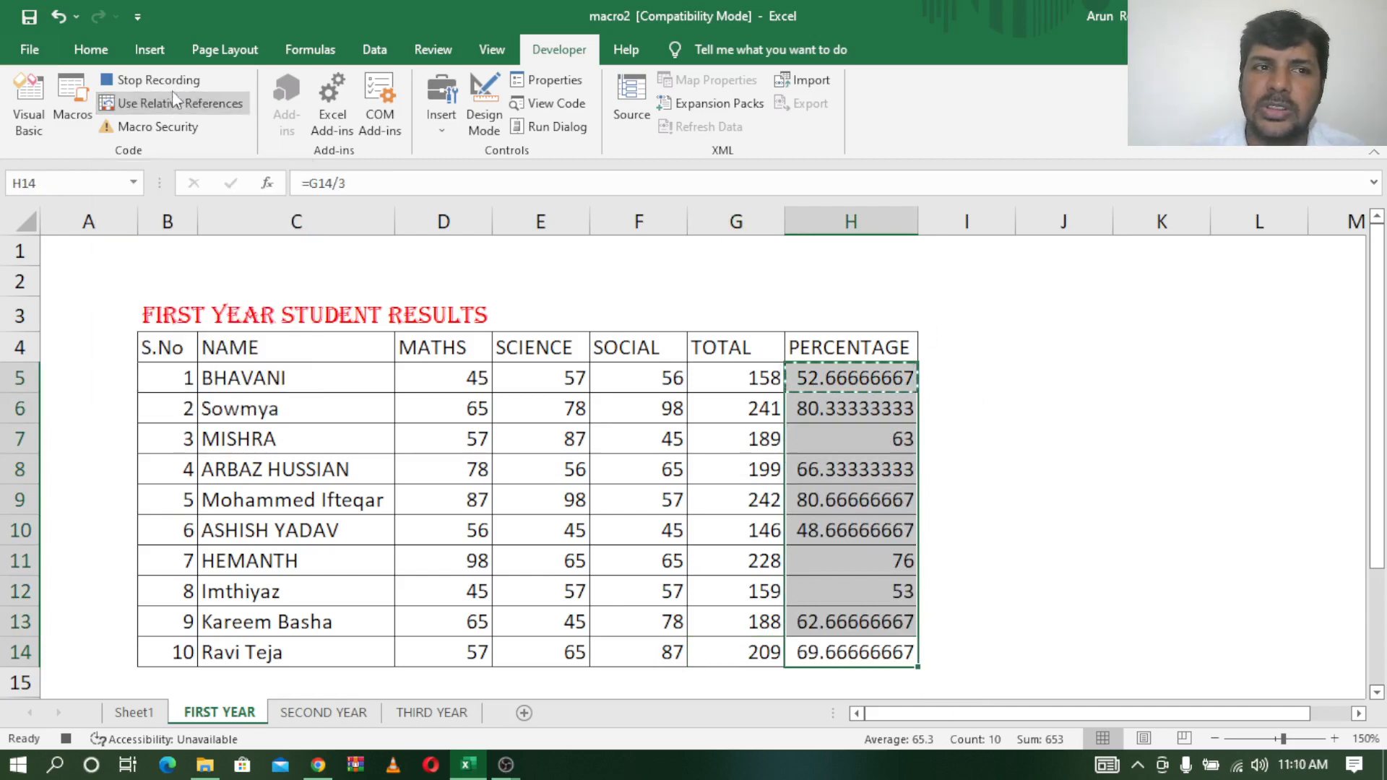
click(172, 79)
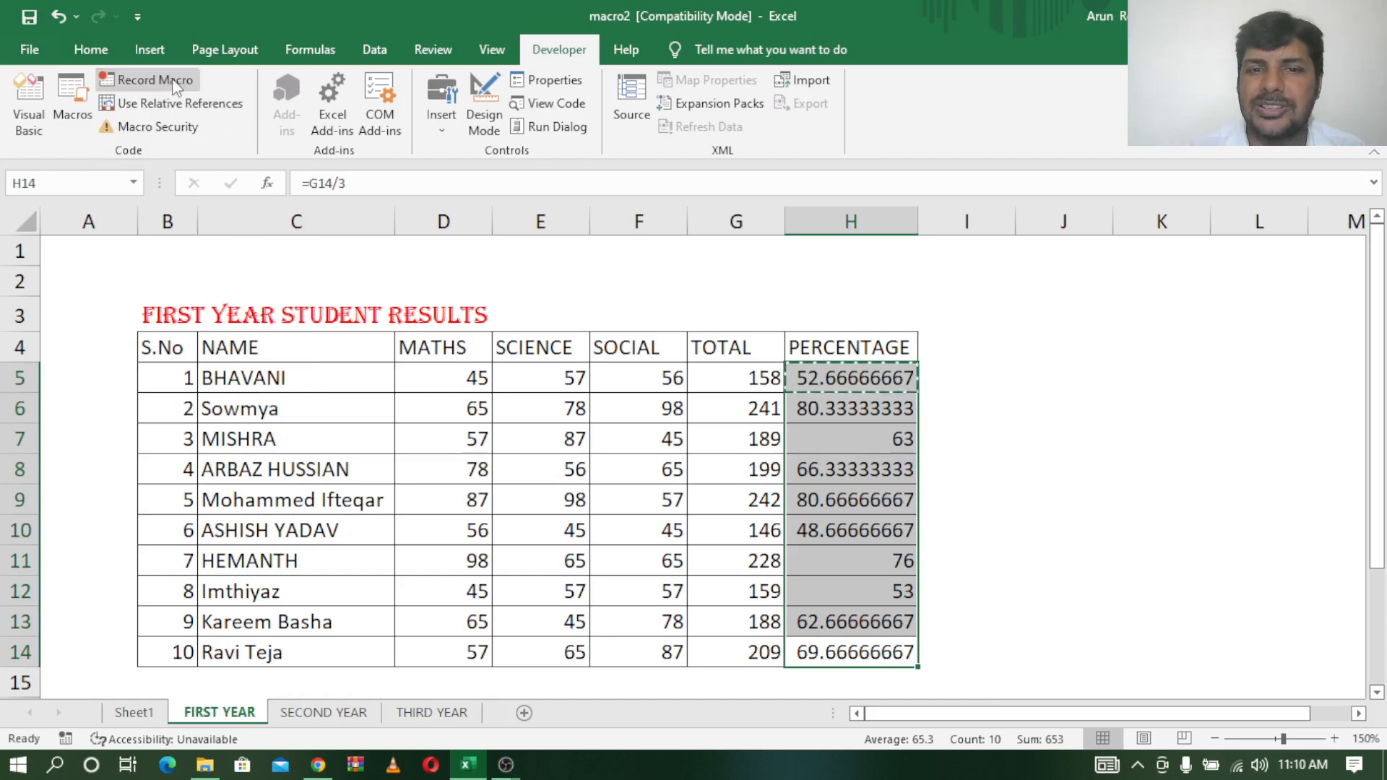
Step: Run the CALCULATE macro from cell G5 of the SECOND YEAR sheet
click(337, 715)
click(812, 380)
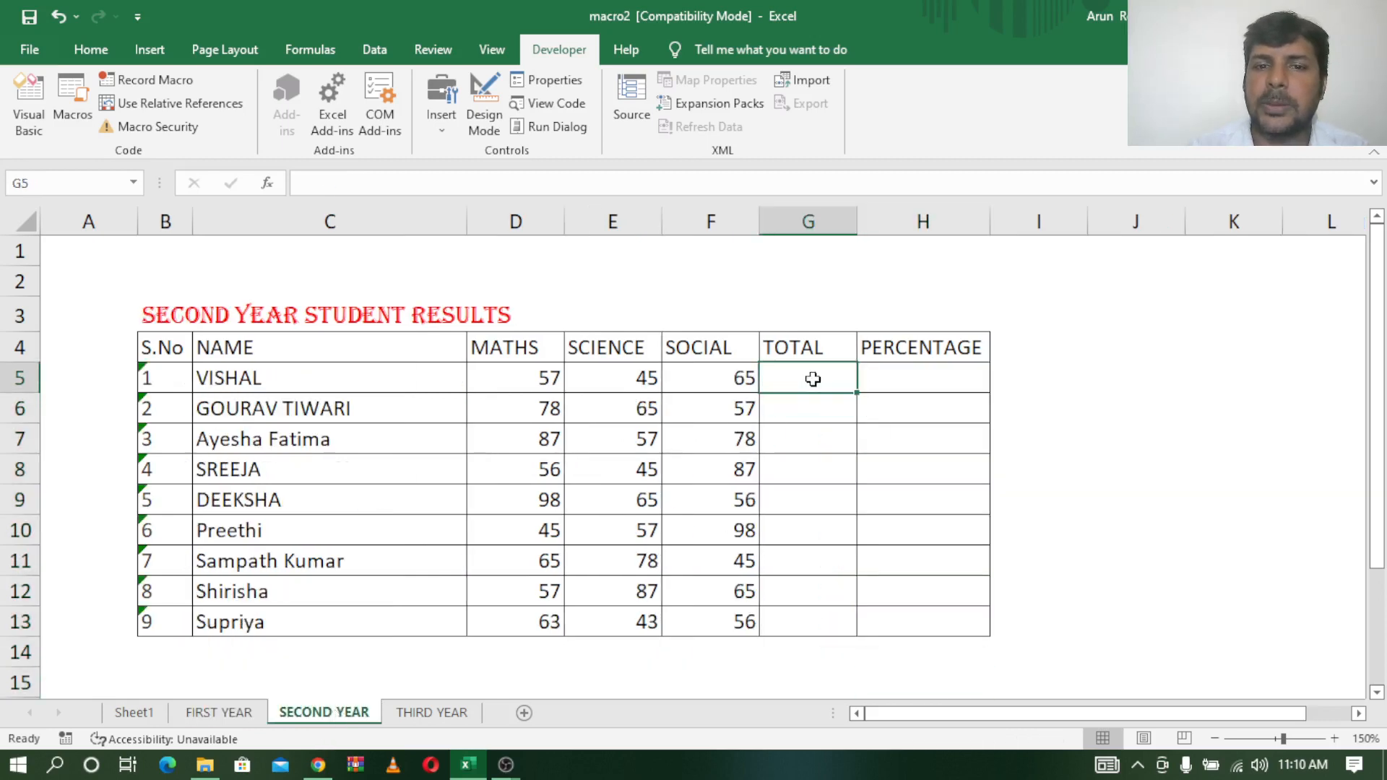
click(73, 101)
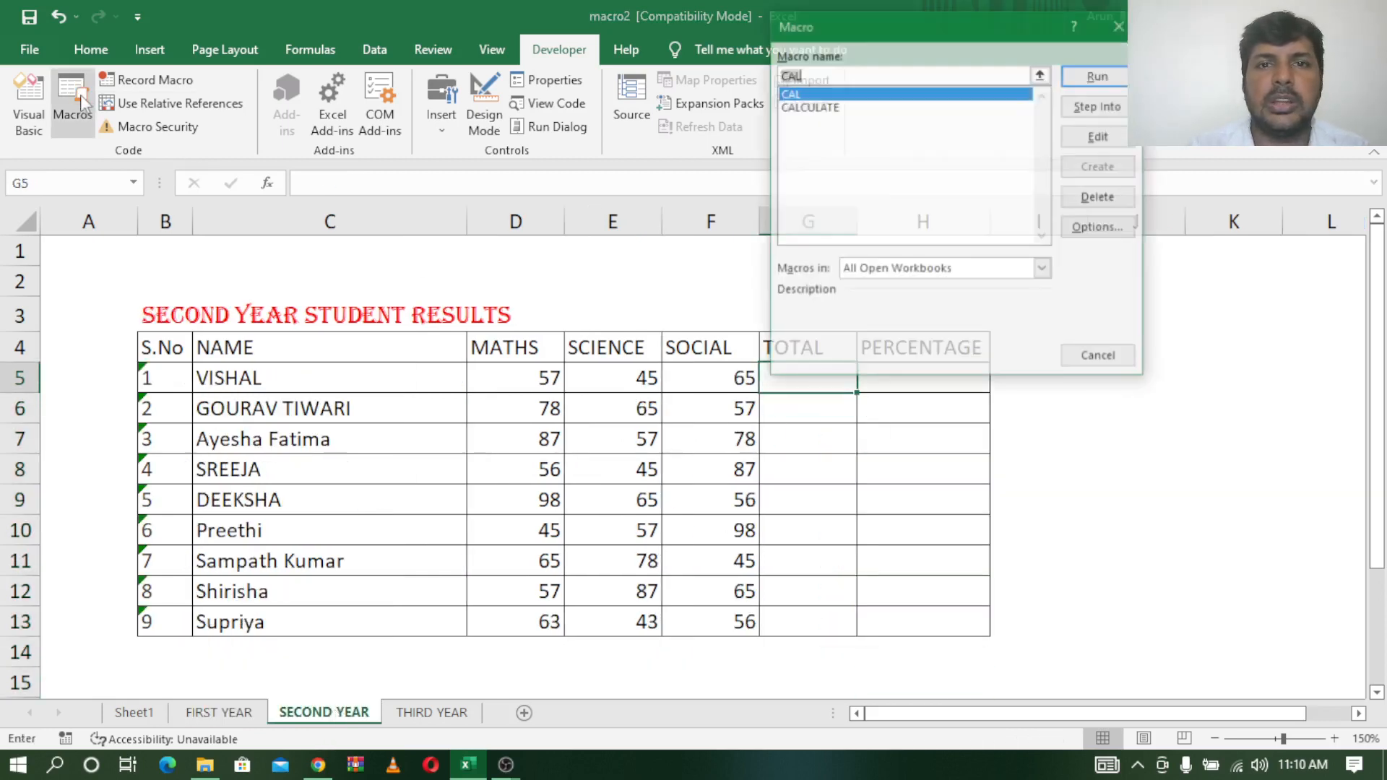
click(809, 106)
click(1099, 75)
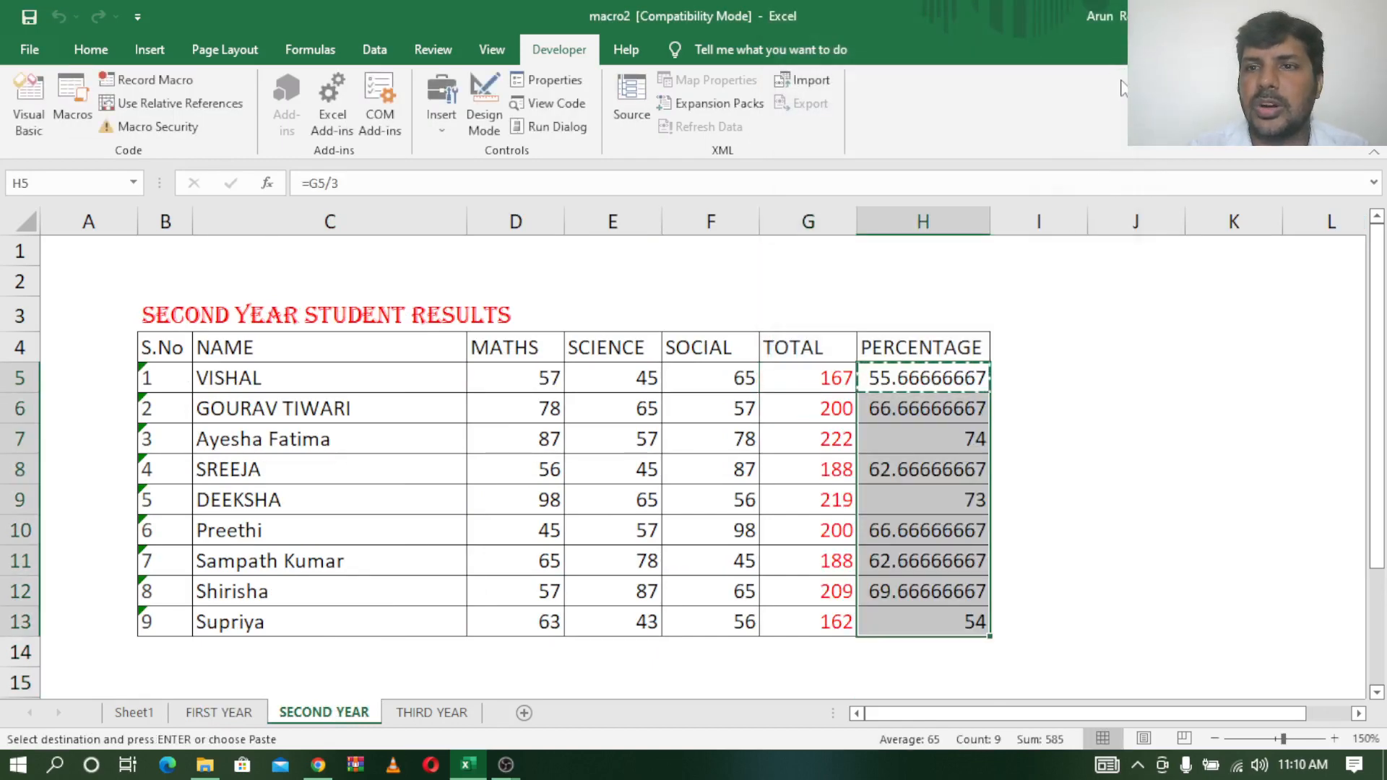
Step: Run the CALCULATE macro from cell G5 of the THIRD YEAR sheet
click(452, 715)
click(813, 374)
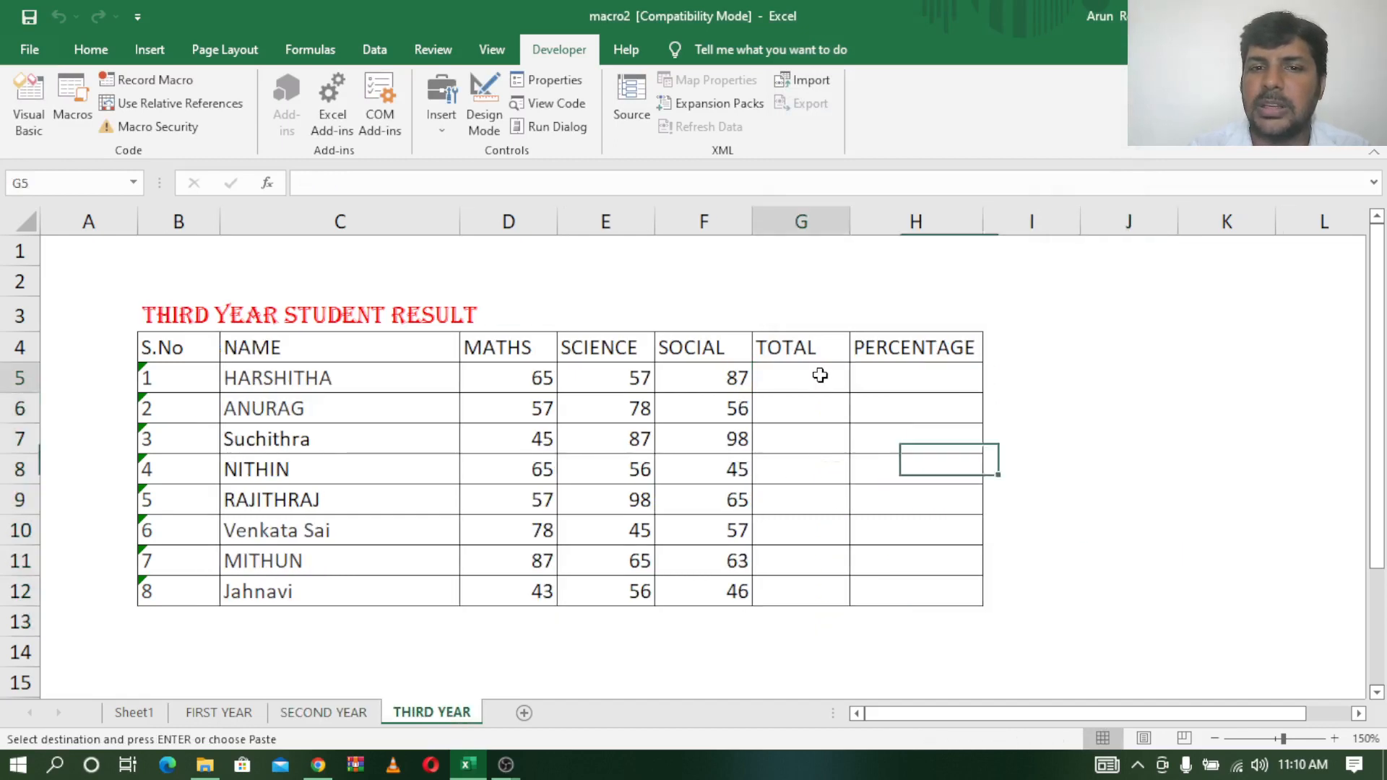
click(76, 110)
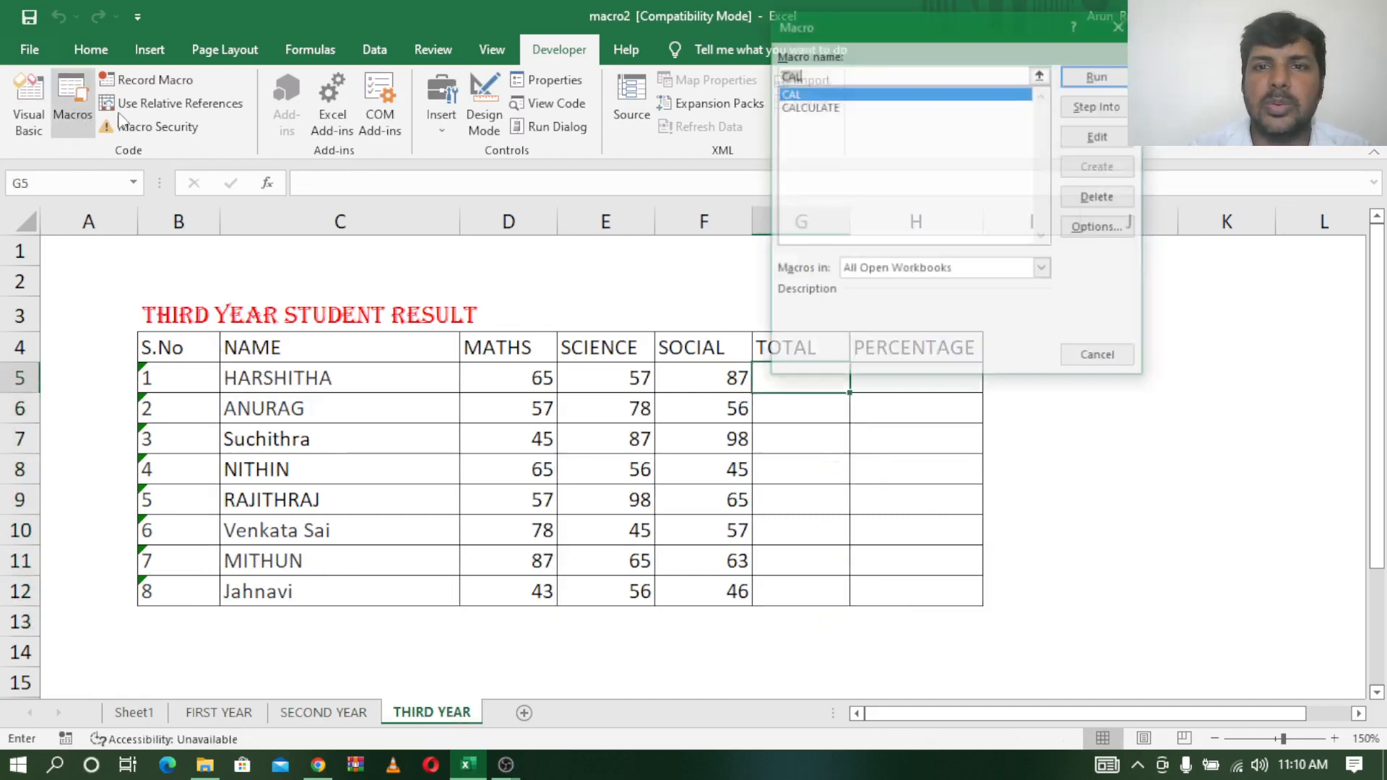
click(859, 108)
click(1092, 74)
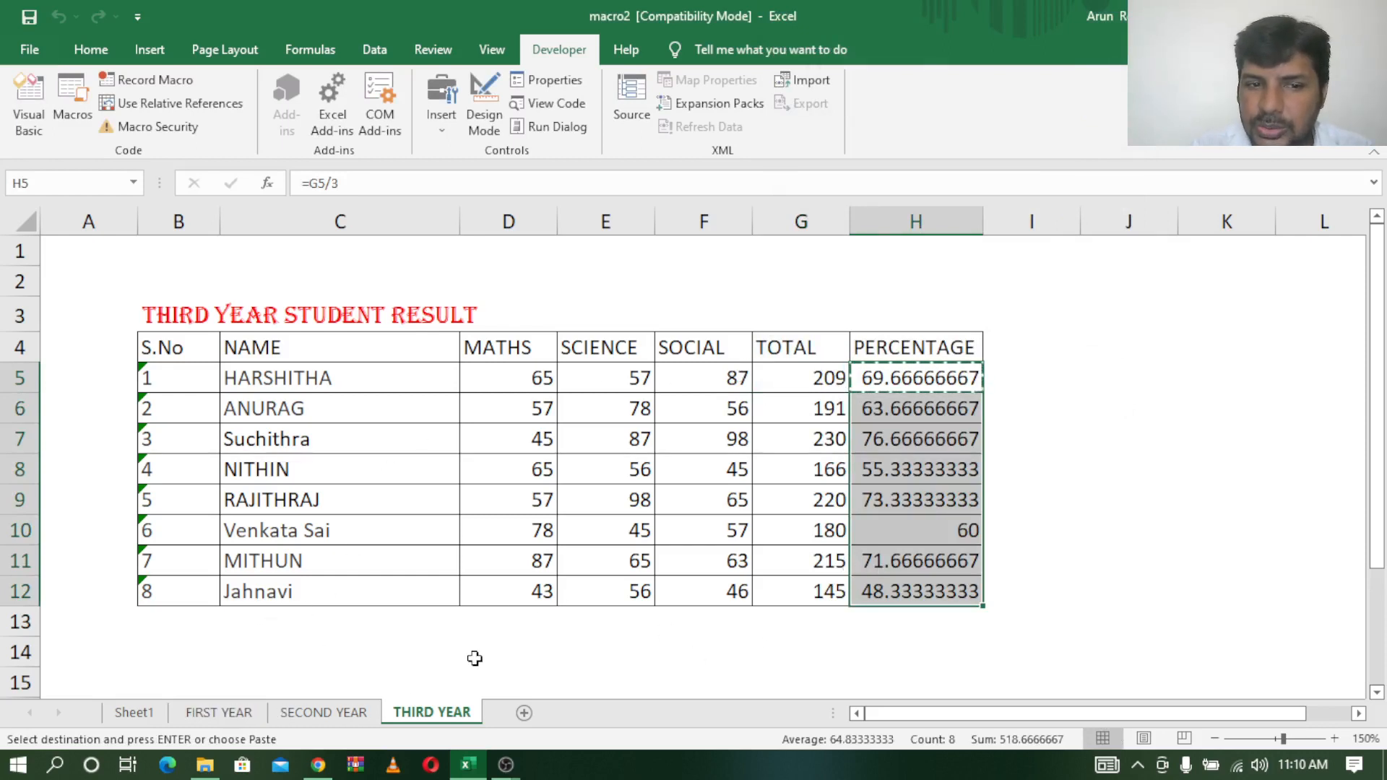
Step: Review the TOTAL and PERCENTAGE columns on the SECOND YEAR and FIRST YEAR sheets
click(329, 715)
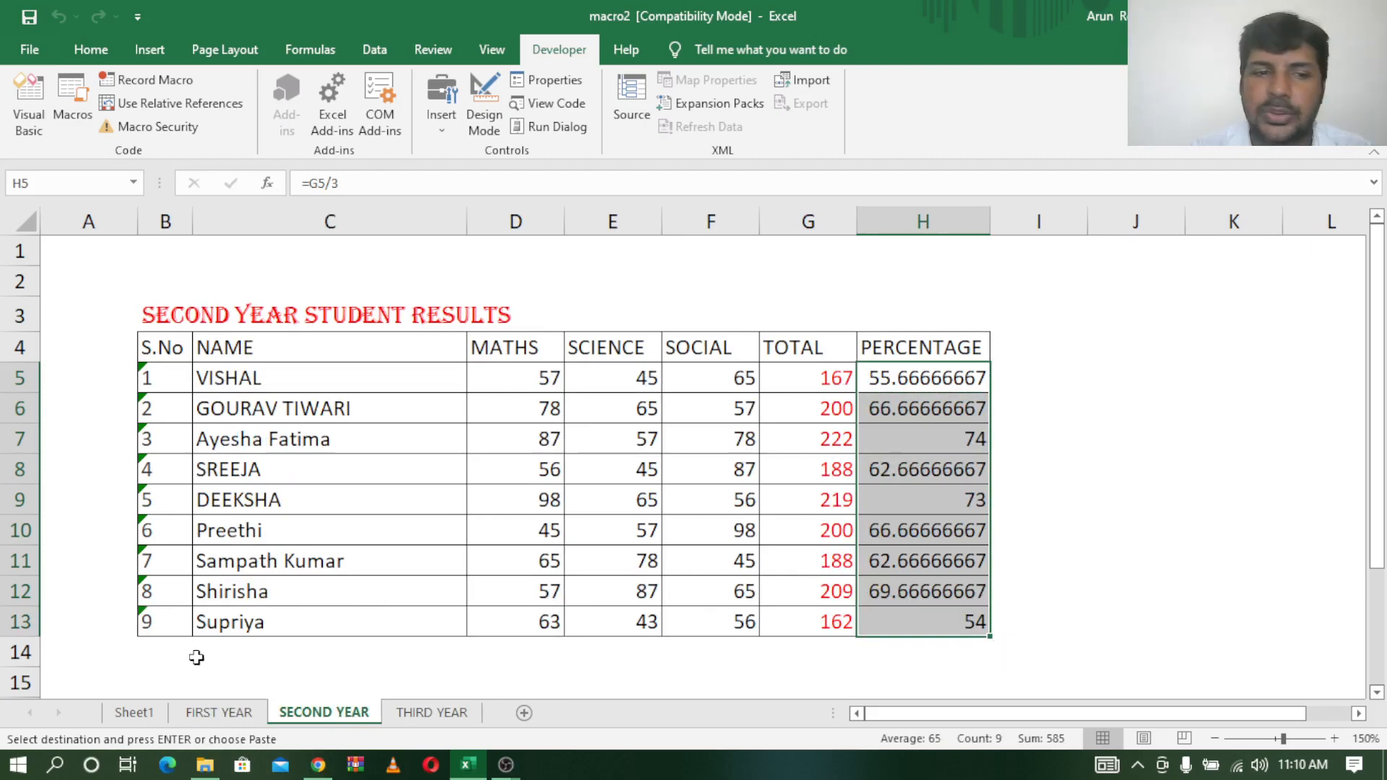
click(226, 713)
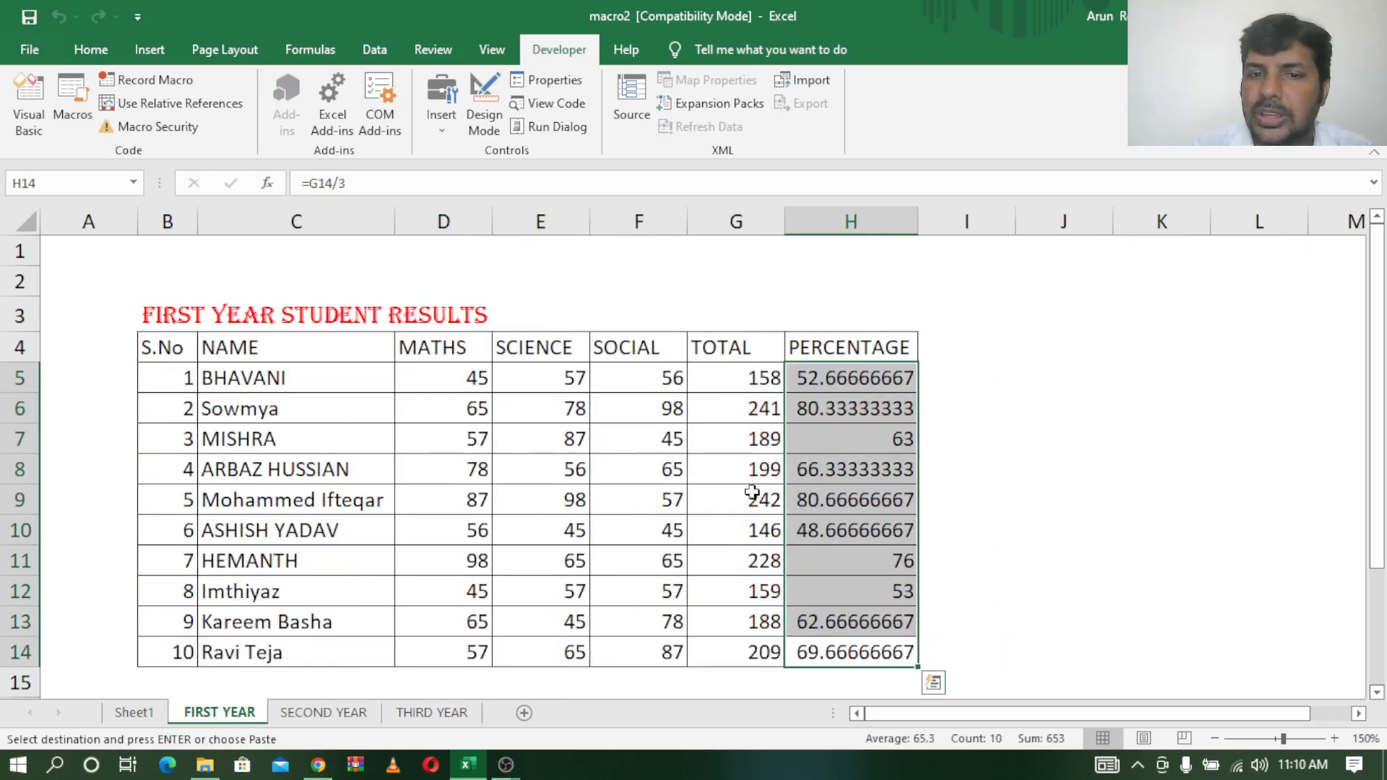